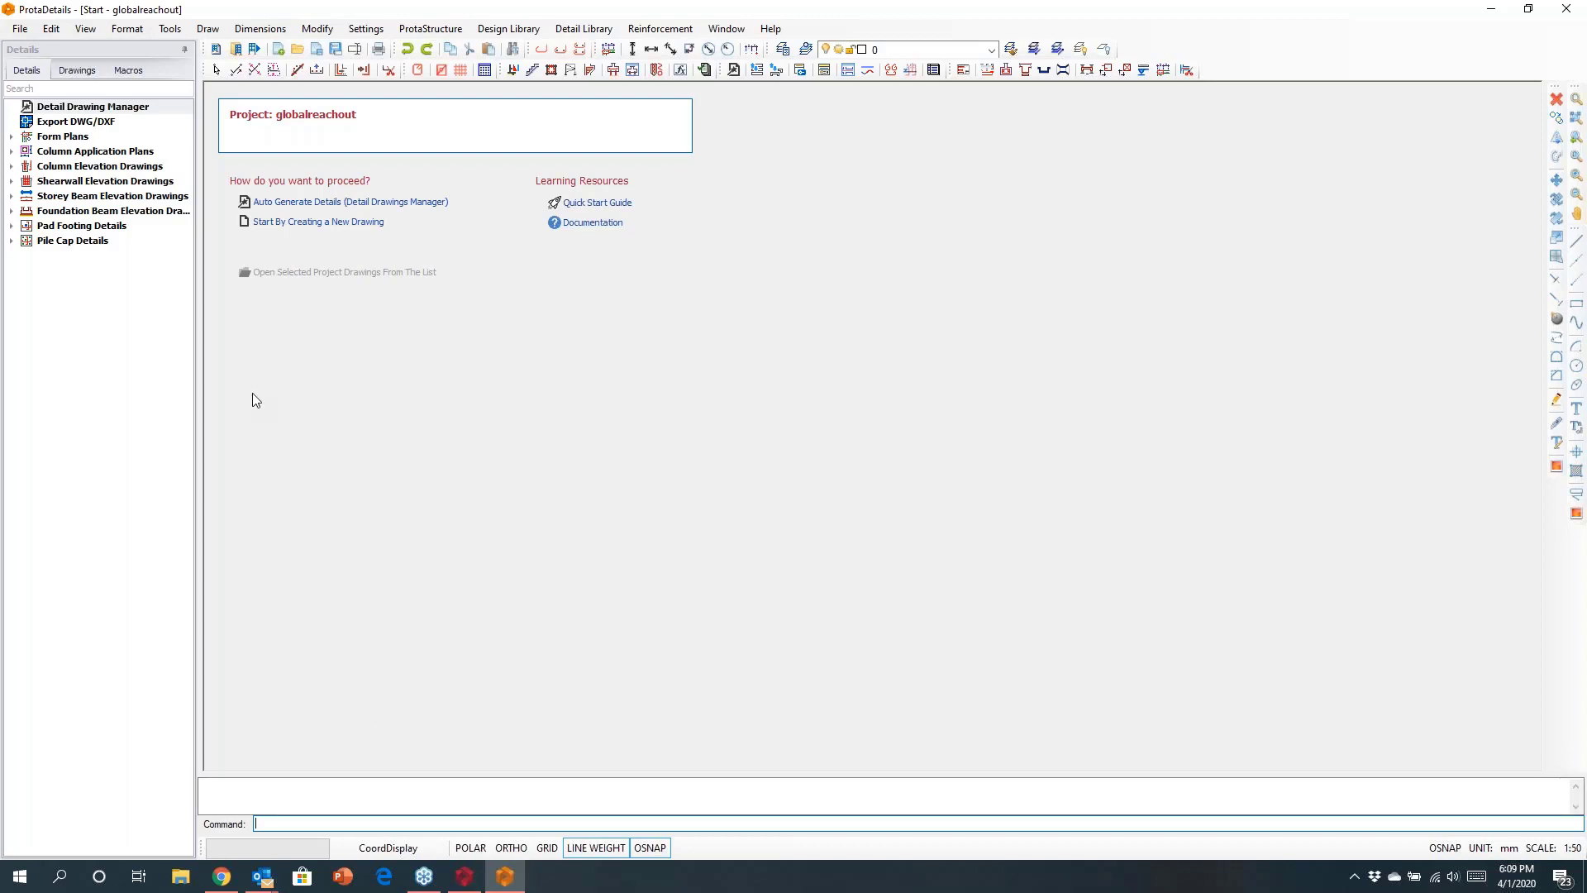
Start a new detail drawing with all storeys and detail types, inserting the details into A0_Prota.dxf sheets.
left_click(316, 221)
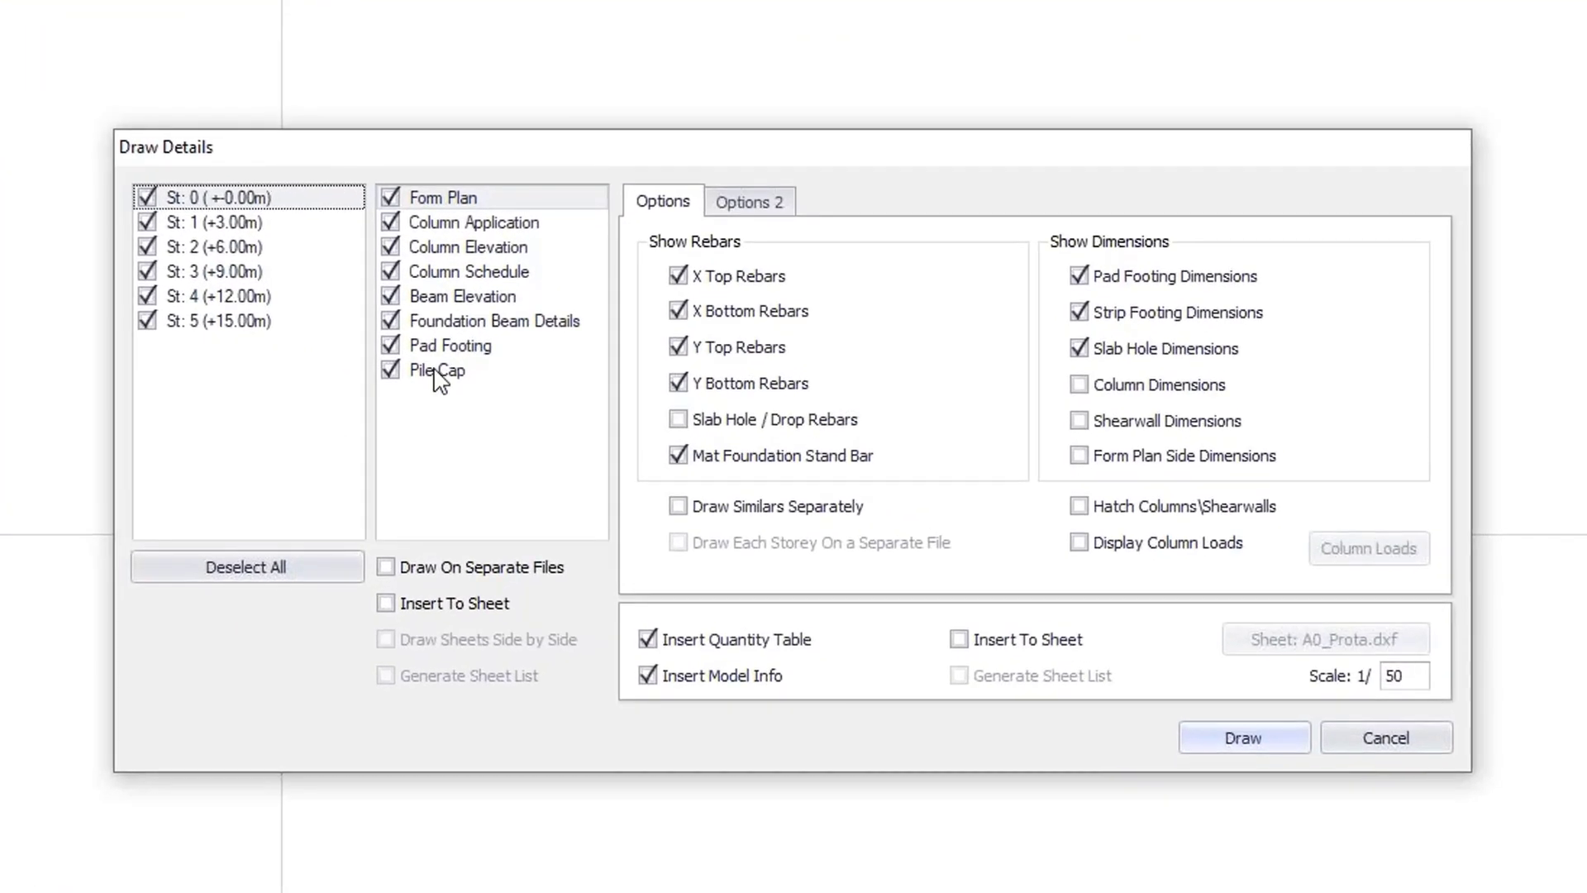
left_click(386, 603)
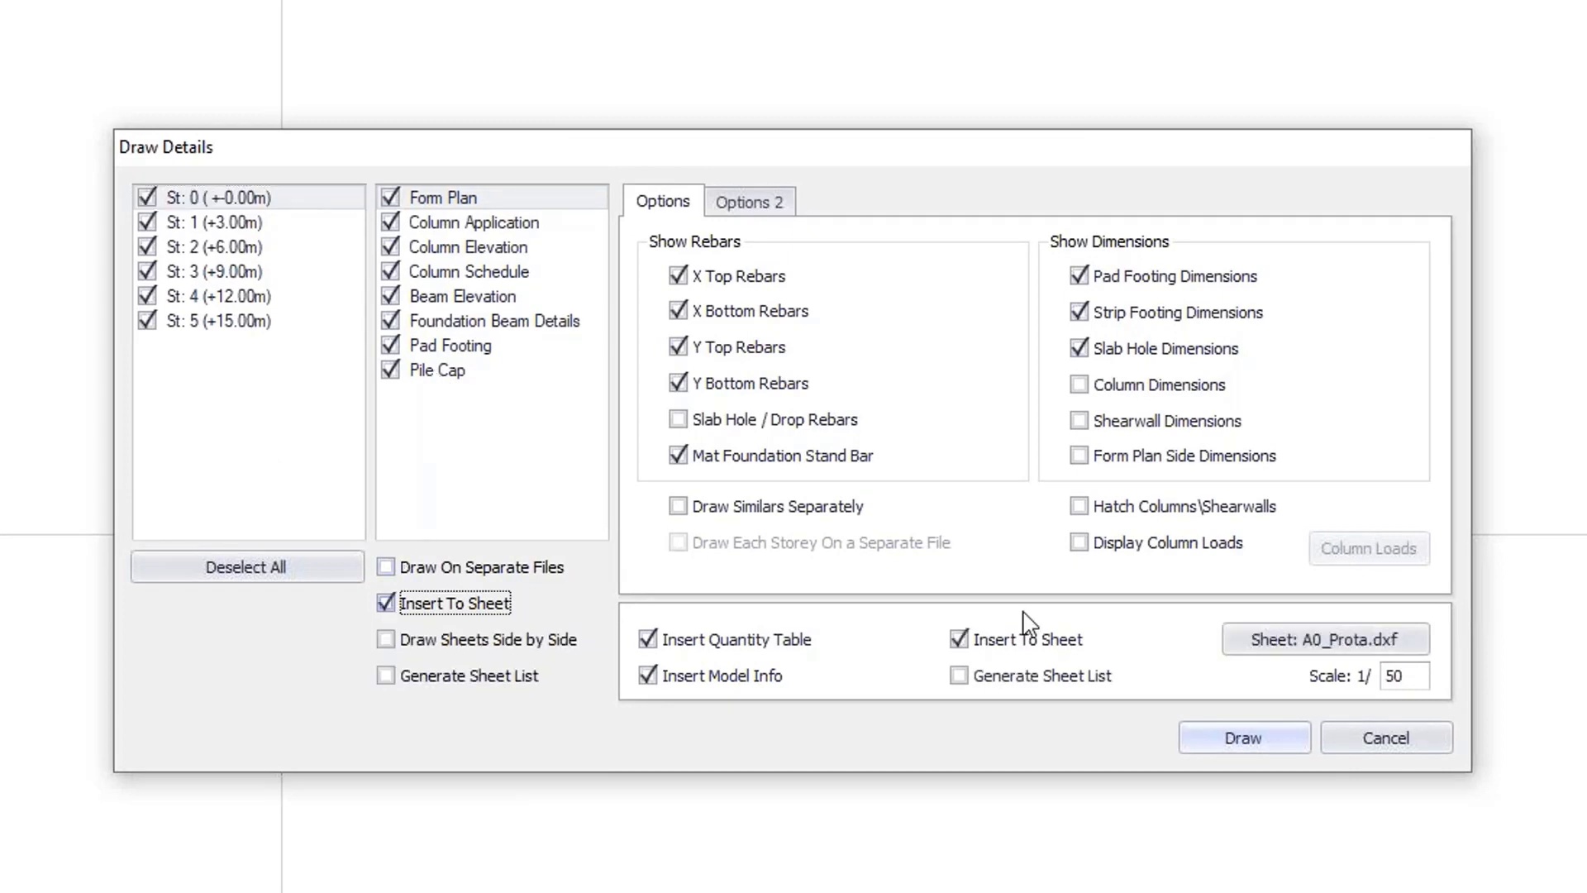
left_click(1264, 640)
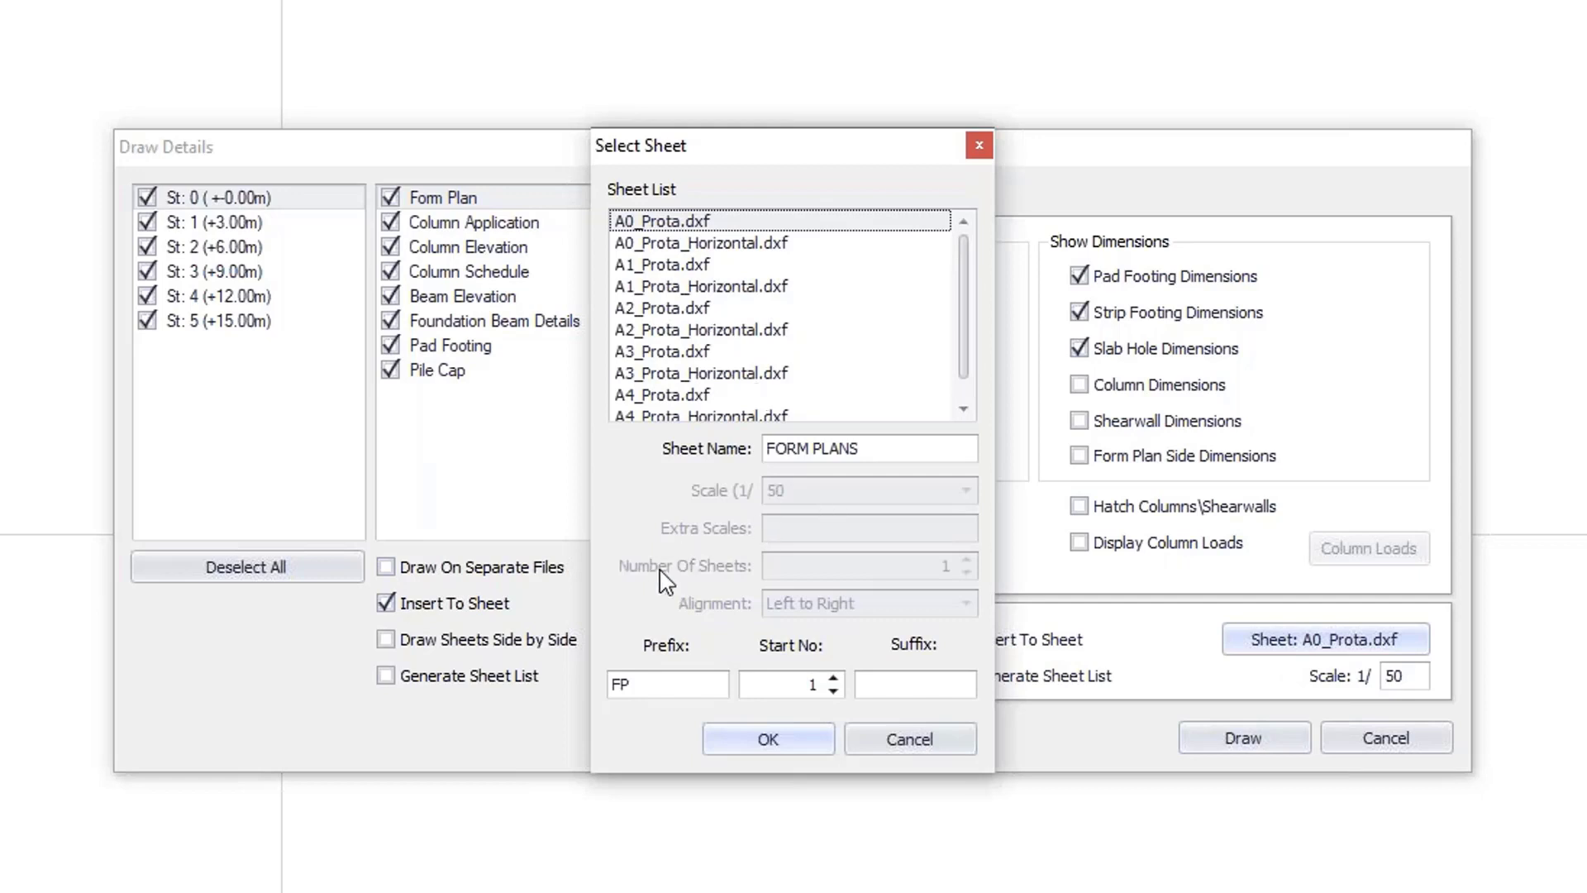
left_click(768, 741)
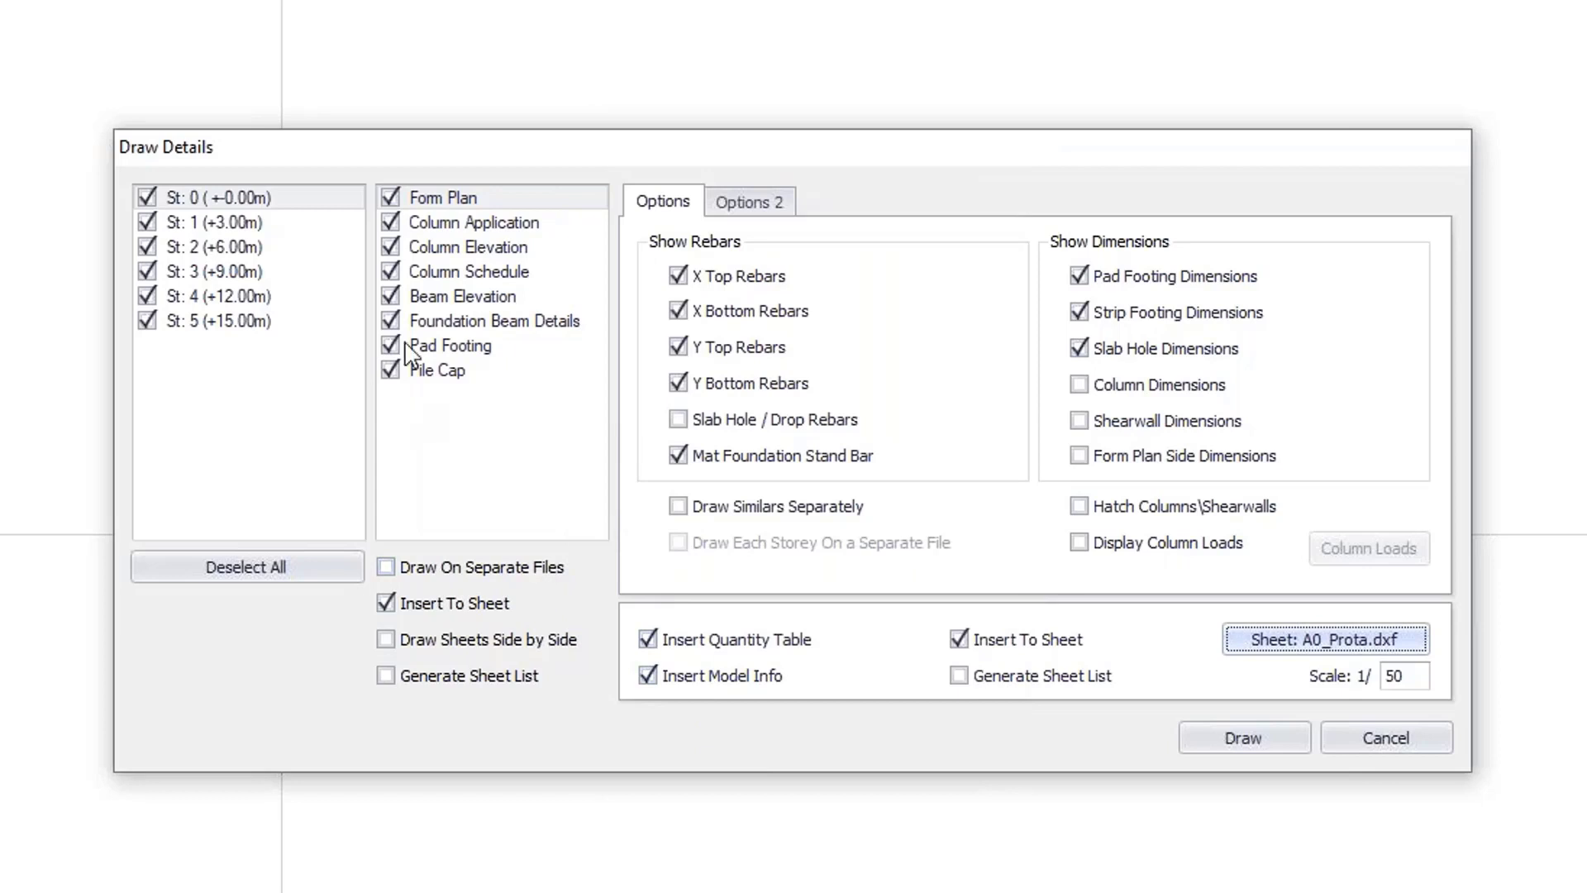
Set beam axes wider than the sheet to Truncate From Sheet Border for beam elevations, and draw all details.
left_click(437, 303)
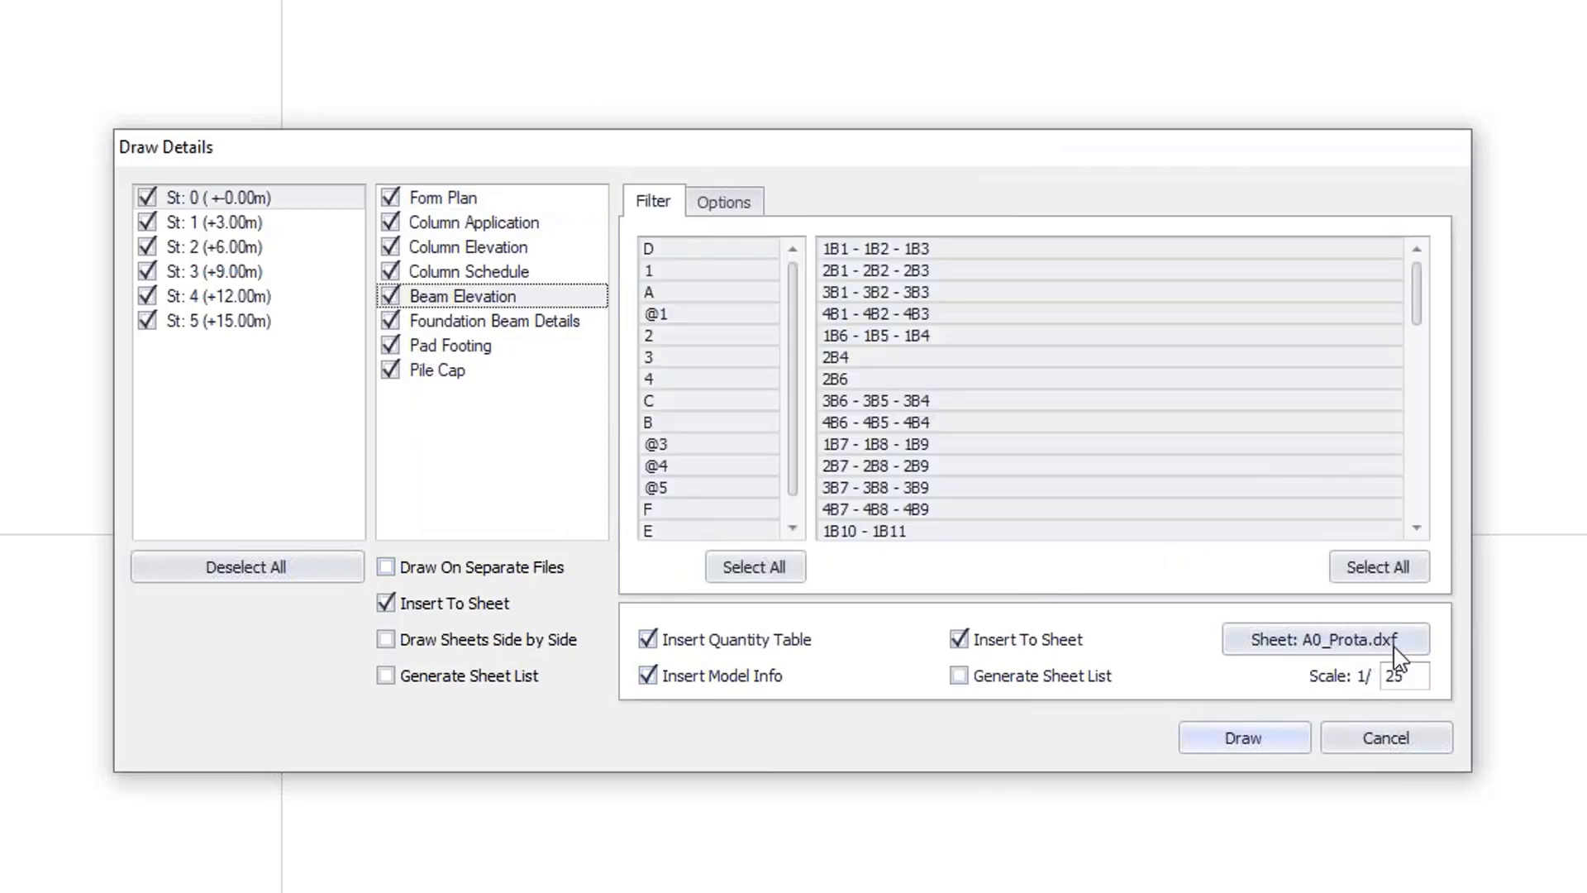
left_click(725, 205)
left_click(1128, 266)
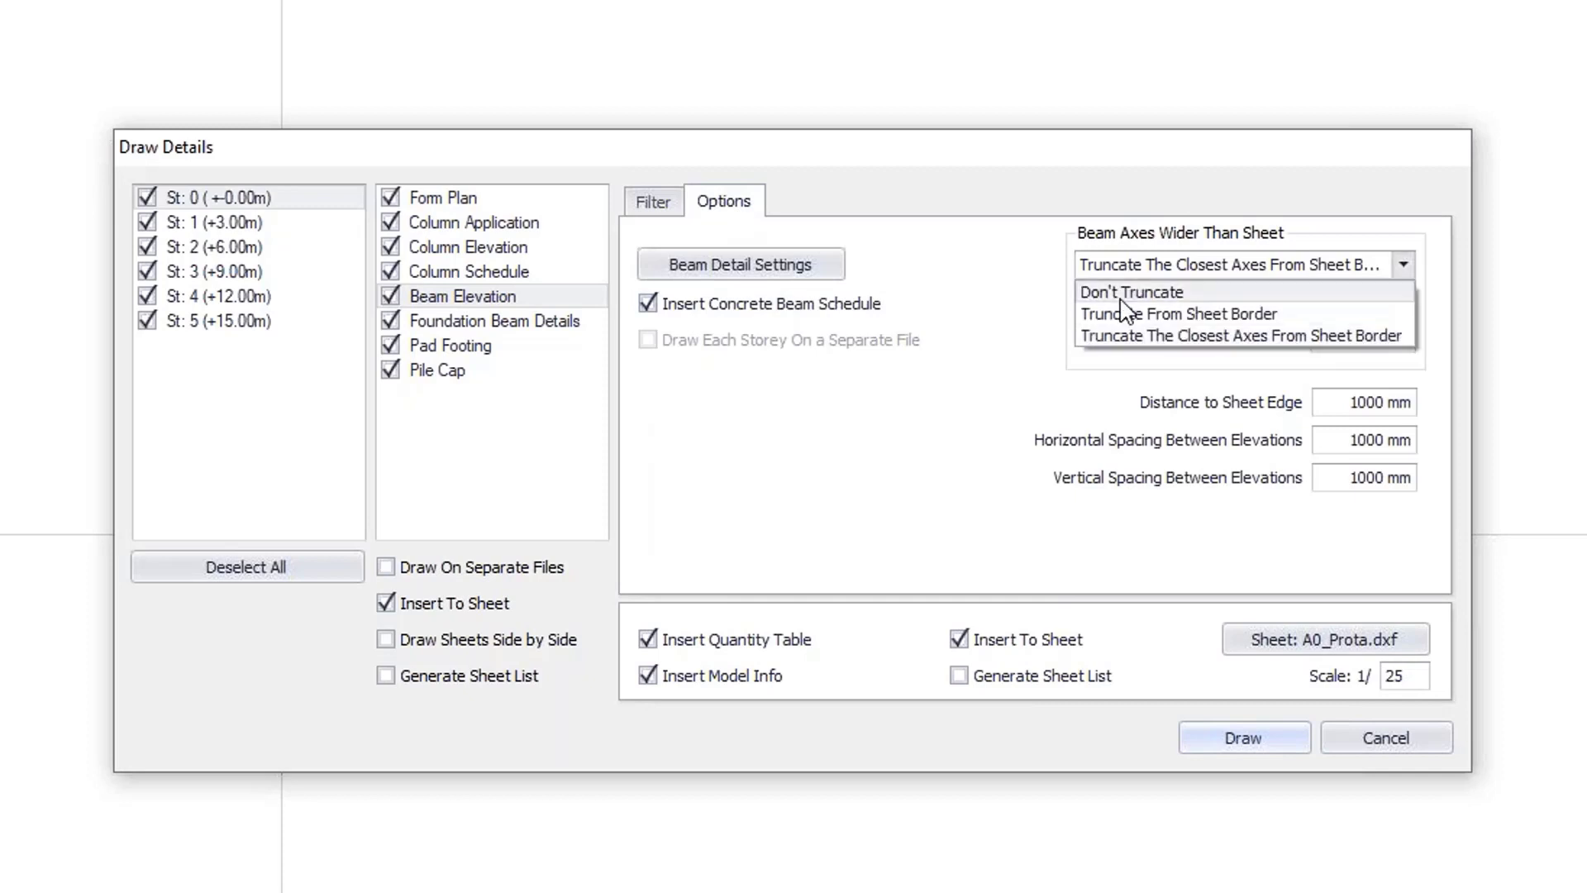
left_click(1108, 312)
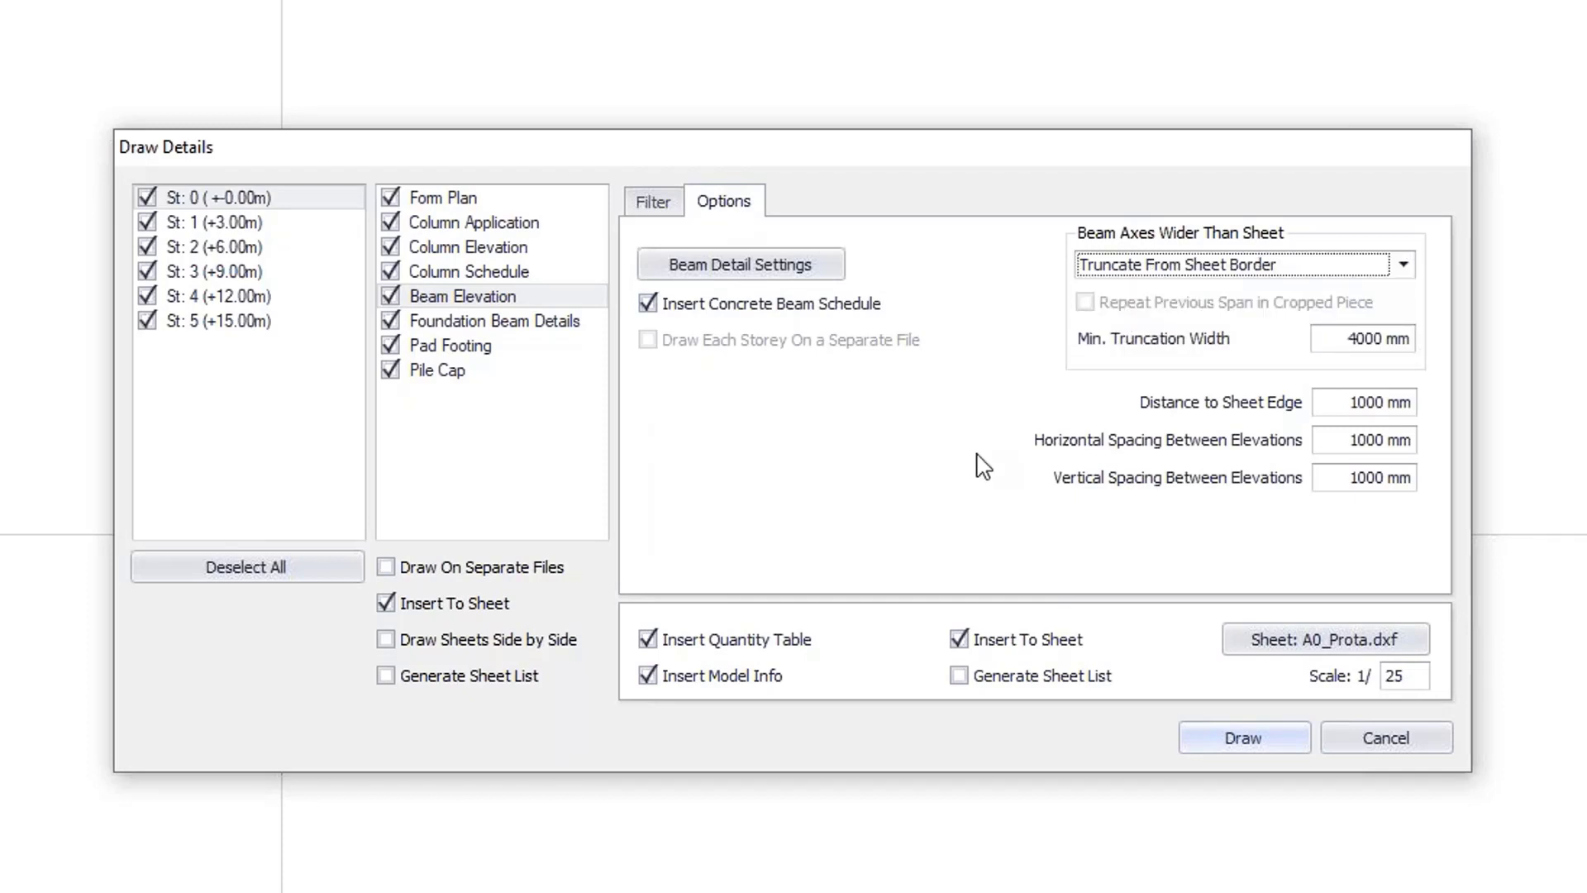
left_click(1240, 738)
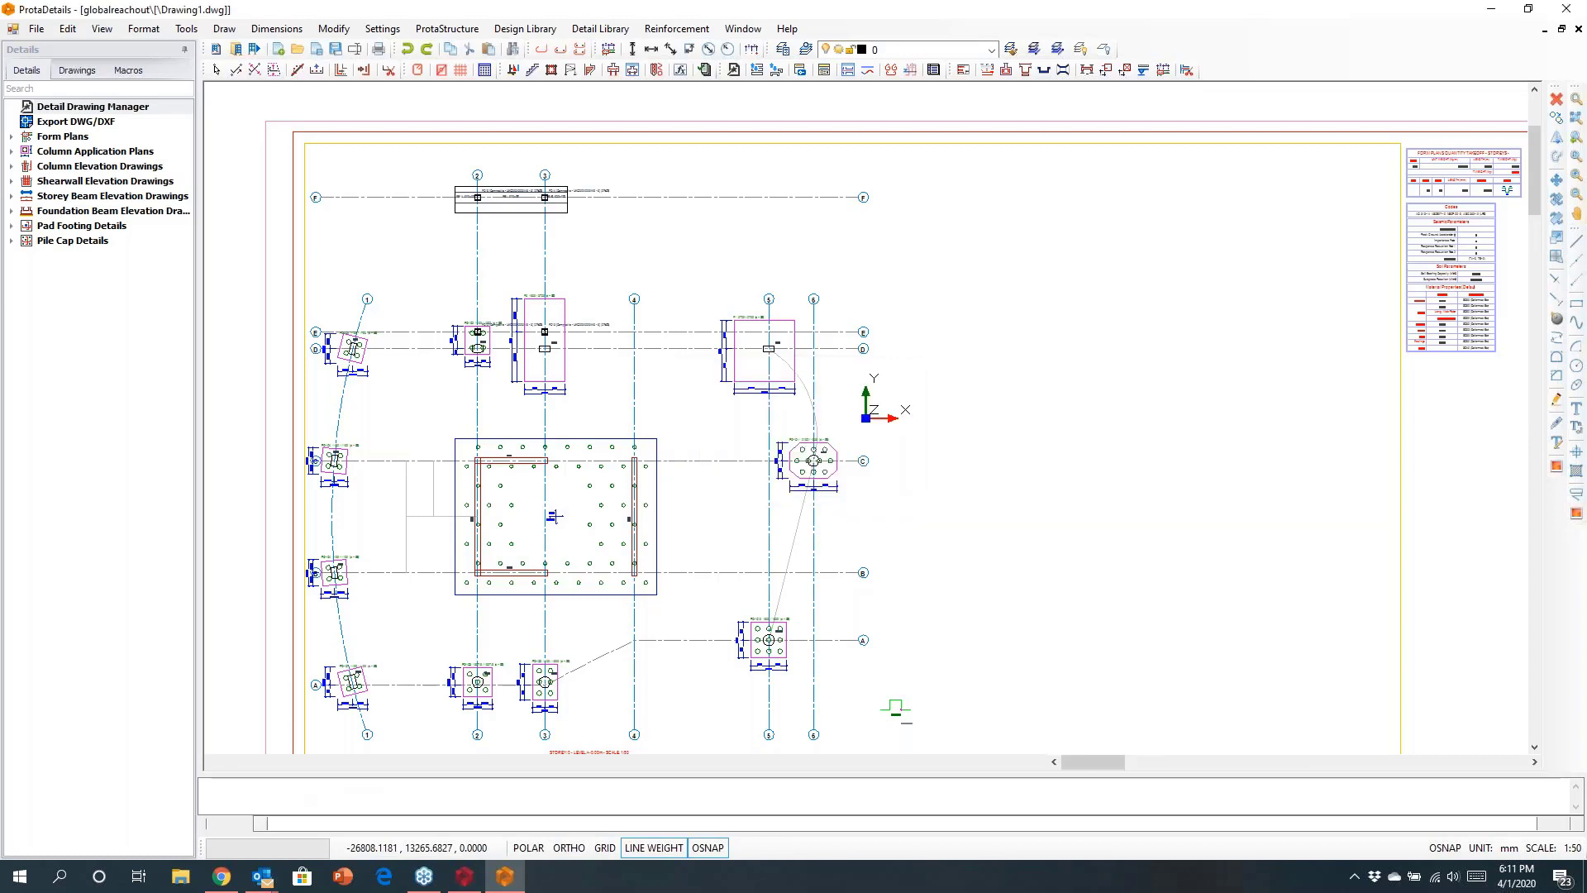
Look over all the generated detail sheets and examine the pile caps on the storey 0 form plan.
scroll(382, 263, "down", 10)
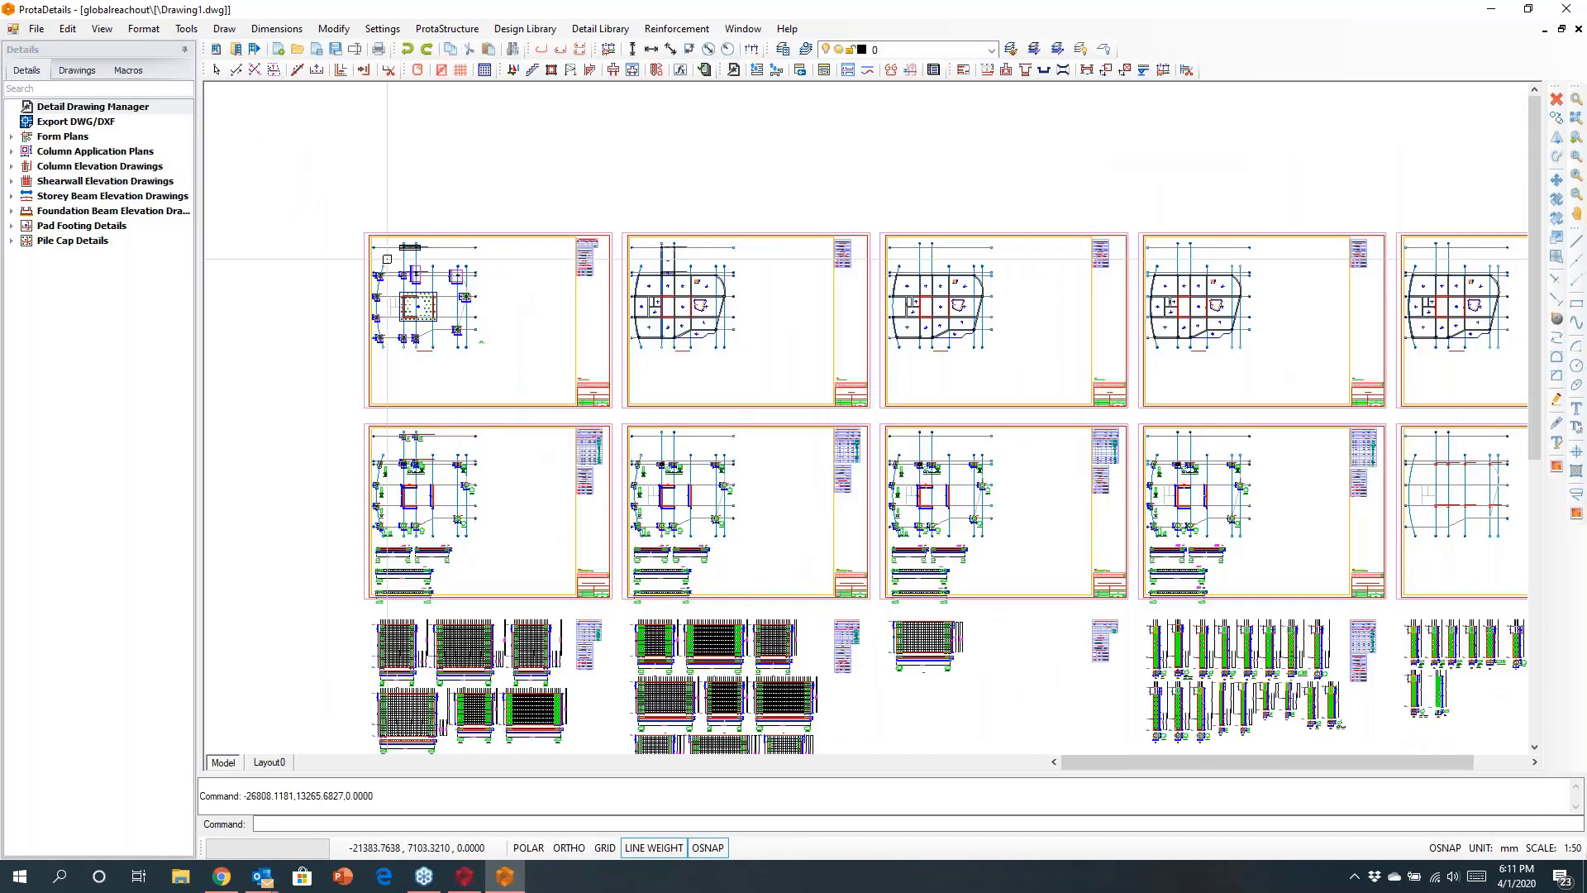
scroll(385, 258, "down", 2)
scroll(517, 387, "down", 3)
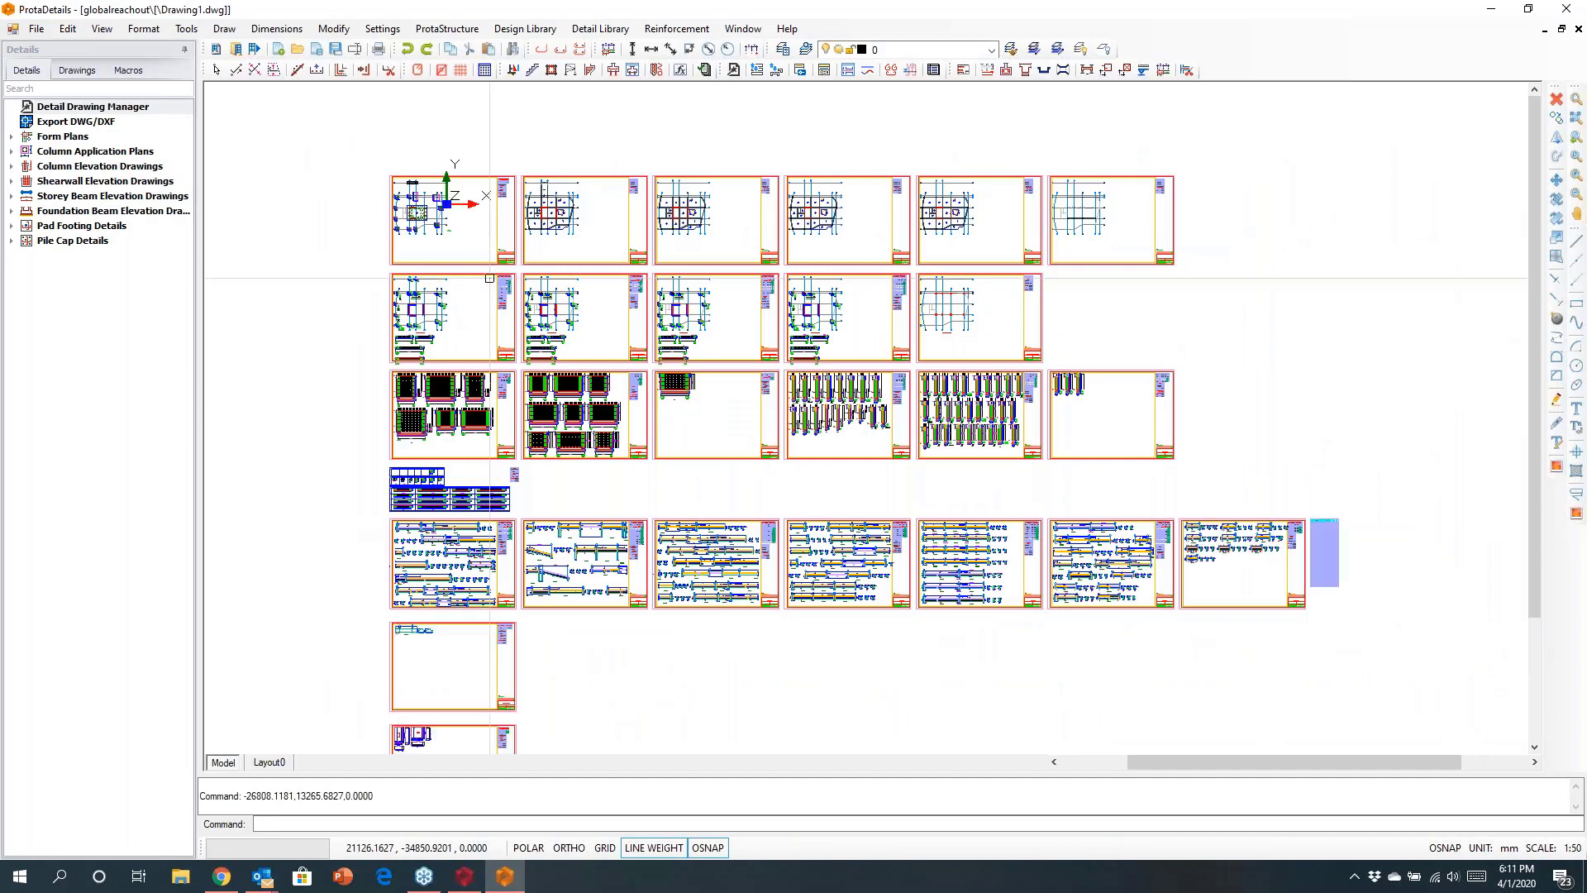
mouse_move(549, 484)
middle_mouse_down()
mouse_move(568, 364)
mouse_move(596, 335)
mouse_move(599, 353)
middle_mouse_up()
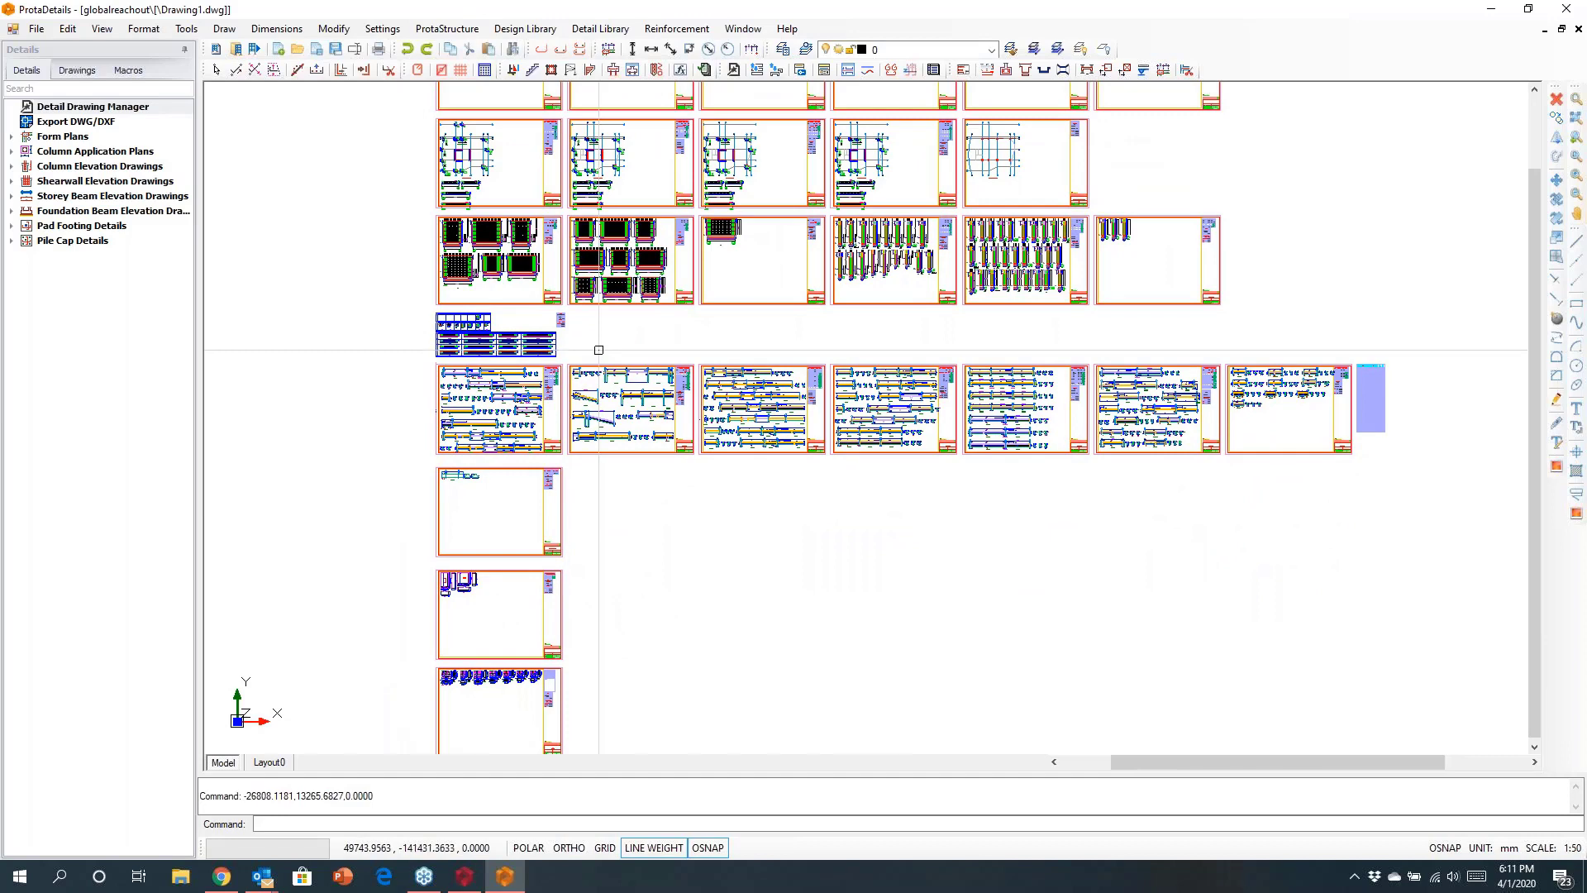
middle_click_drag(691, 348, 718, 494)
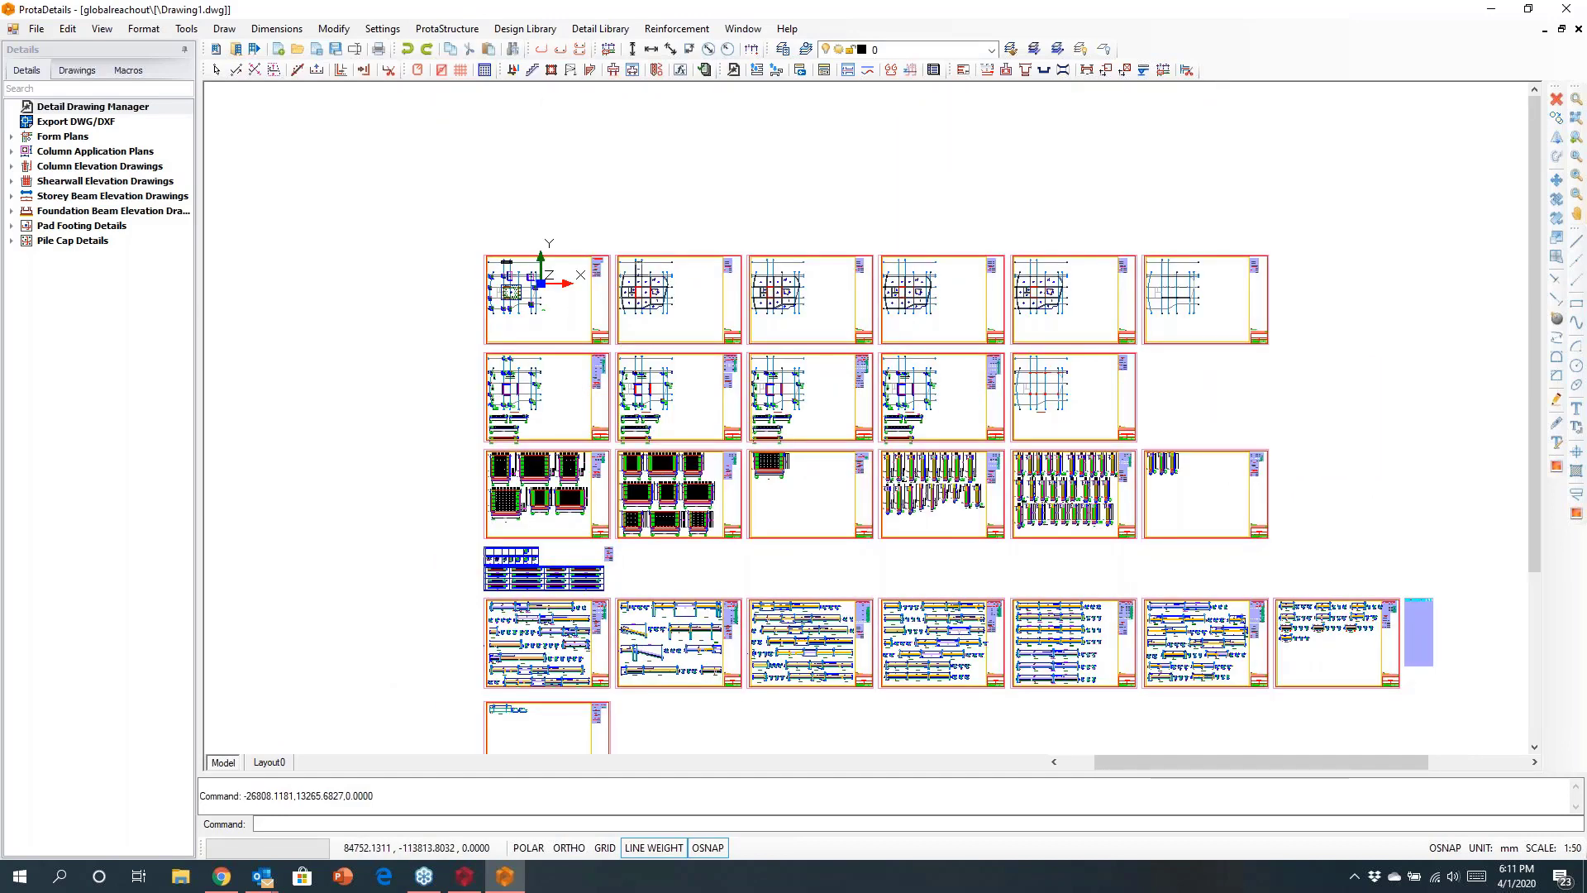
scroll(643, 295, "up", 1)
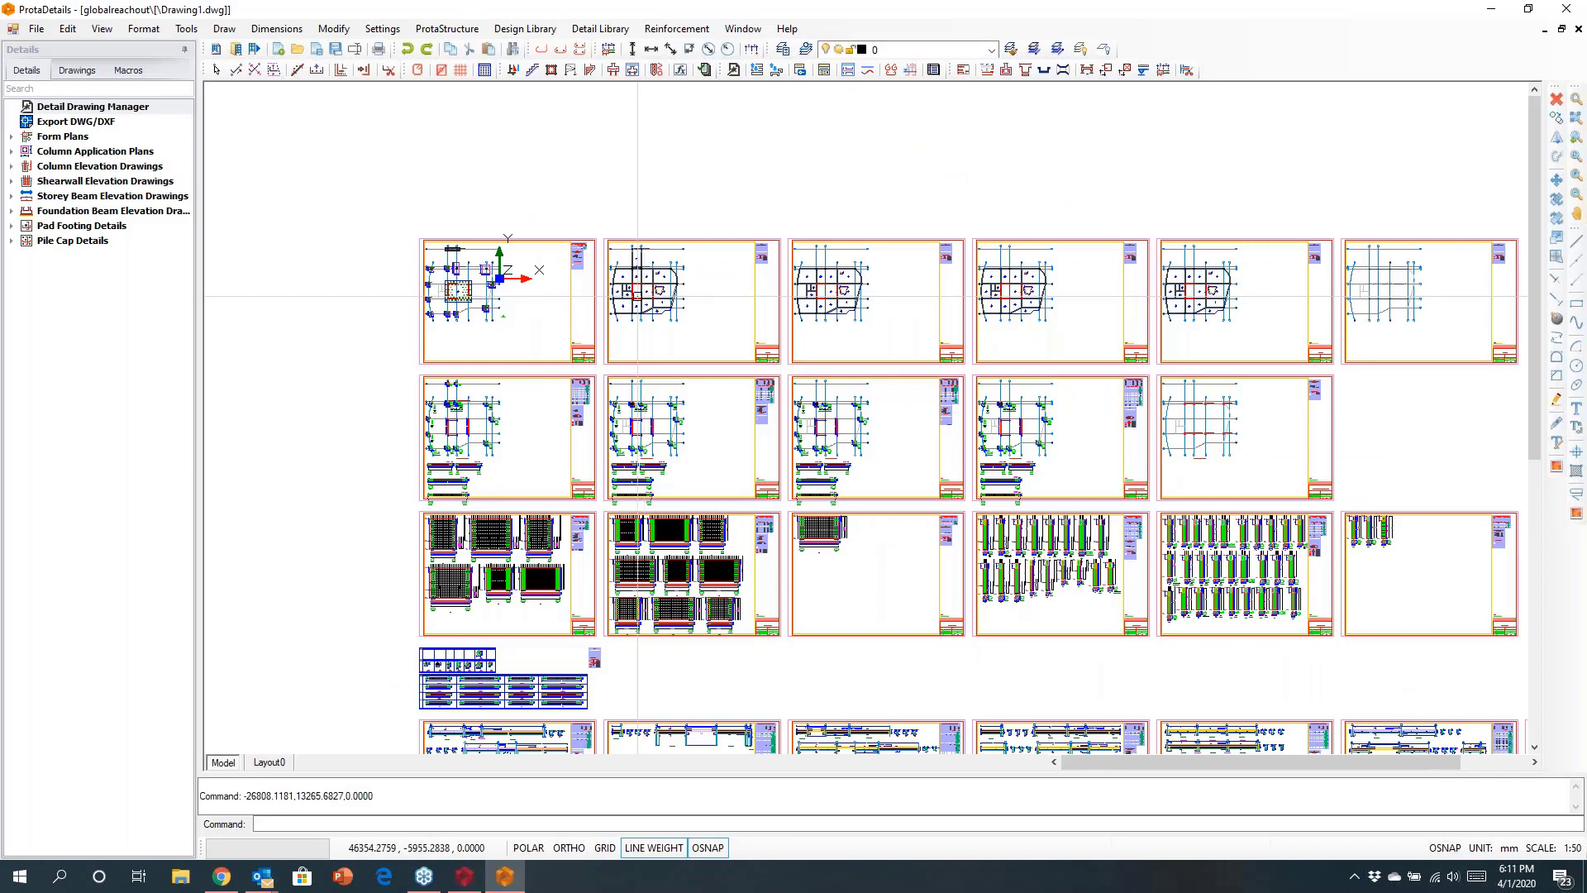
scroll(453, 300, "up", 2)
scroll(440, 332, "up", 5)
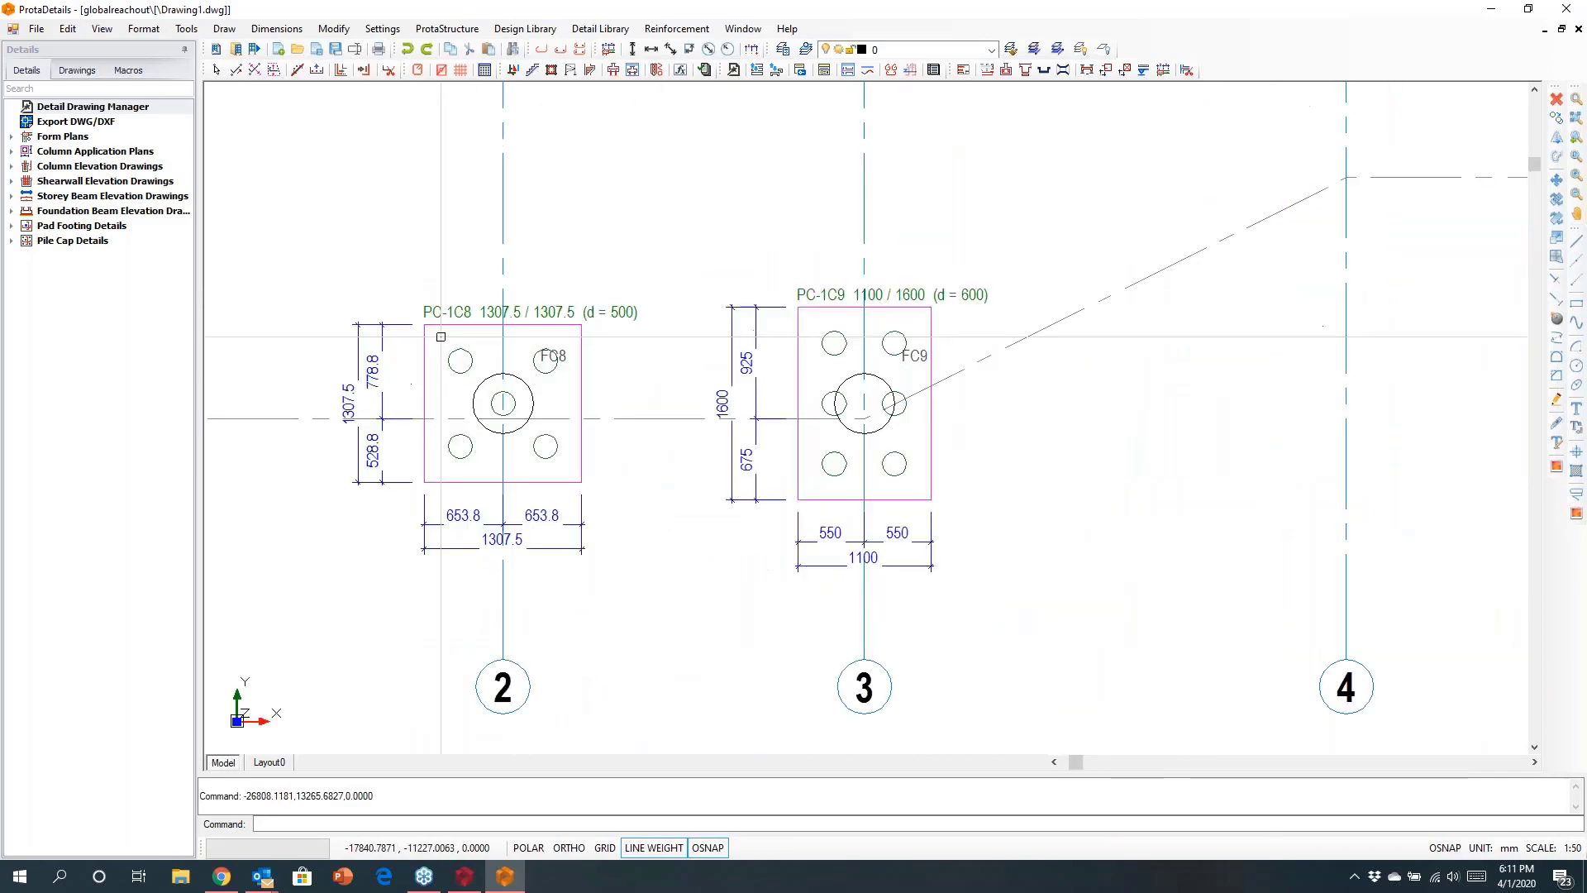
scroll(441, 337, "down", 5)
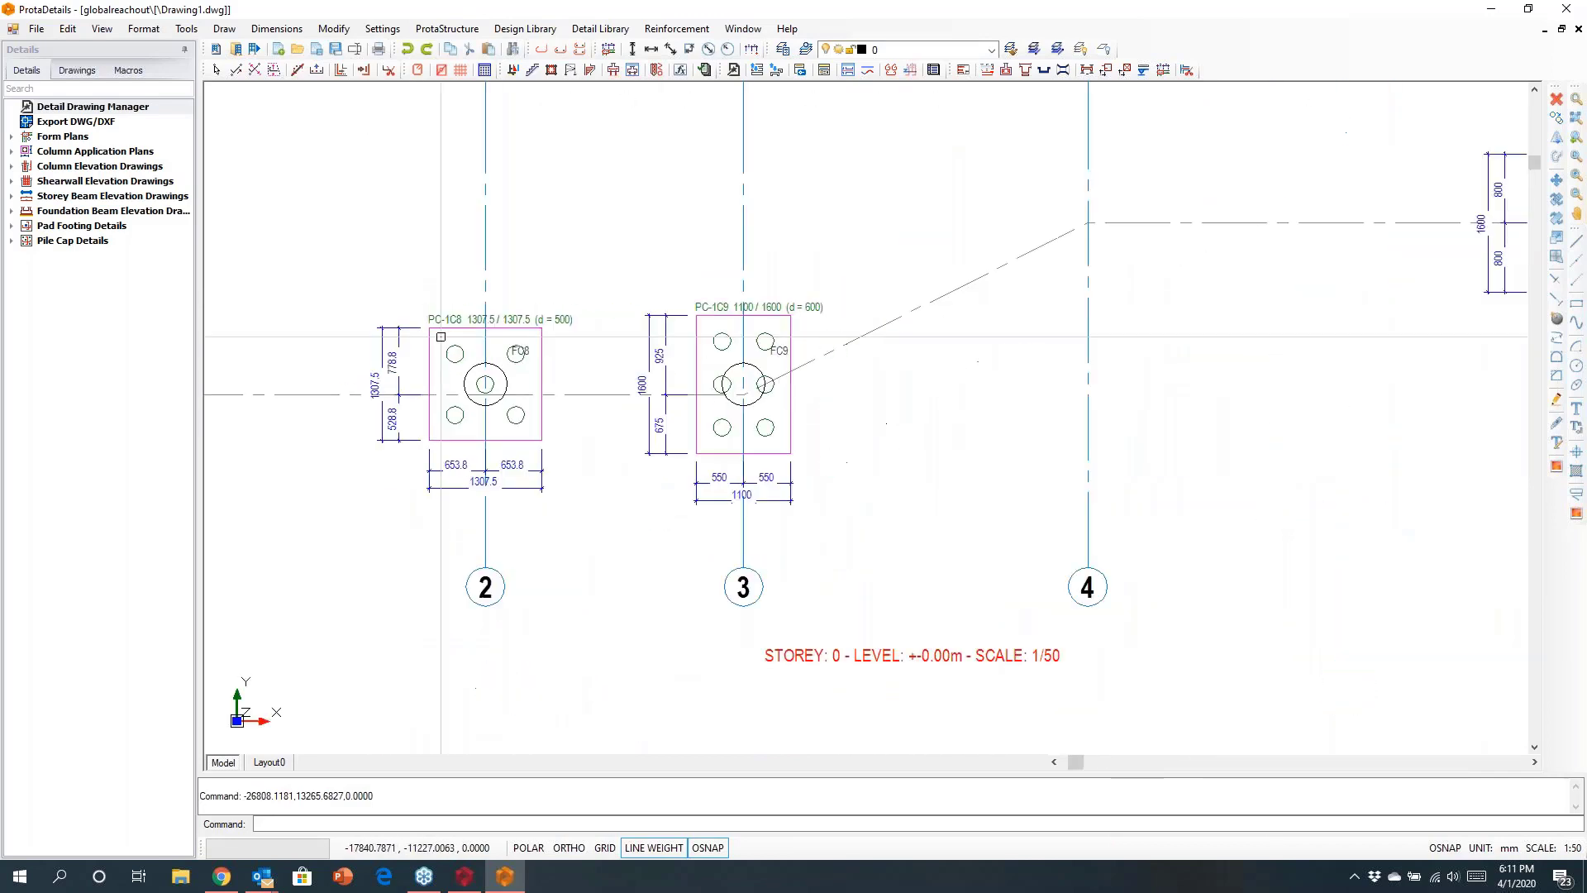
Examine the storey 1 form plan, including its beams, slab labels and dimensioned slab opening.
middle_click_drag(1438, 266, 816, 354)
scroll(947, 369, "up", 5)
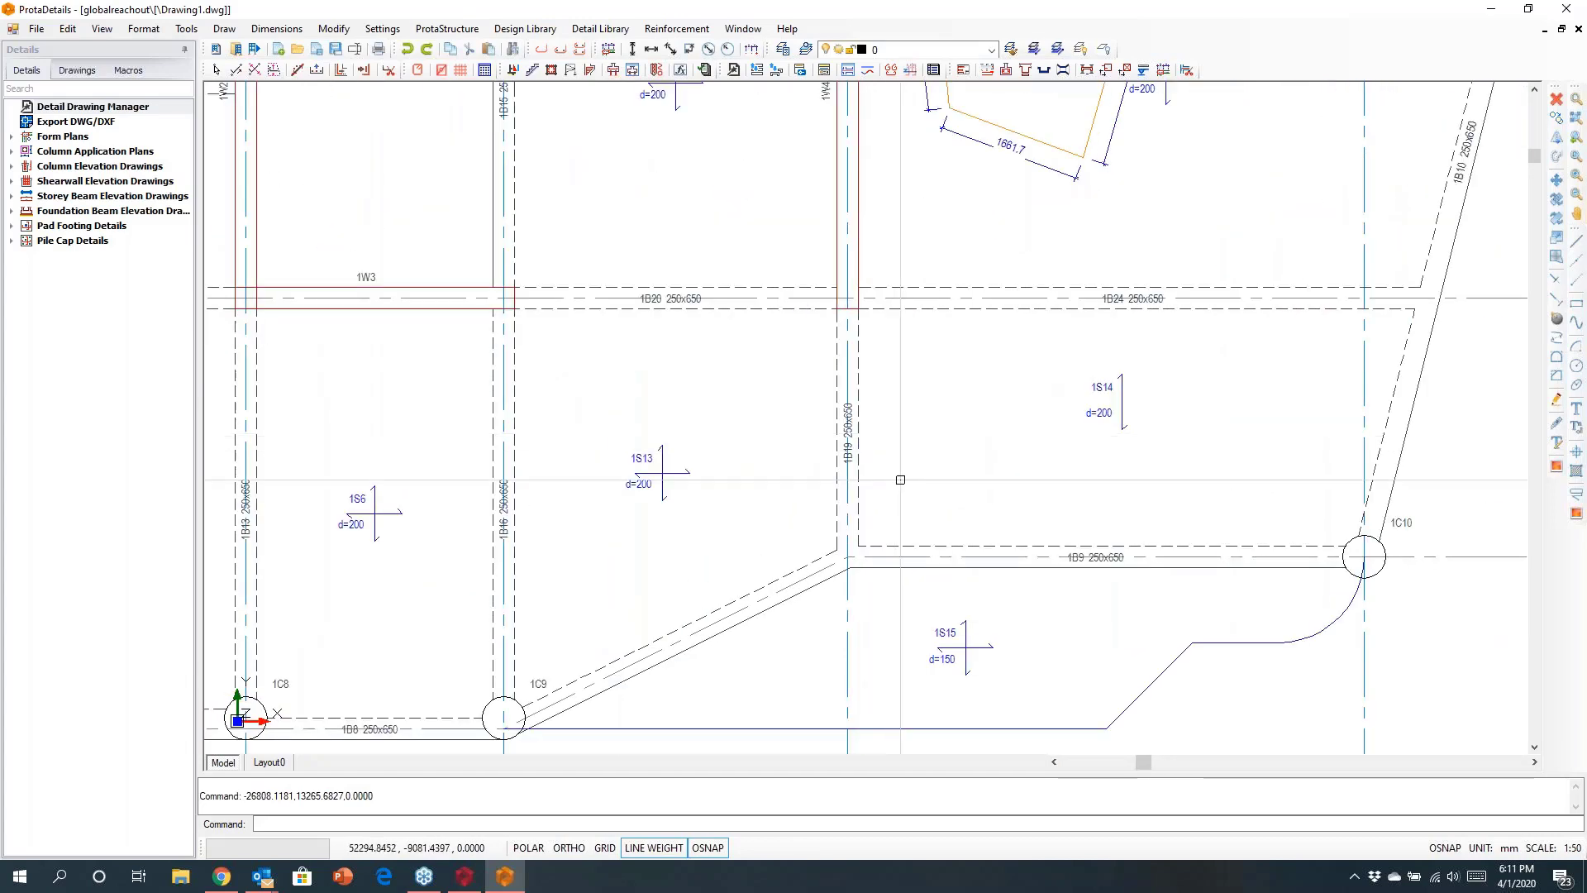
middle_click_drag(1071, 254, 981, 347)
middle_click_drag(1144, 200, 938, 458)
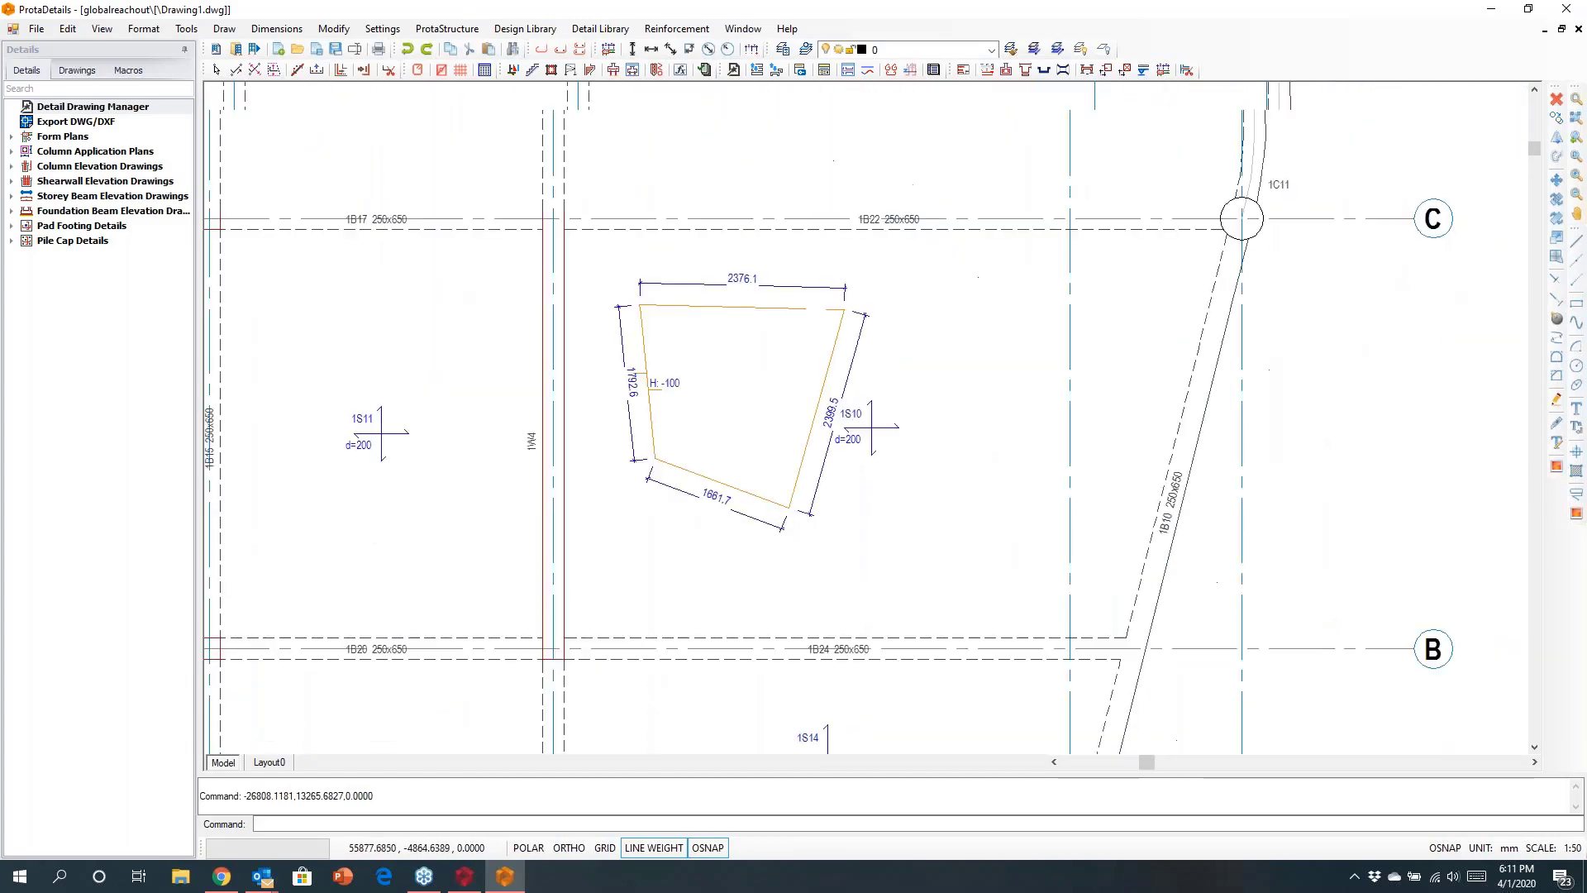
middle_click_drag(1095, 298, 1035, 198)
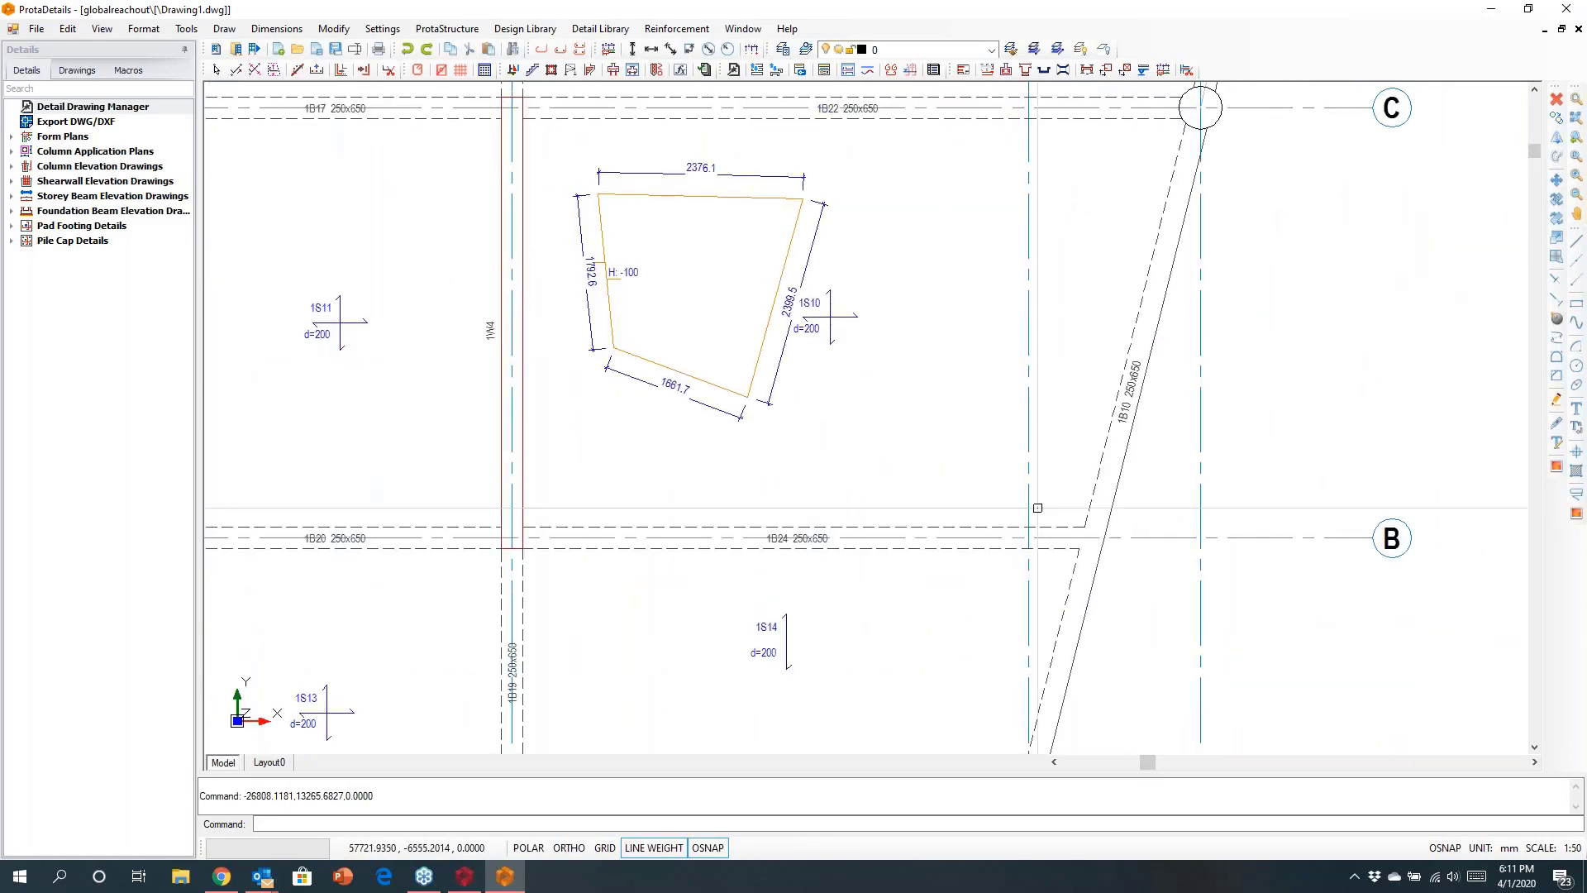
scroll(1047, 570, "up", 3)
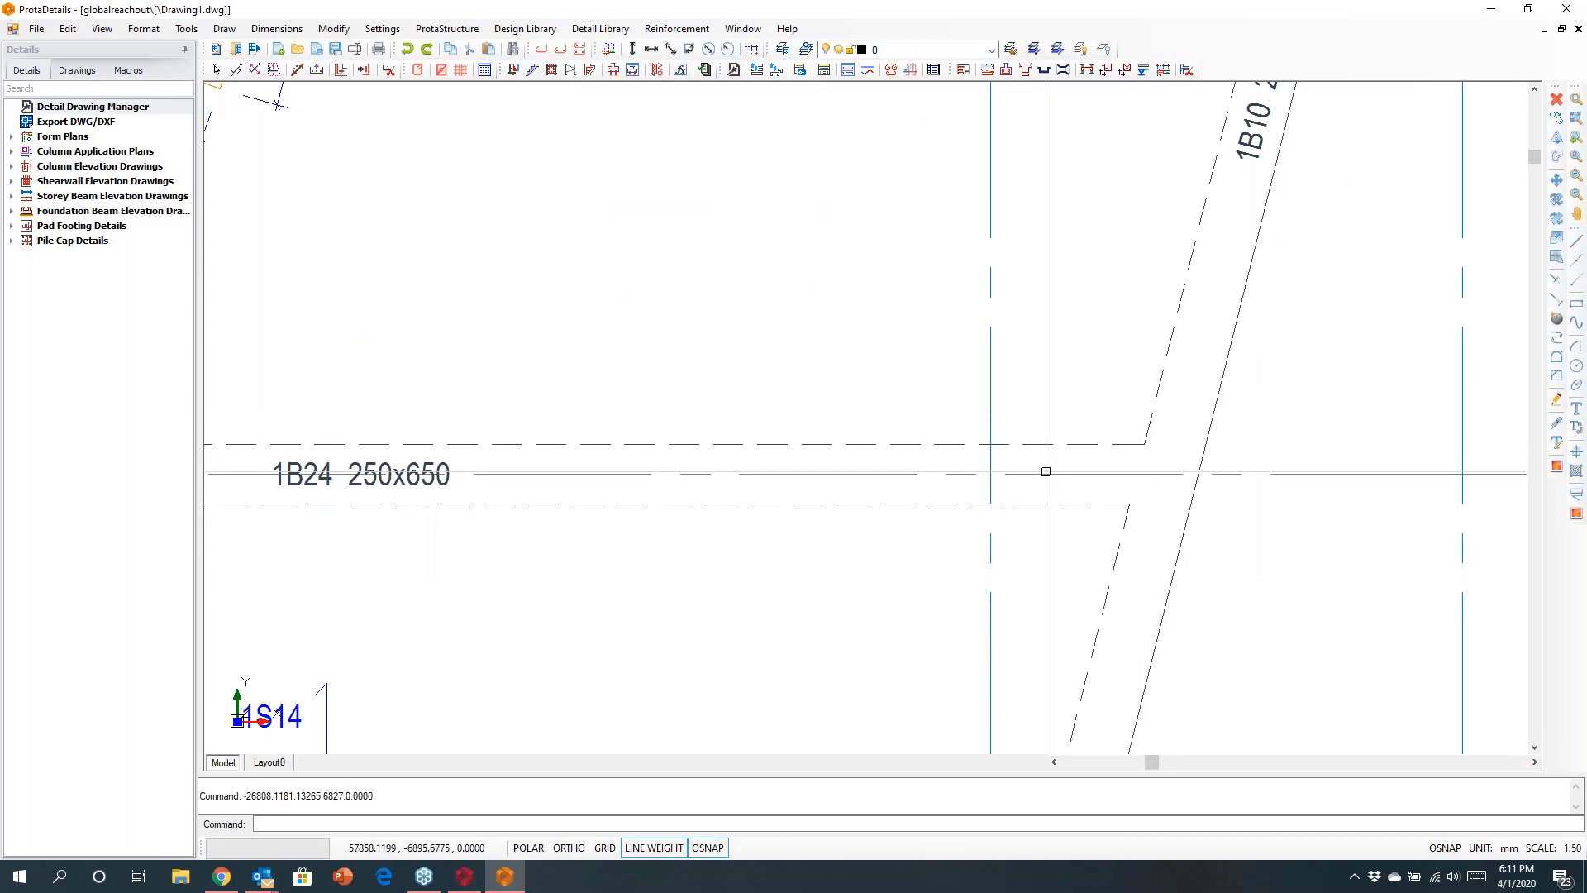
scroll(895, 444, "down", 4)
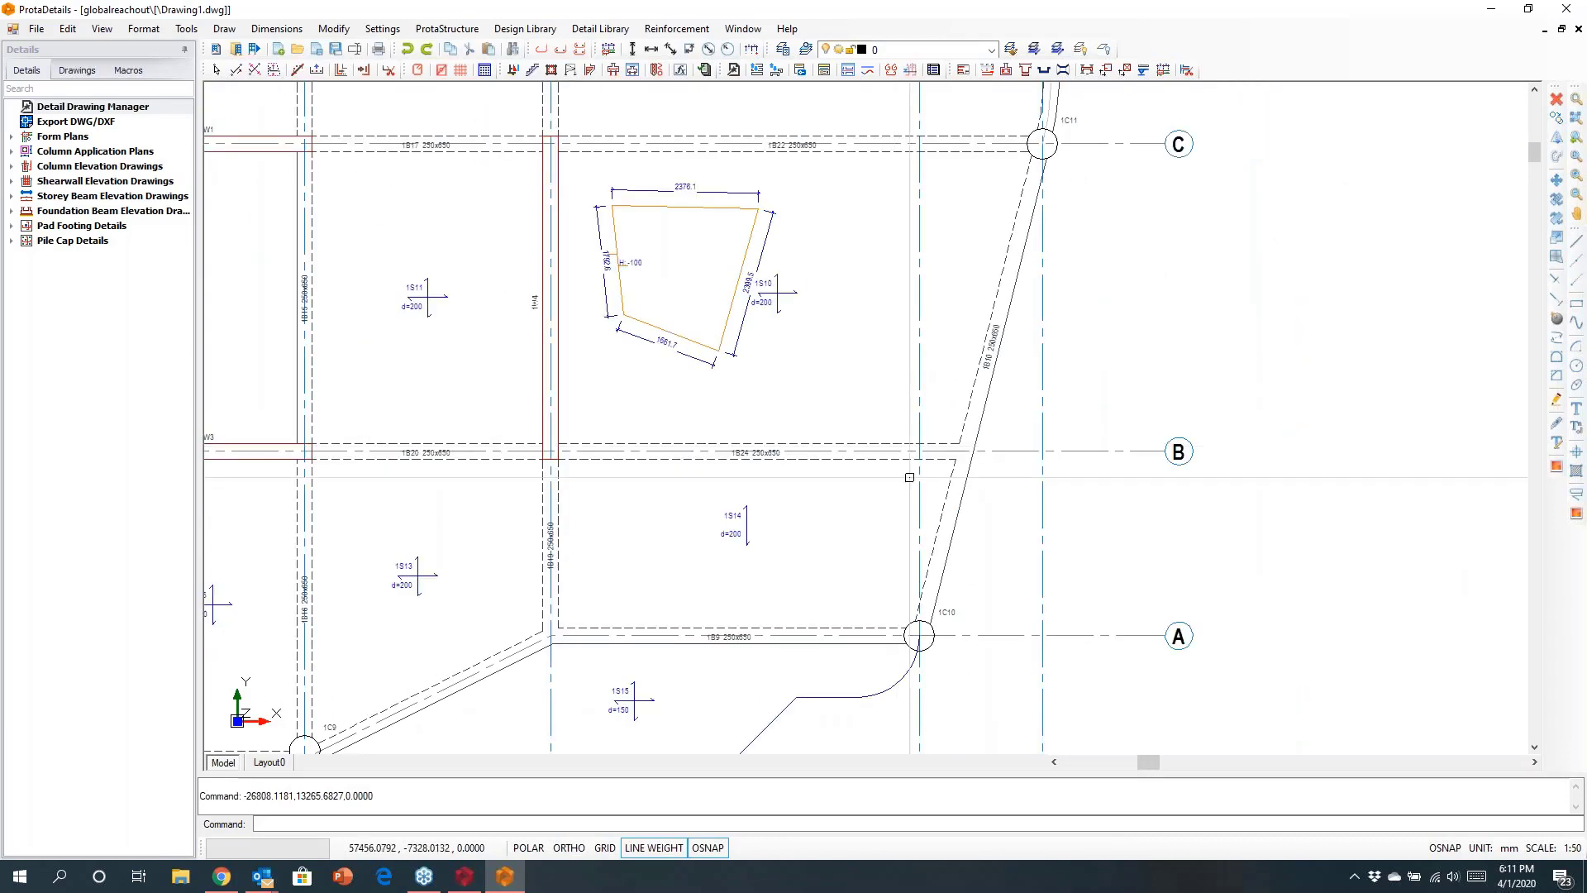
scroll(905, 467, "down", 3)
middle_click_drag(975, 466, 999, 440)
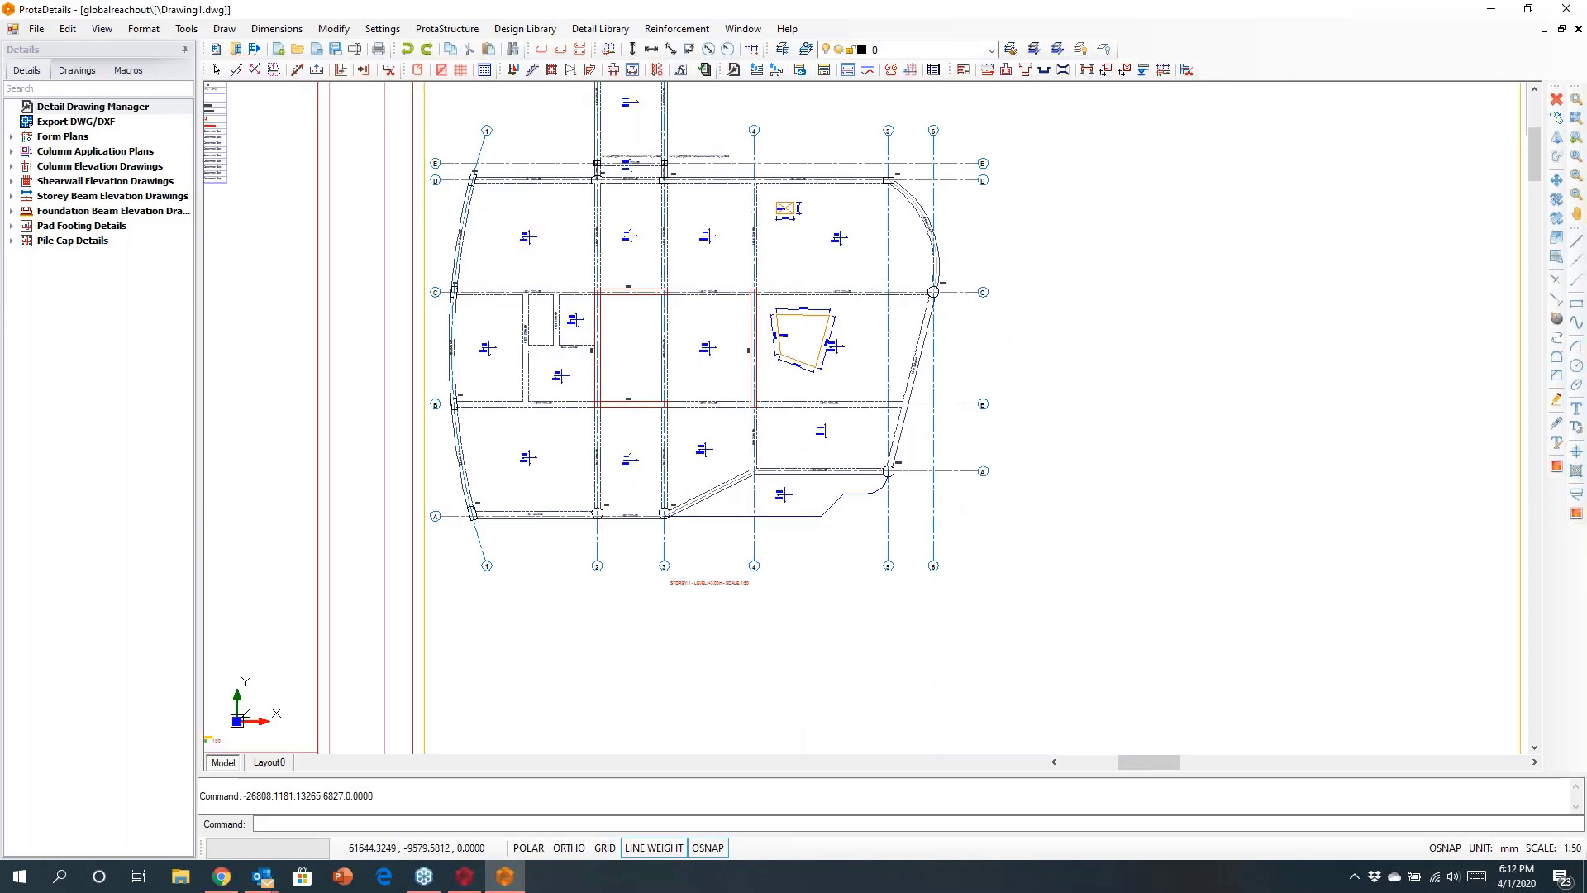
Check the list of layers in the drawing without changing the current layer.
left_click(991, 50)
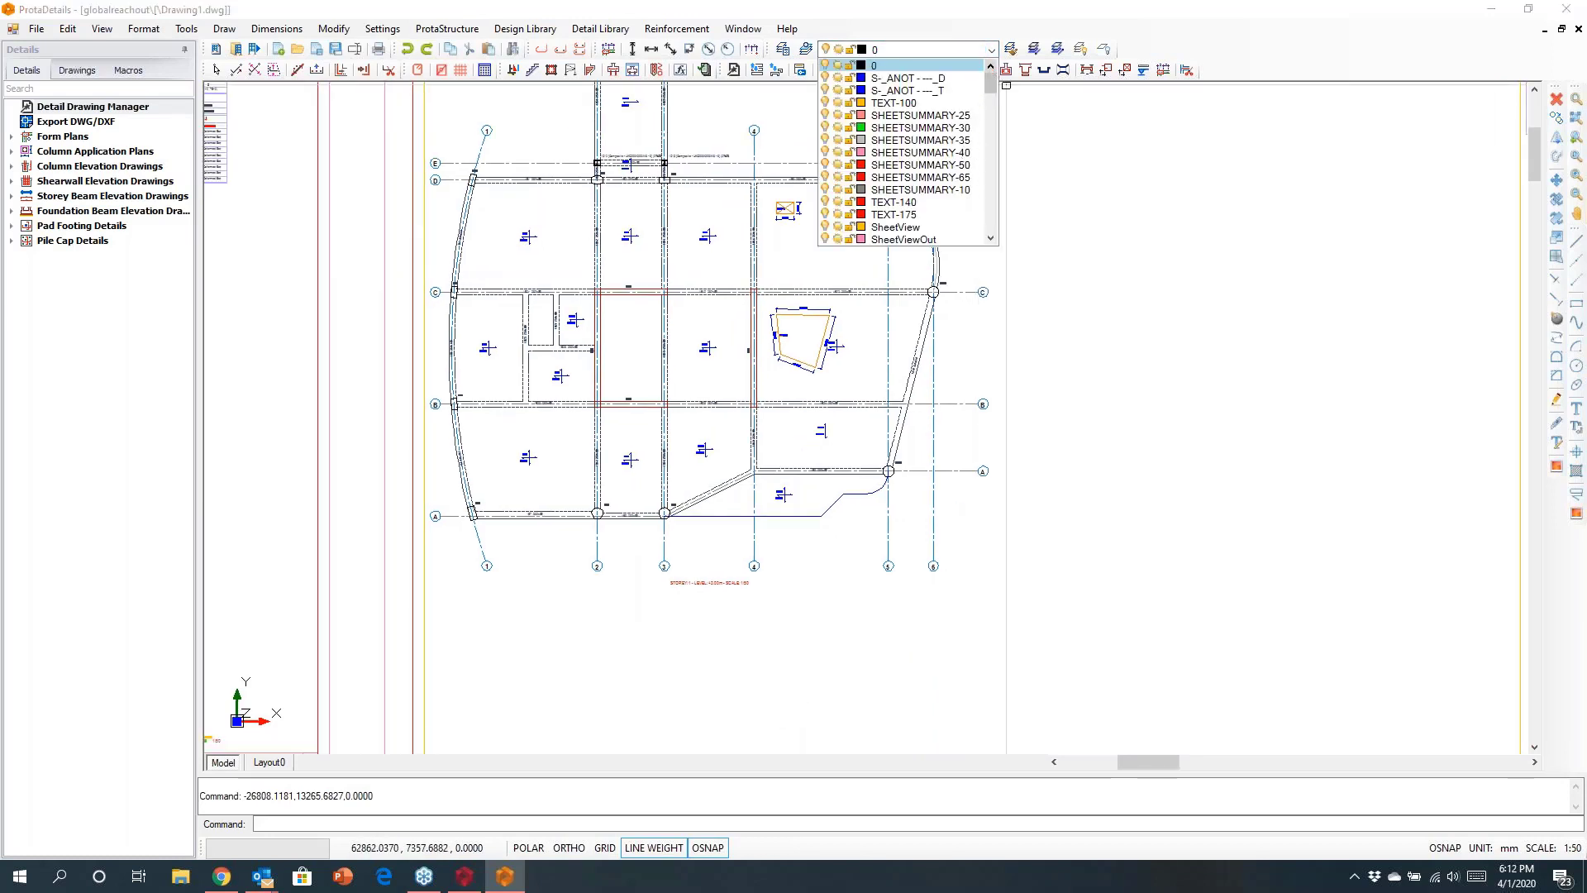
left_click(1091, 186)
scroll(1010, 338, "down", 3)
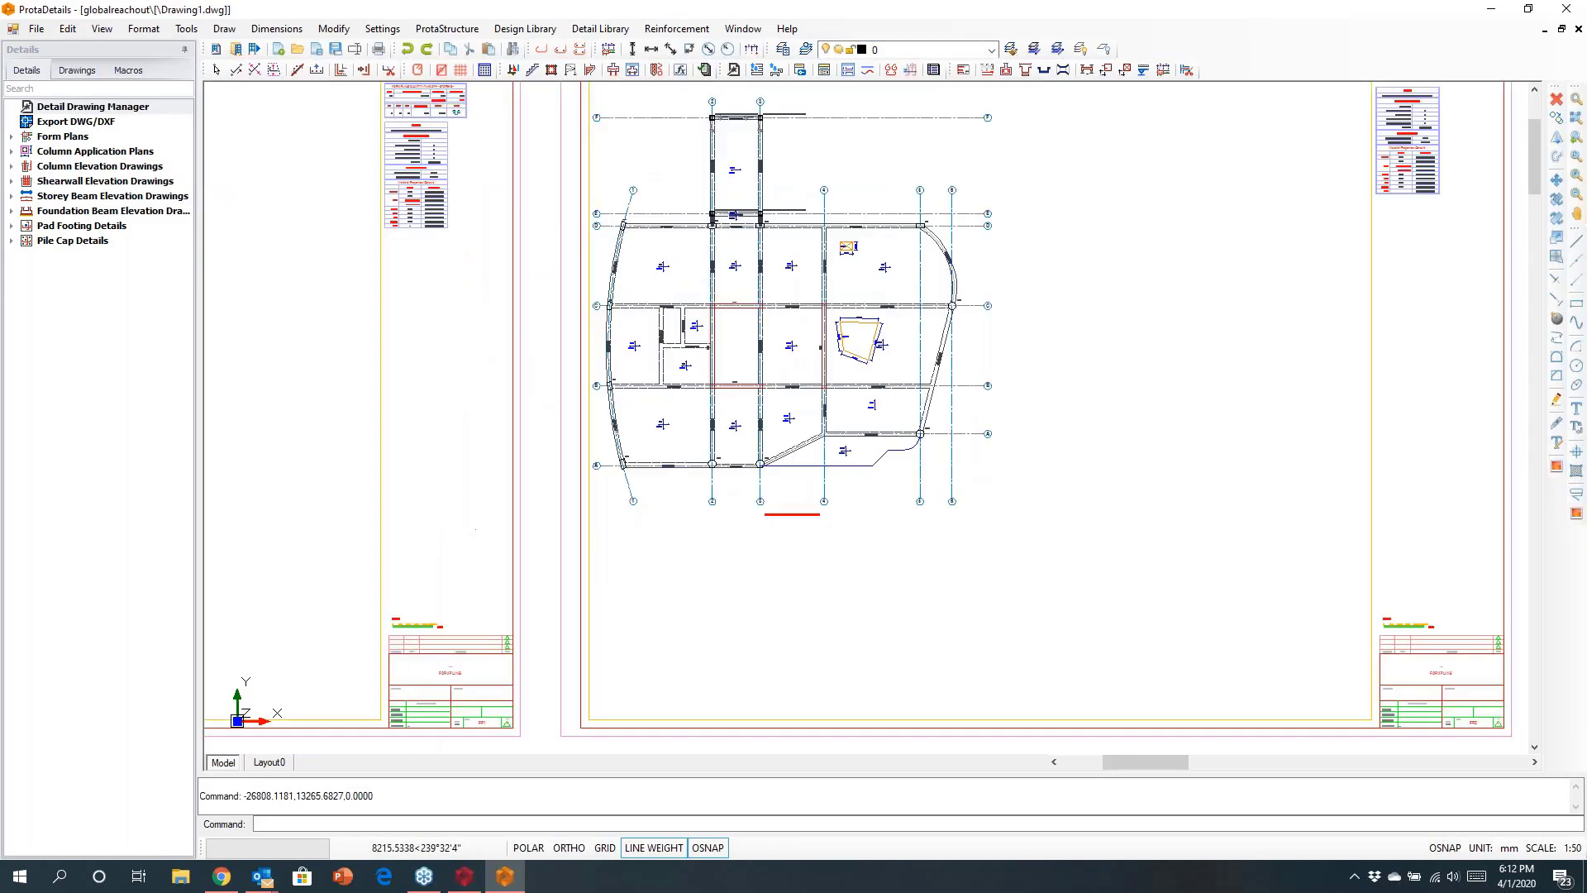
key("Escape")
key("Escape")
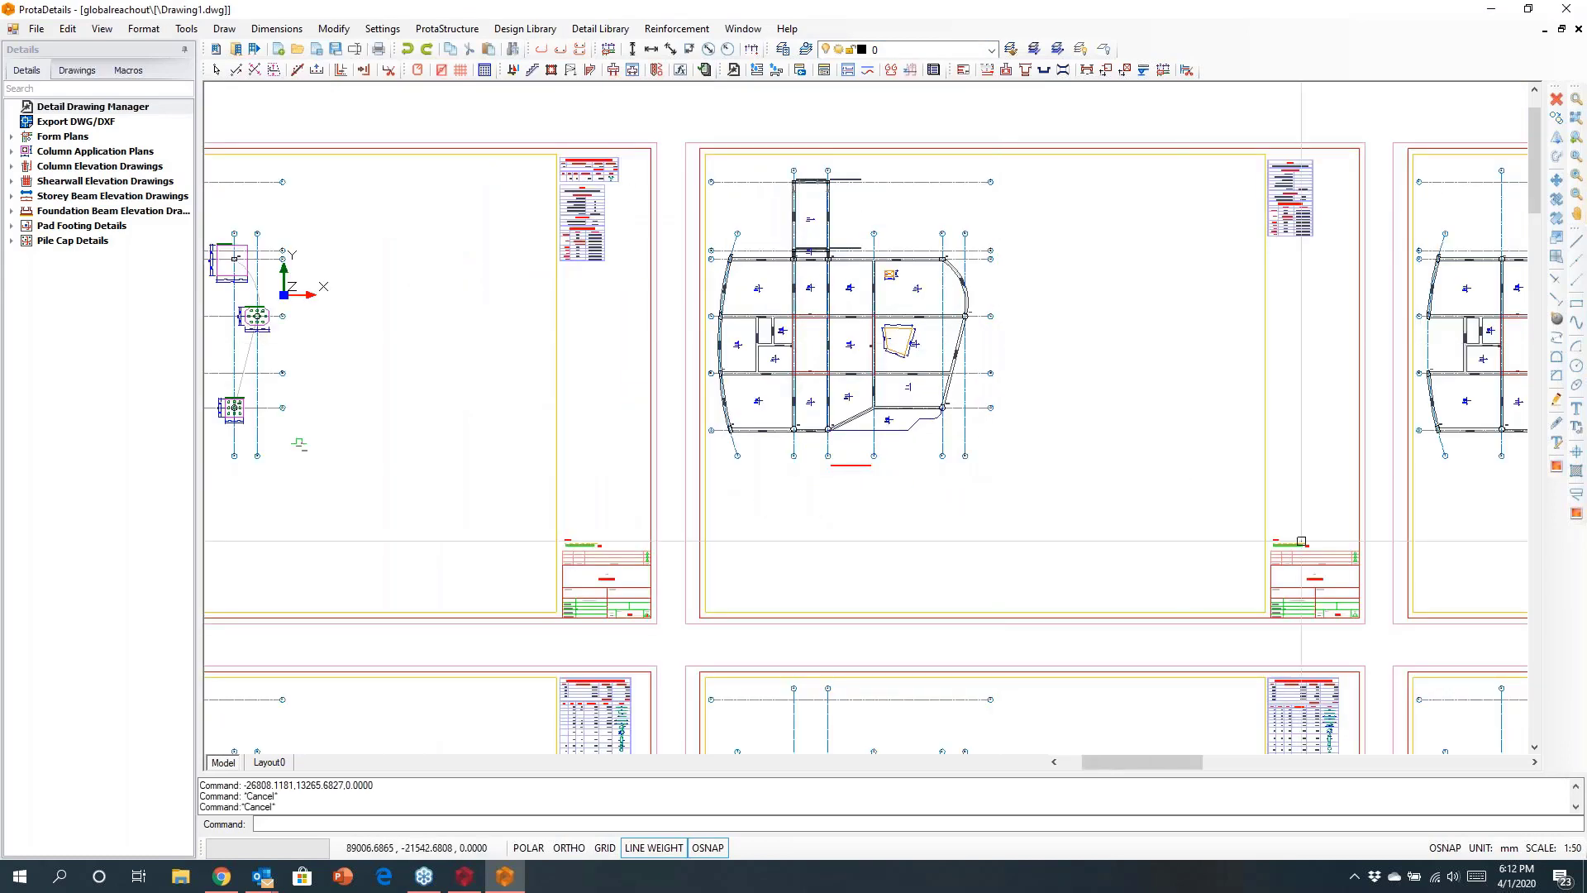
Inspect the title block of the storey 1 form plan sheet and the column details on the storey 2 application plan.
scroll(1115, 410, "up", 5)
scroll(1115, 410, "up", 1)
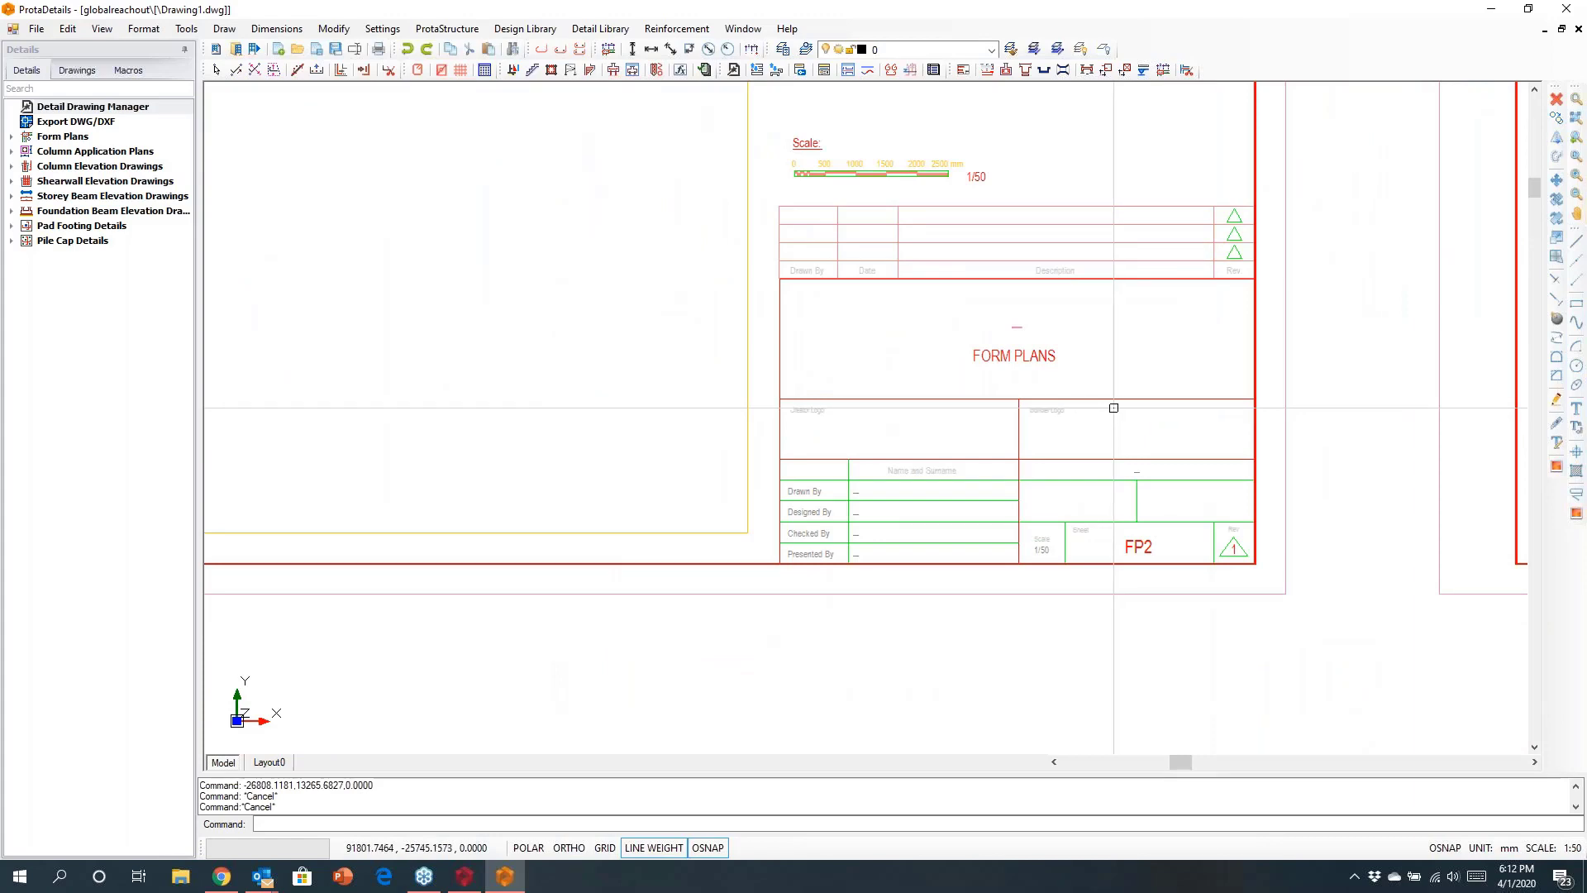
scroll(1112, 409, "down", 6)
scroll(1009, 473, "up", 8)
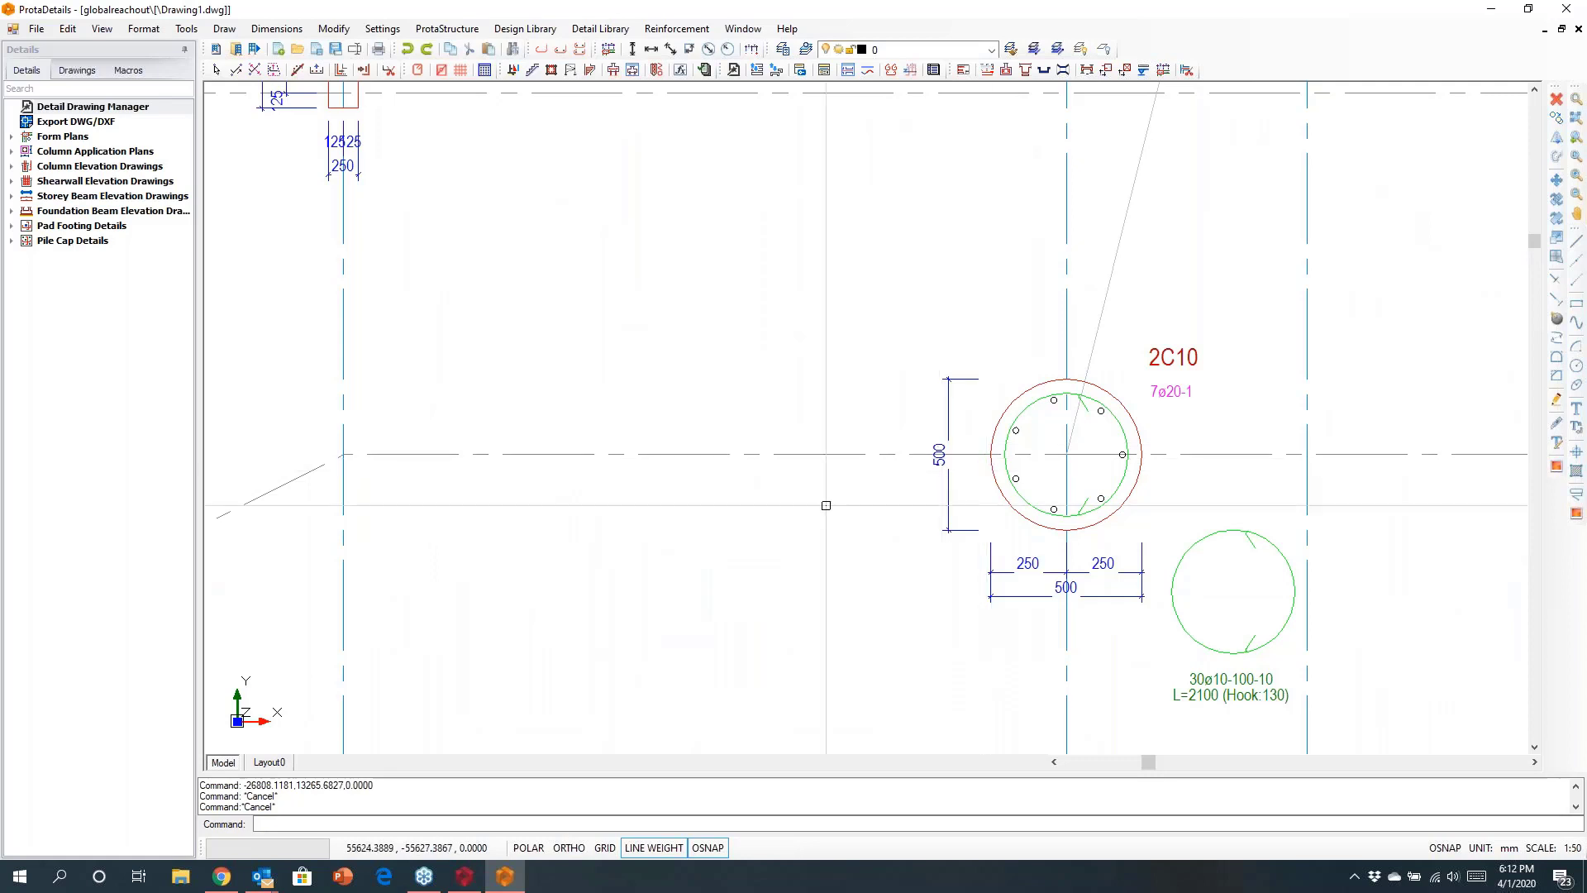
scroll(818, 547, "down", 5)
middle_click_drag(856, 471, 885, 504)
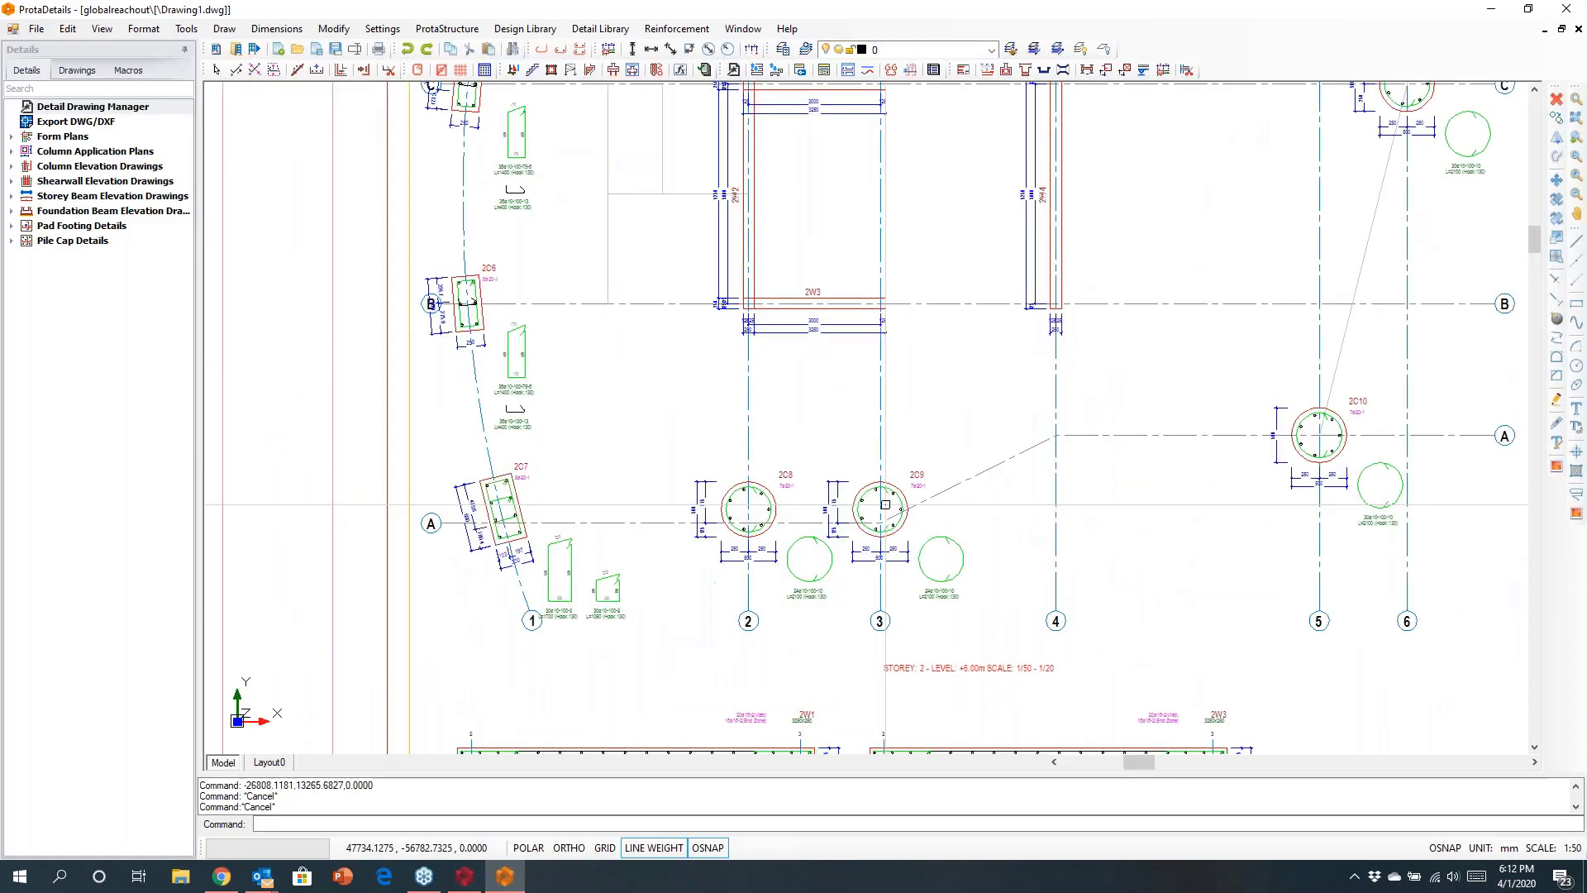
scroll(808, 543, "up", 3)
scroll(661, 502, "down", 10)
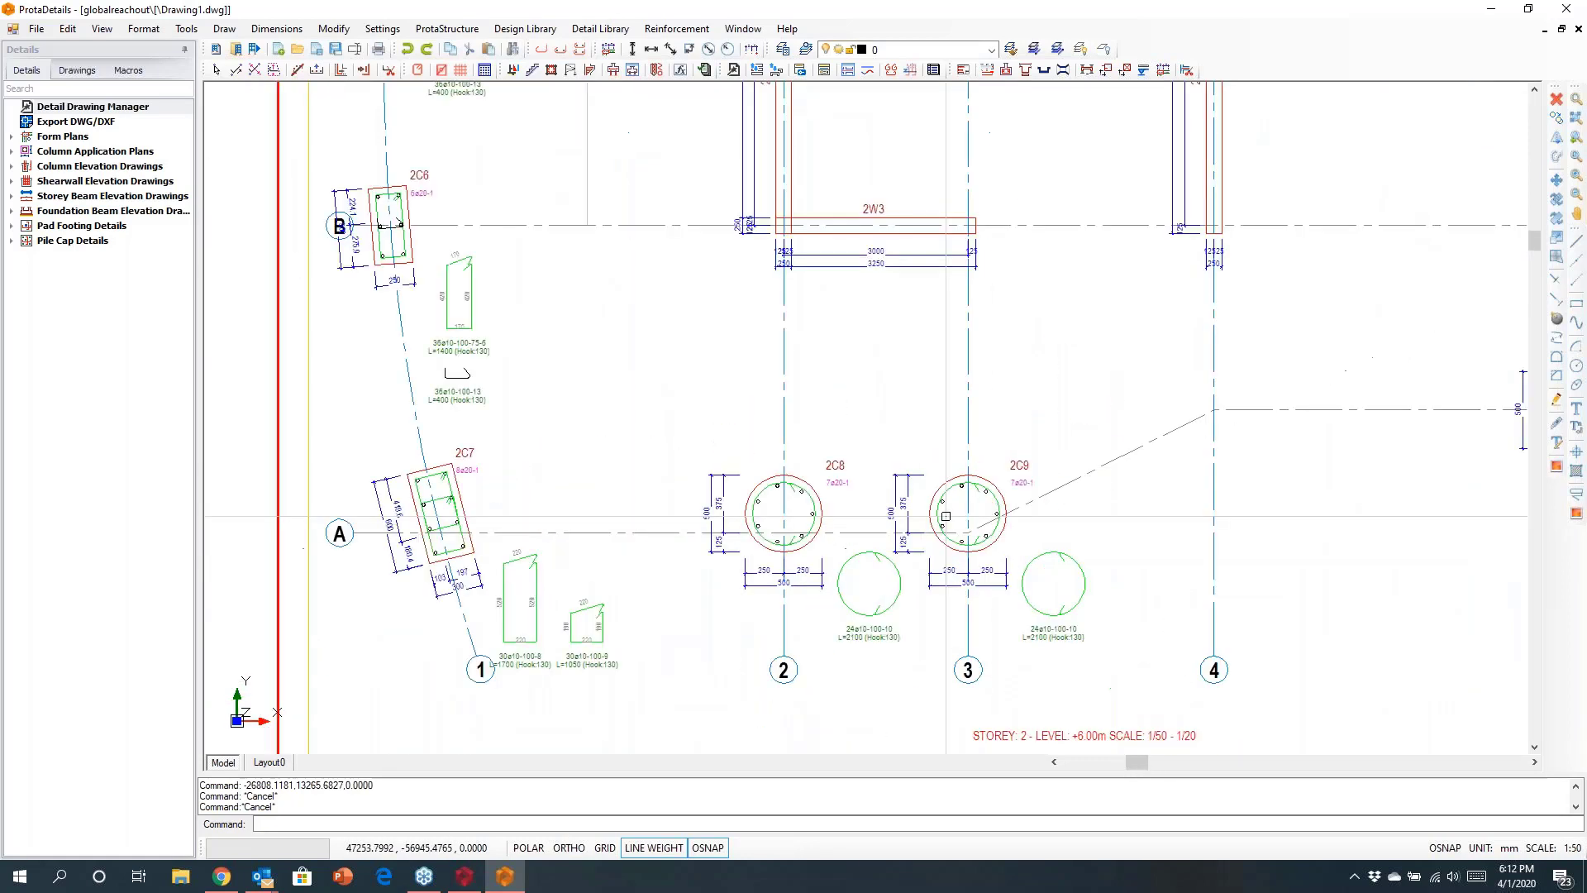
Examine the reinforcement details on the shearwall elevation sheets and the column elevation sheets.
middle_click_drag(940, 523, 821, 163)
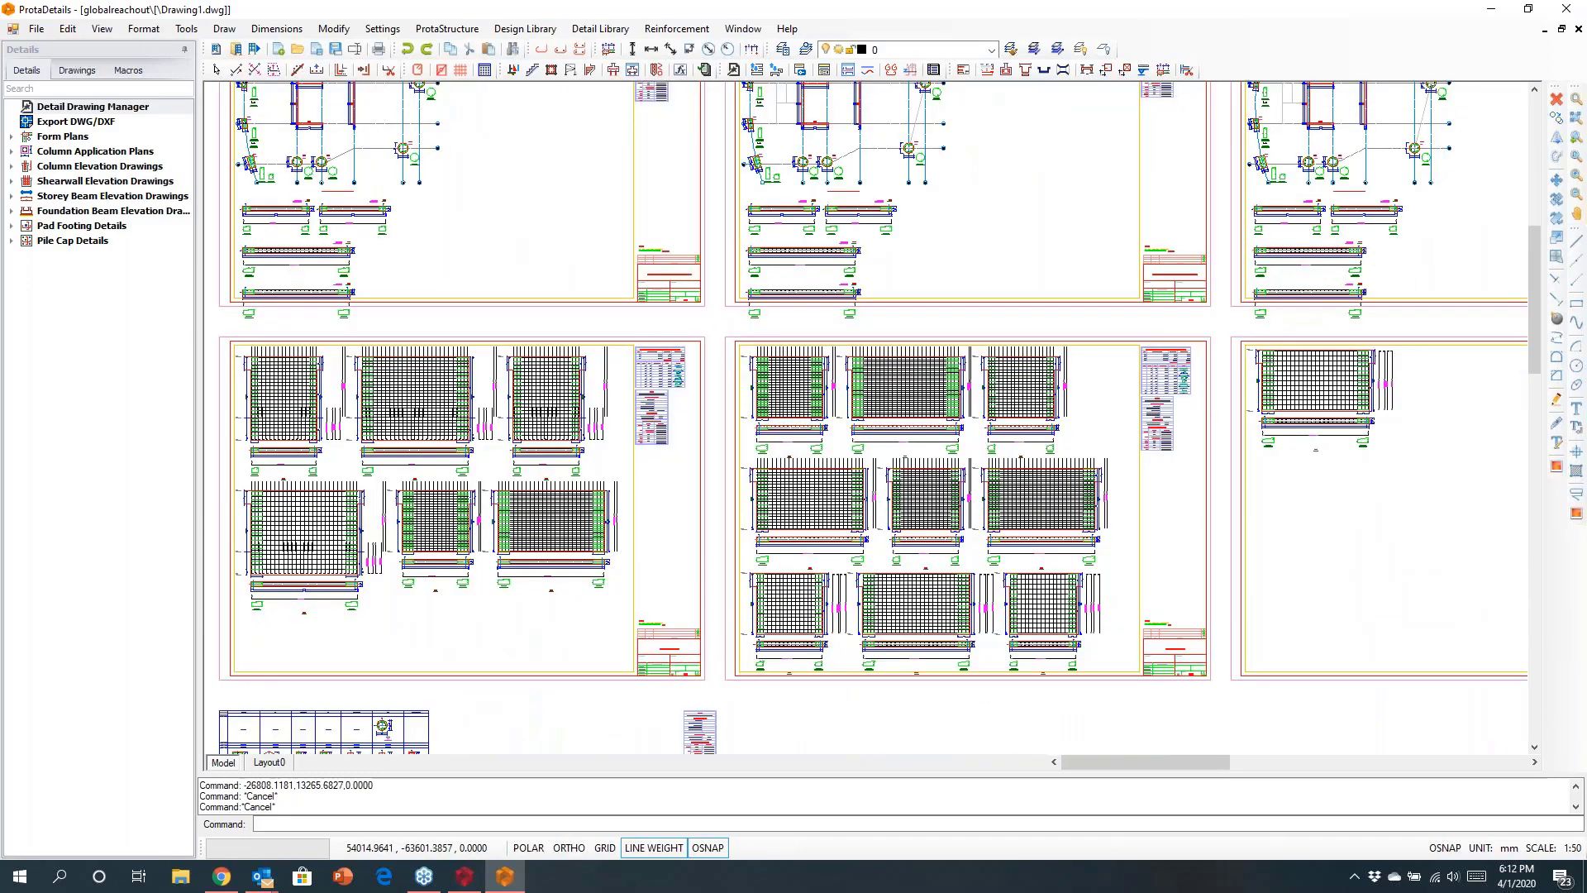
scroll(859, 554, "up", 4)
scroll(858, 554, "up", 6)
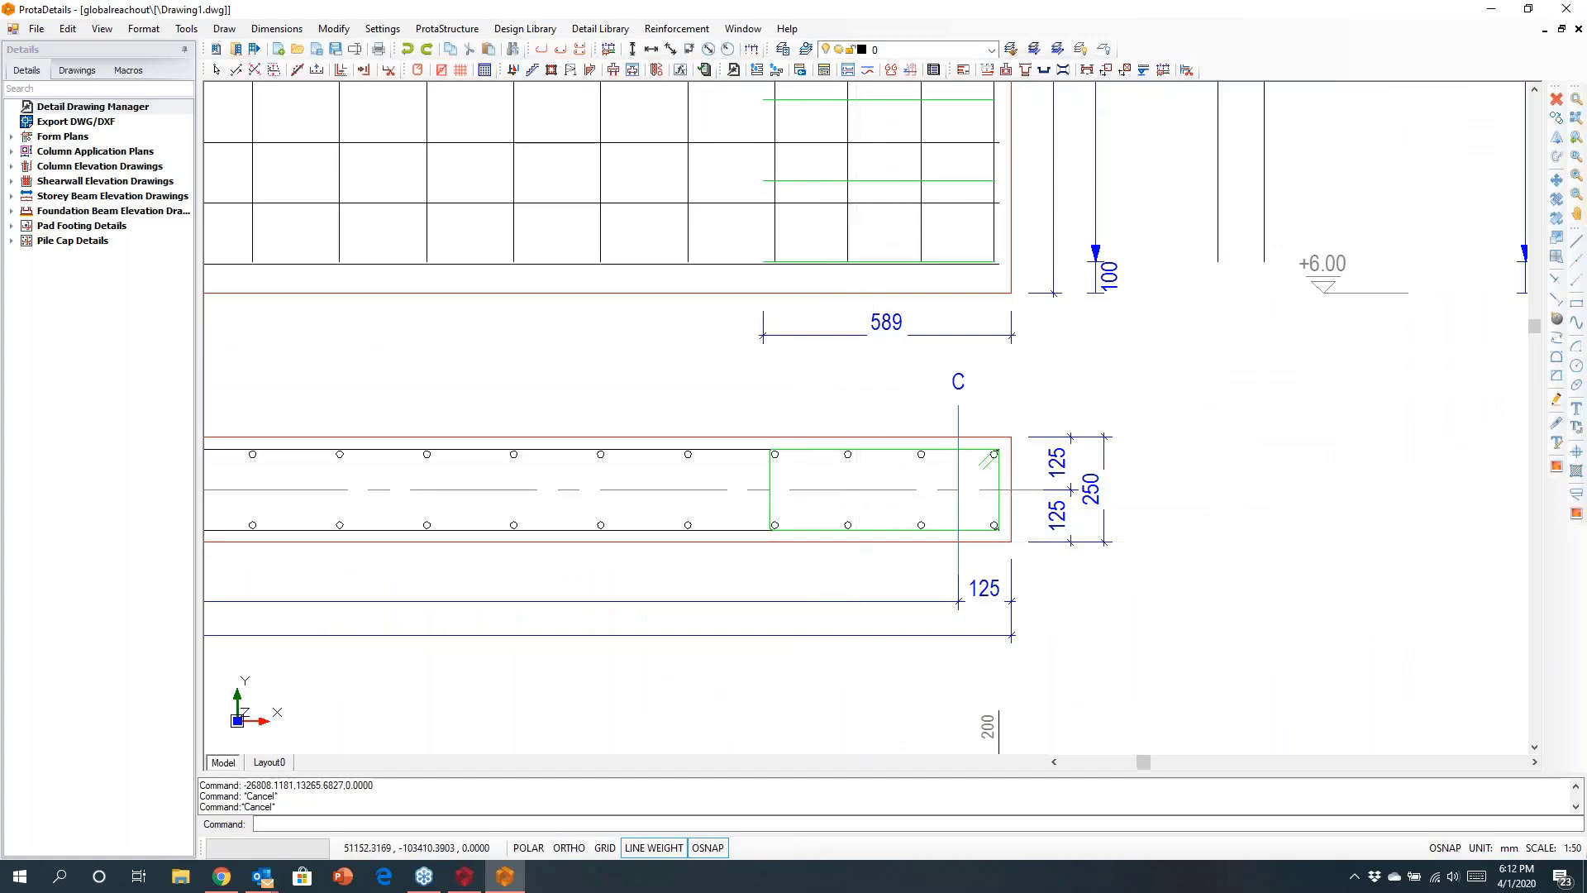
scroll(858, 554, "down", 8)
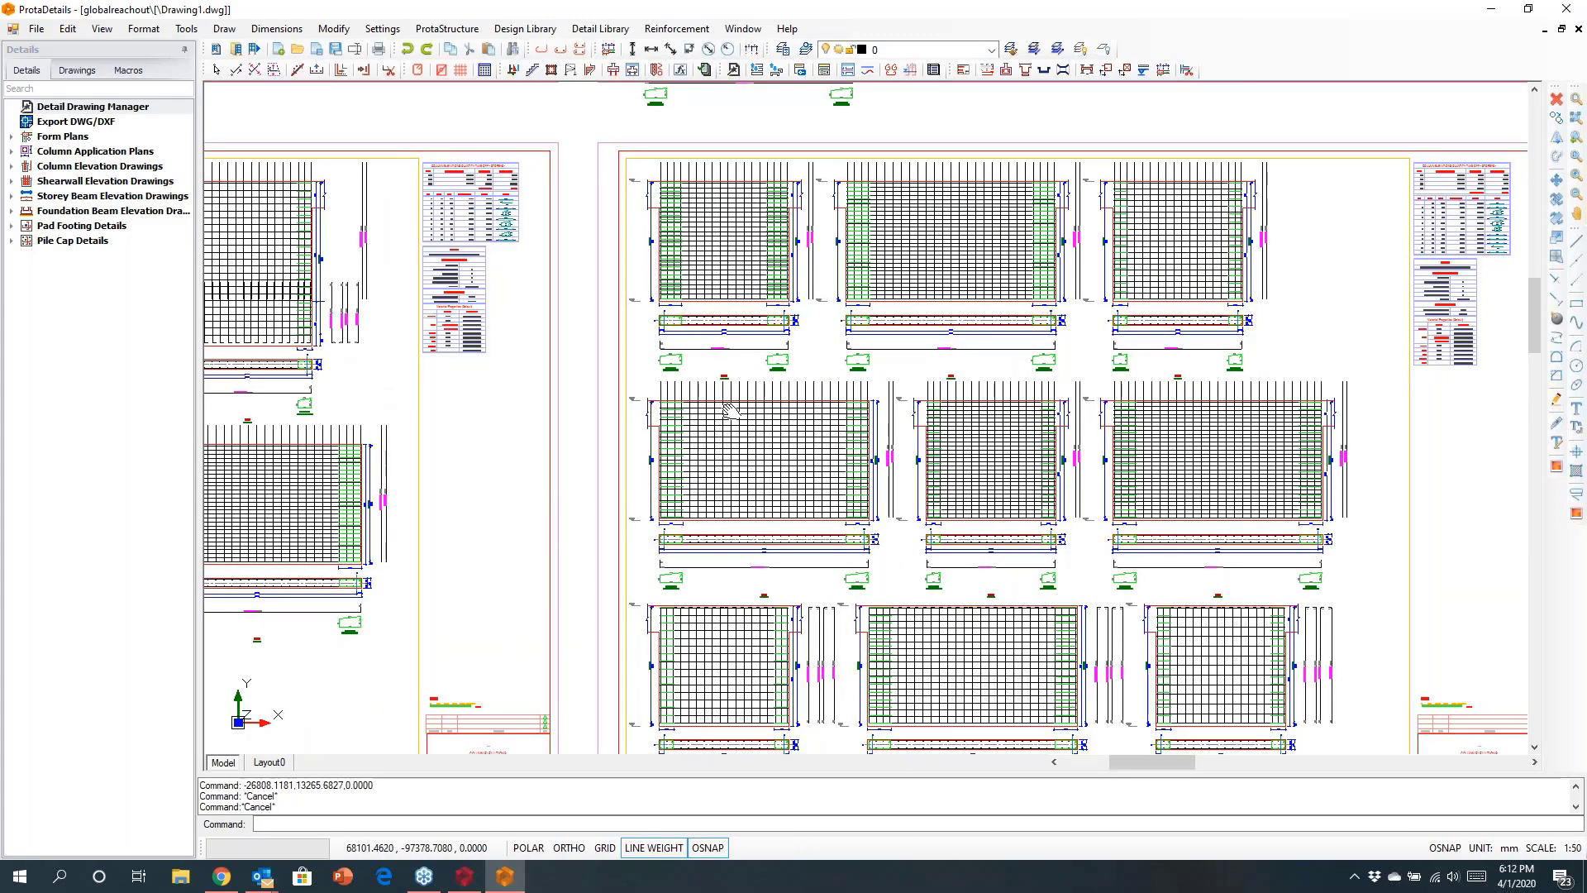
scroll(854, 541, "right", 10)
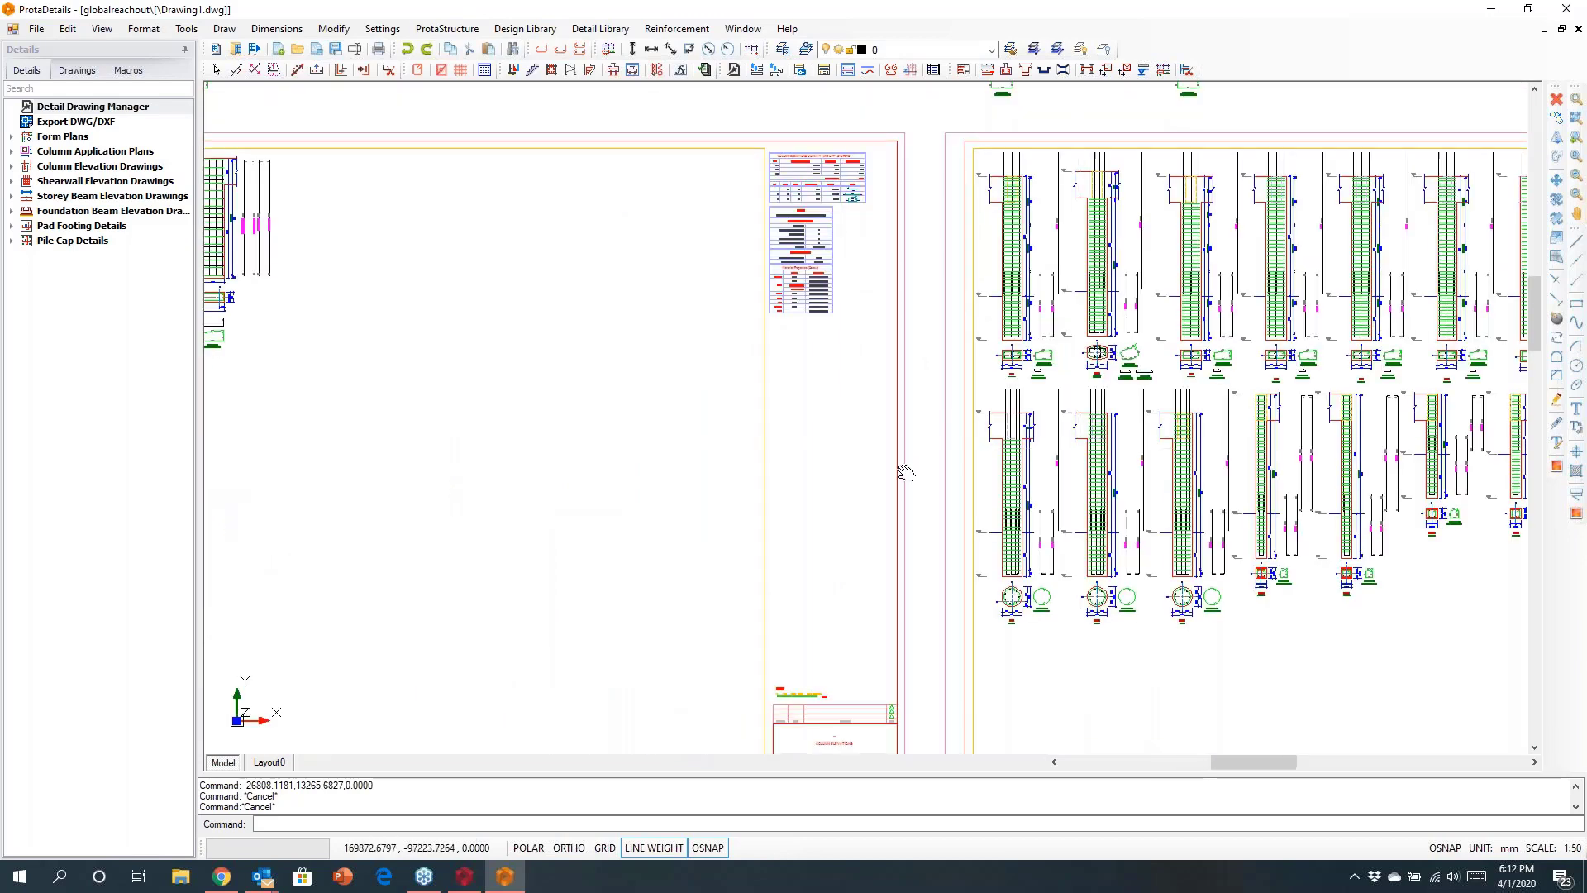
scroll(926, 239, "up", 6)
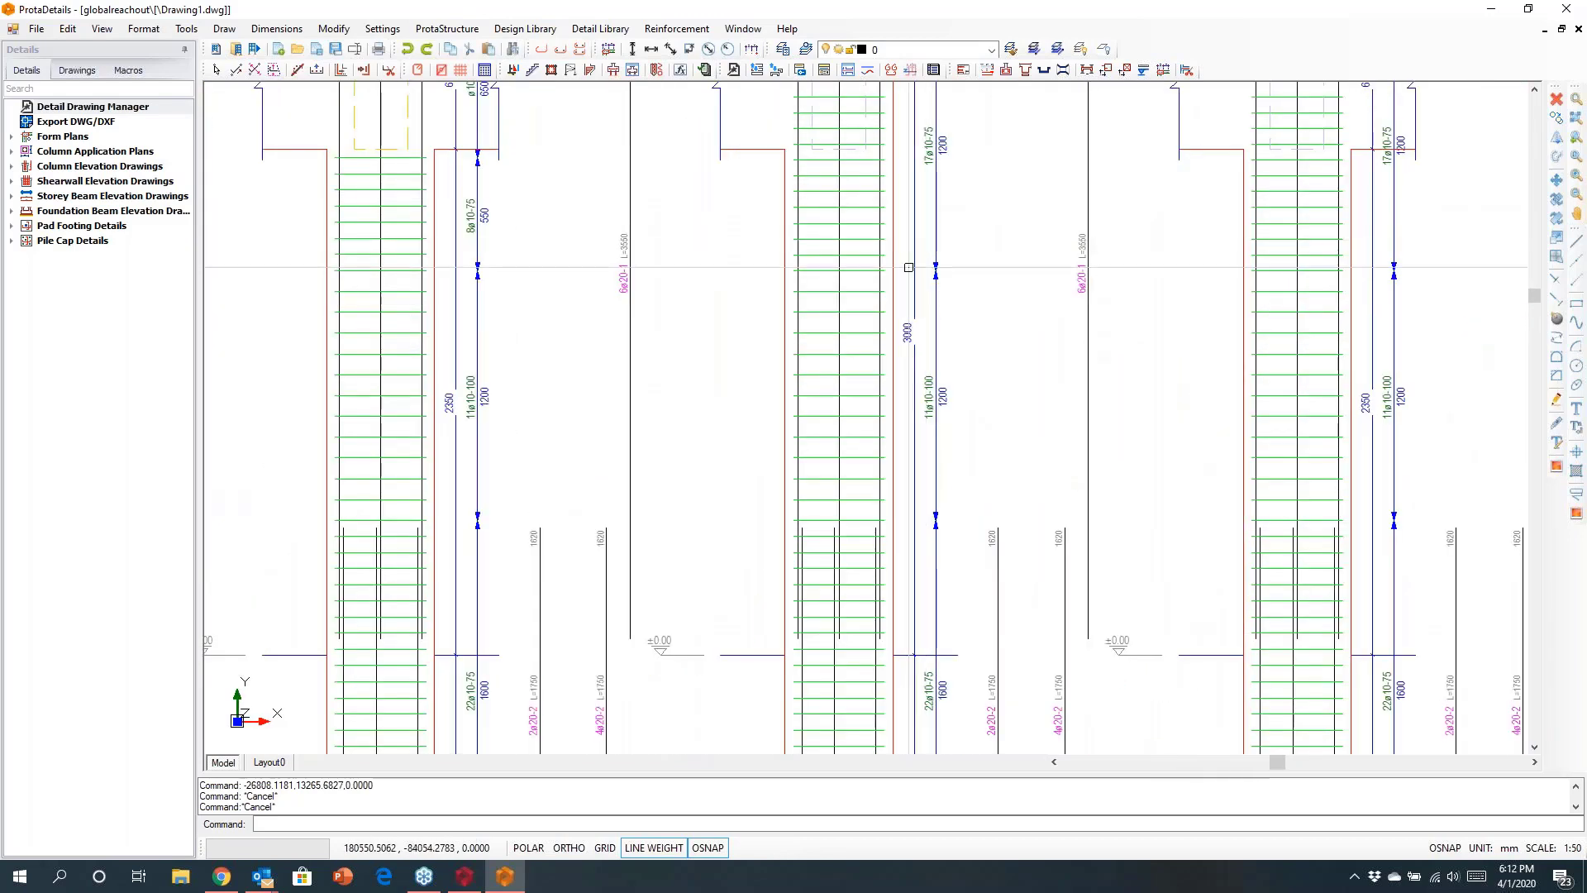
scroll(926, 240, "up", 4)
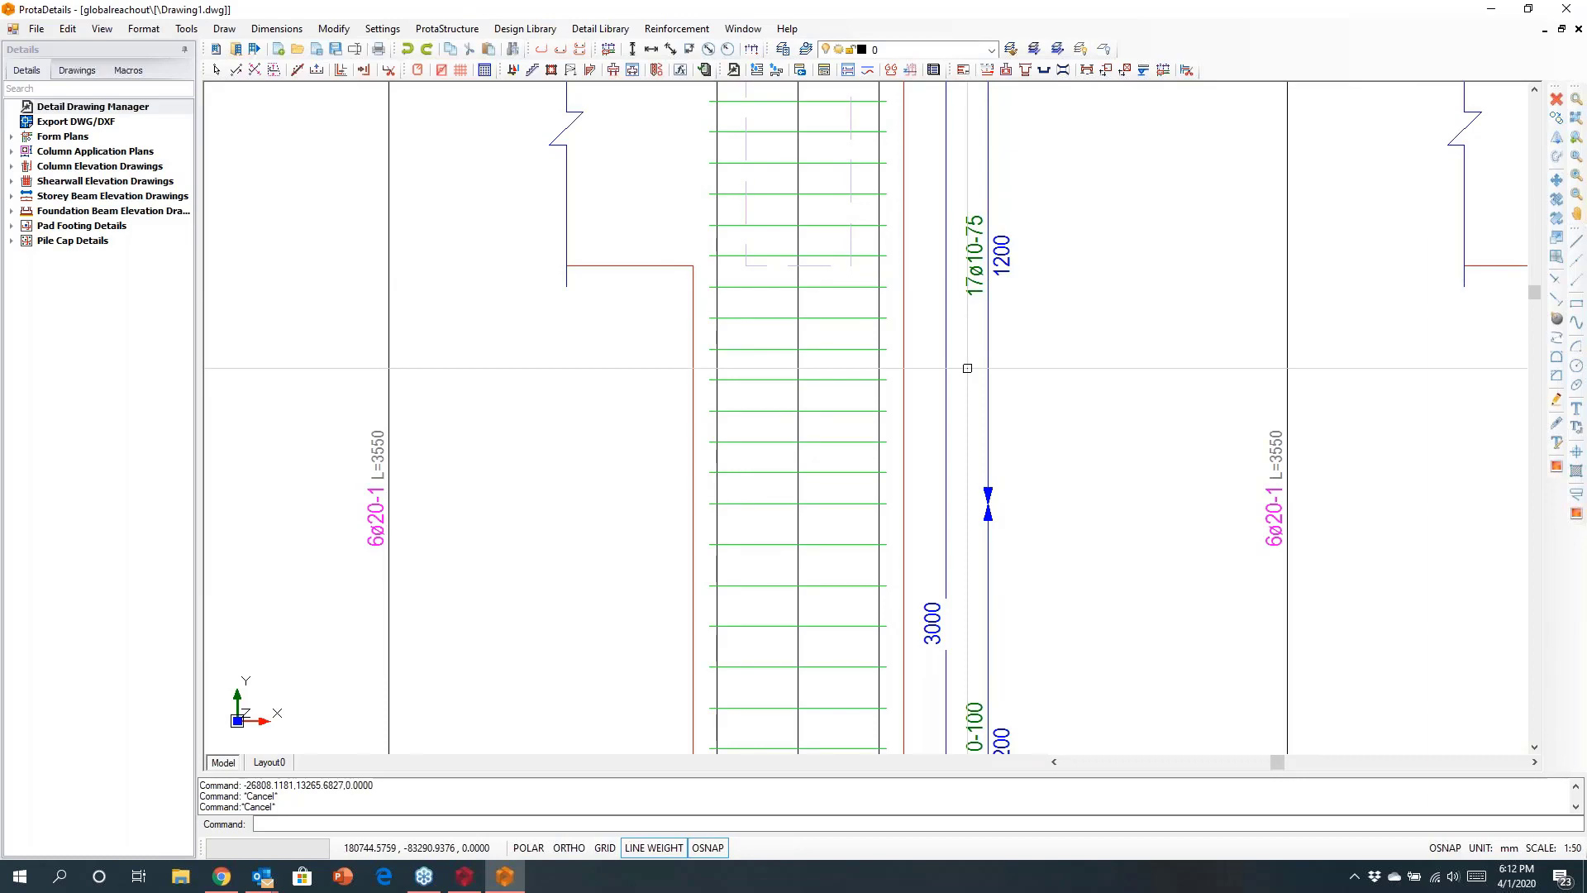
scroll(982, 463, "down", 8)
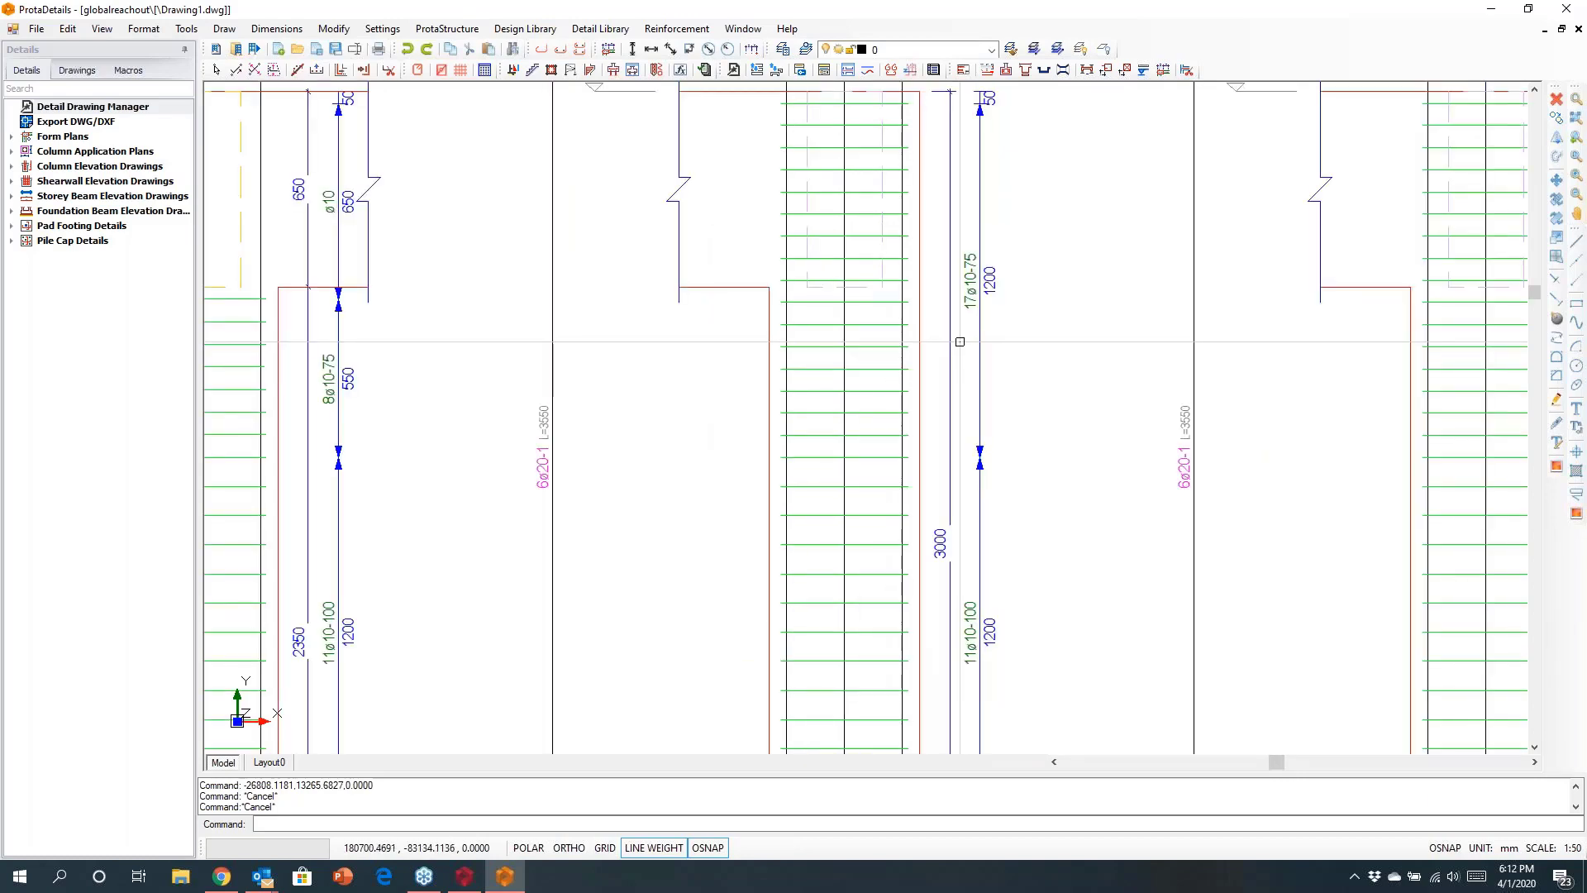
Examine the column elevation sheet, including the cross-sections and link details of columns 2C1 and 2C2.
scroll(982, 462, "down", 5)
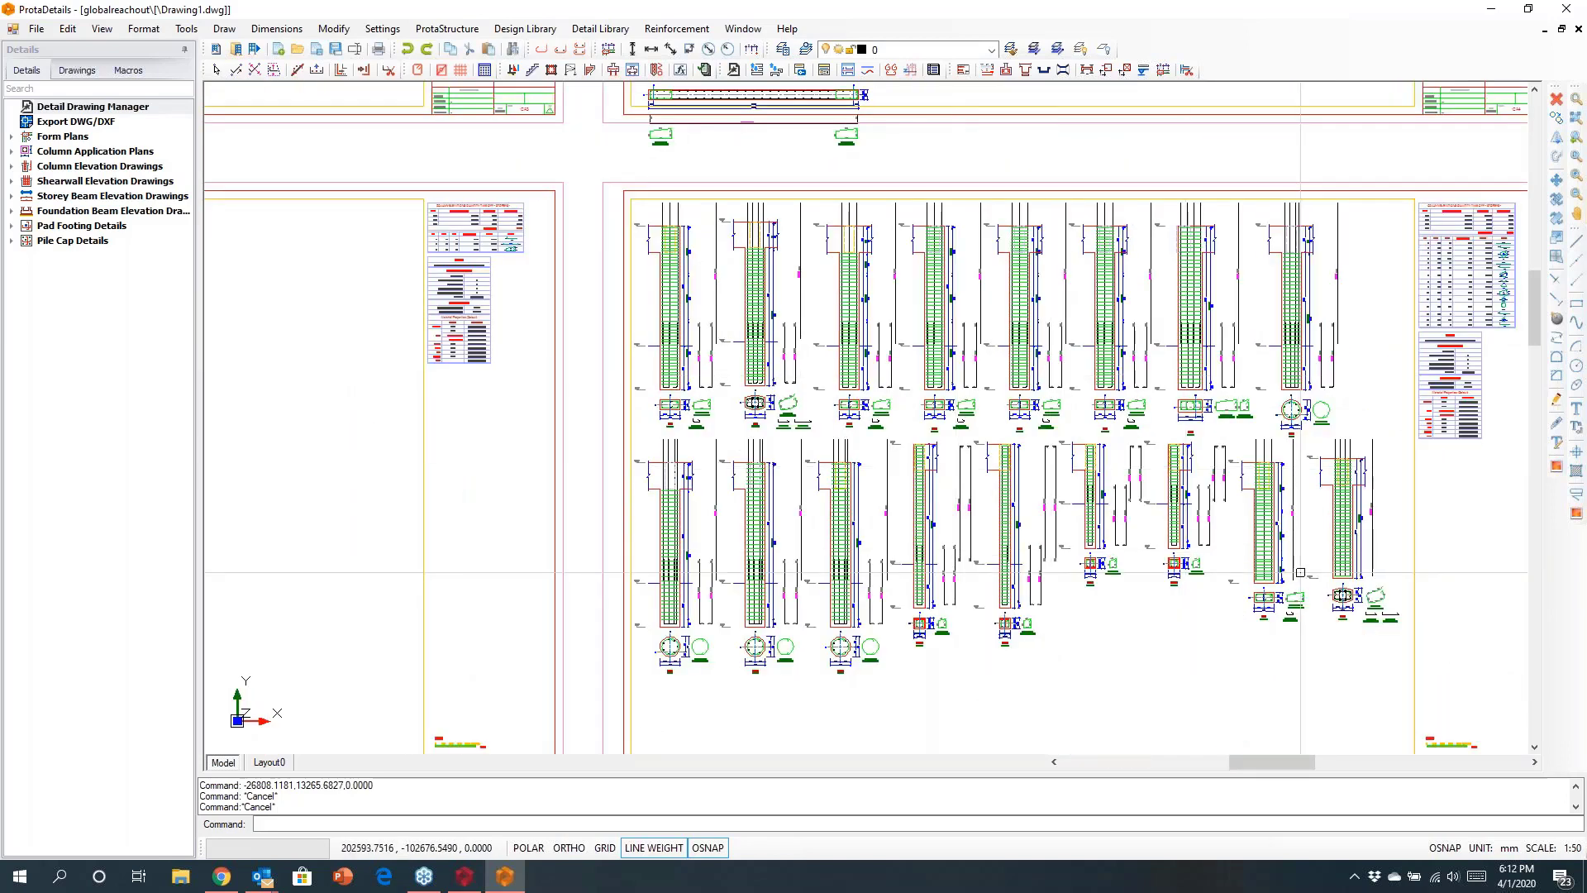
scroll(1360, 573, "up", 3)
scroll(1368, 649, "up", 6)
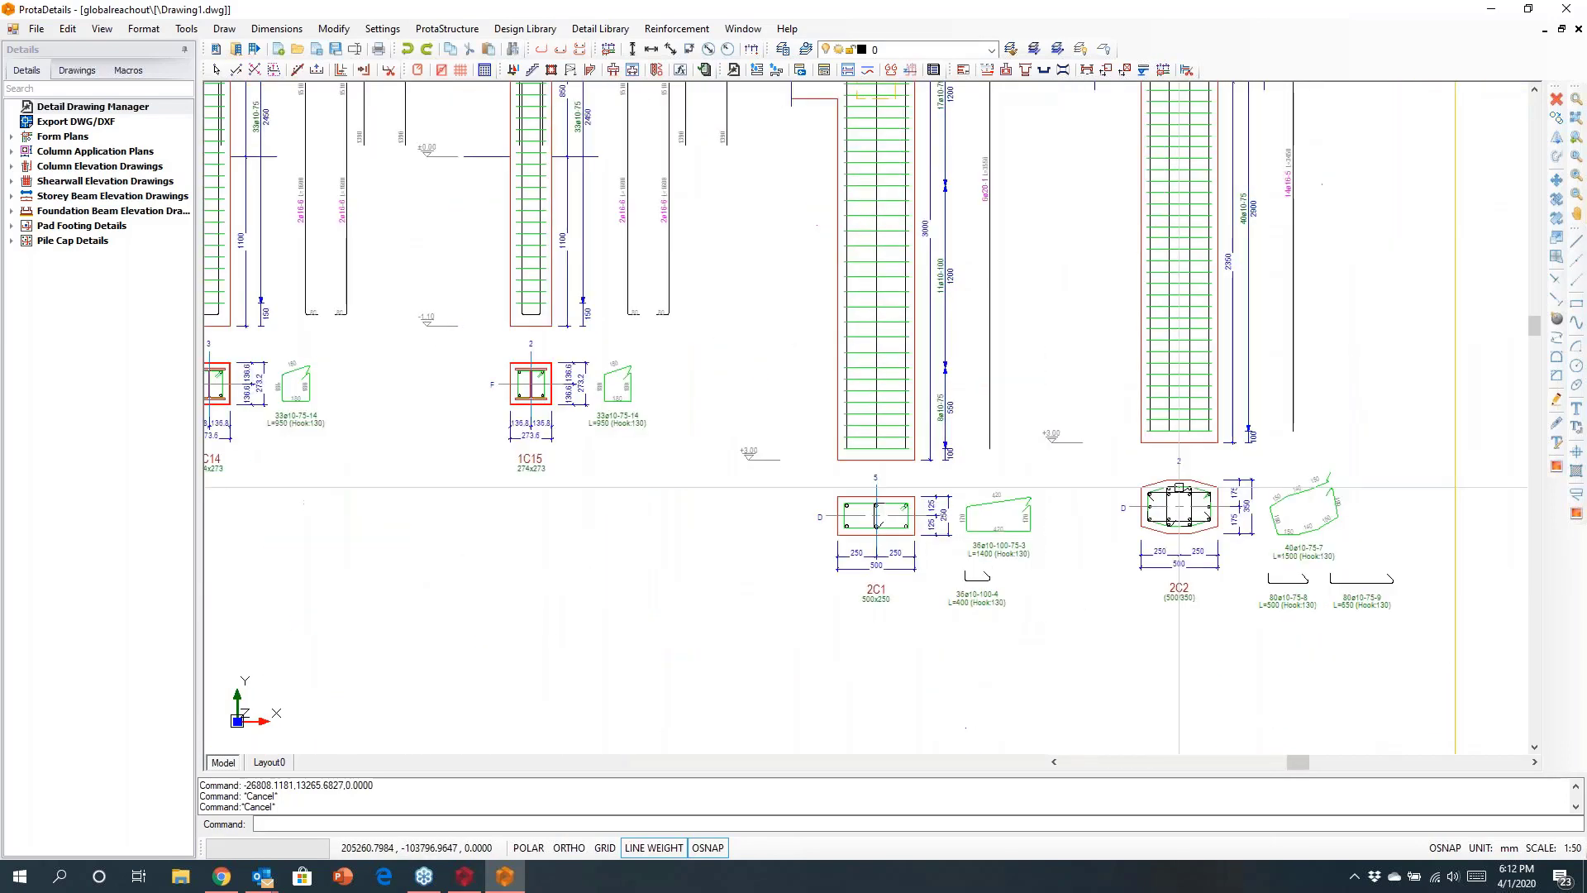
scroll(1203, 512, "down", 5)
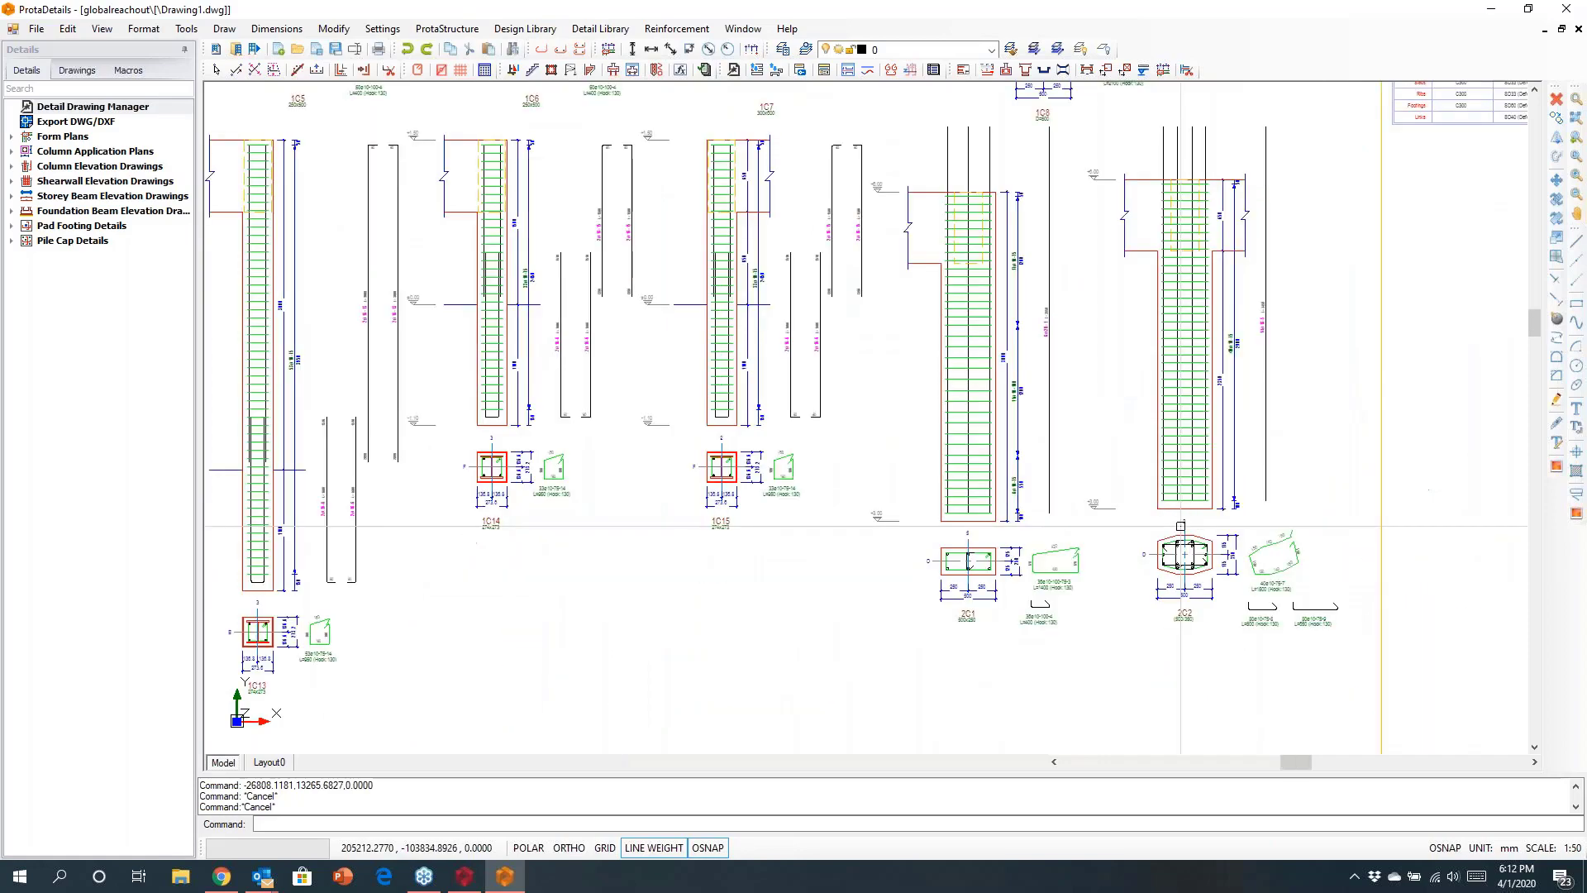
scroll(1179, 354, "up", 1)
scroll(1179, 353, "down", 5)
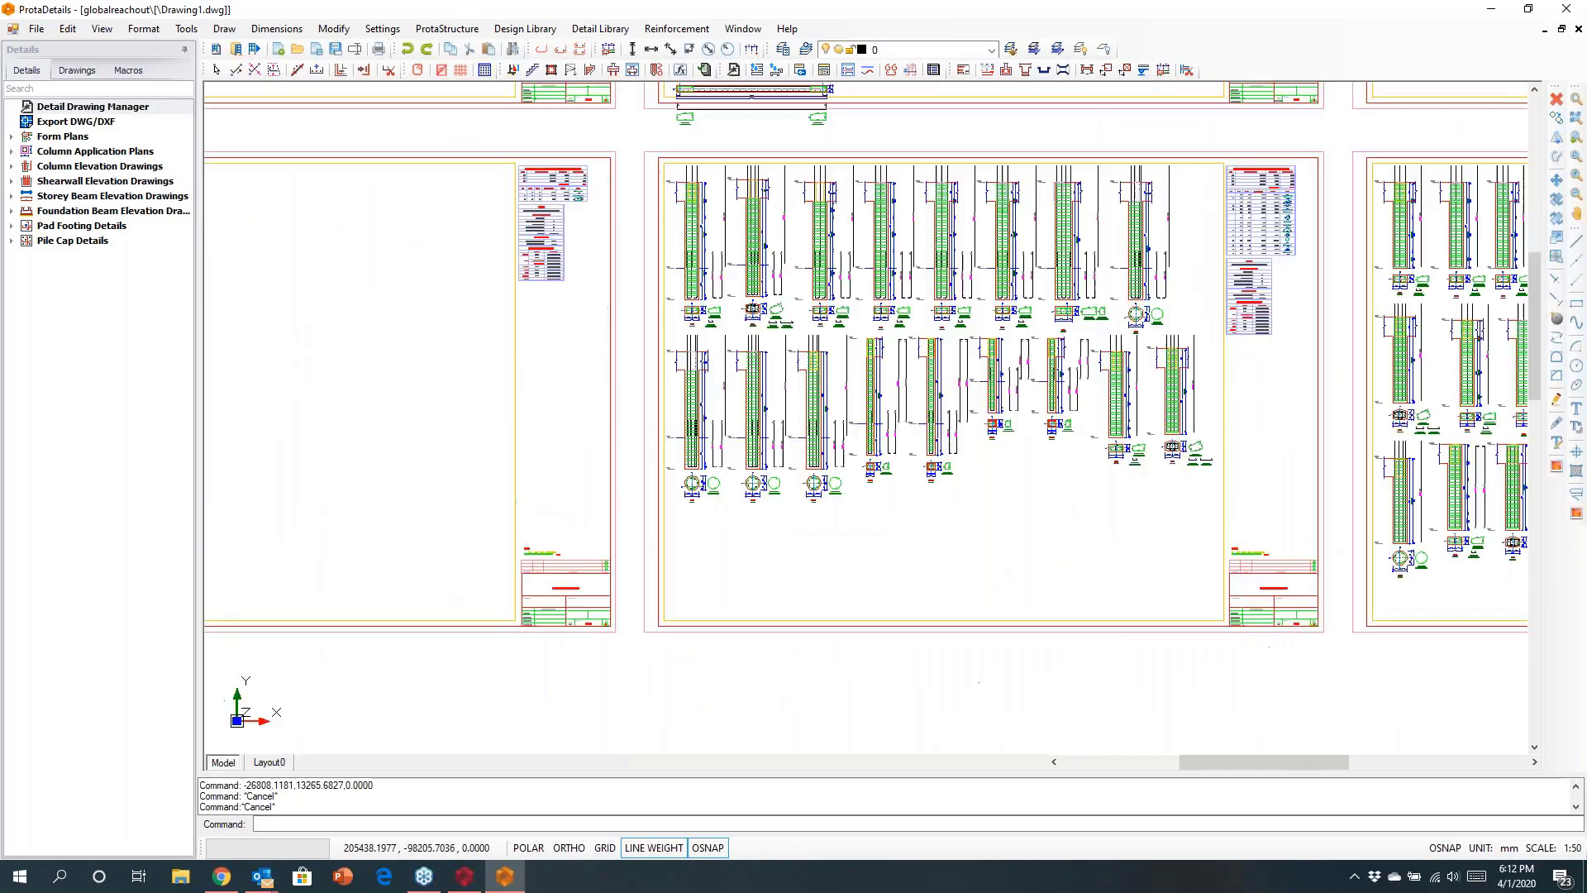
scroll(1178, 353, "up", 2)
scroll(1178, 354, "down", 1)
Examine the column section schedule, including the sizes, bars, links and column labels of the 250x500 and 300x600 sections.
middle_click_drag(339, 601, 879, 496)
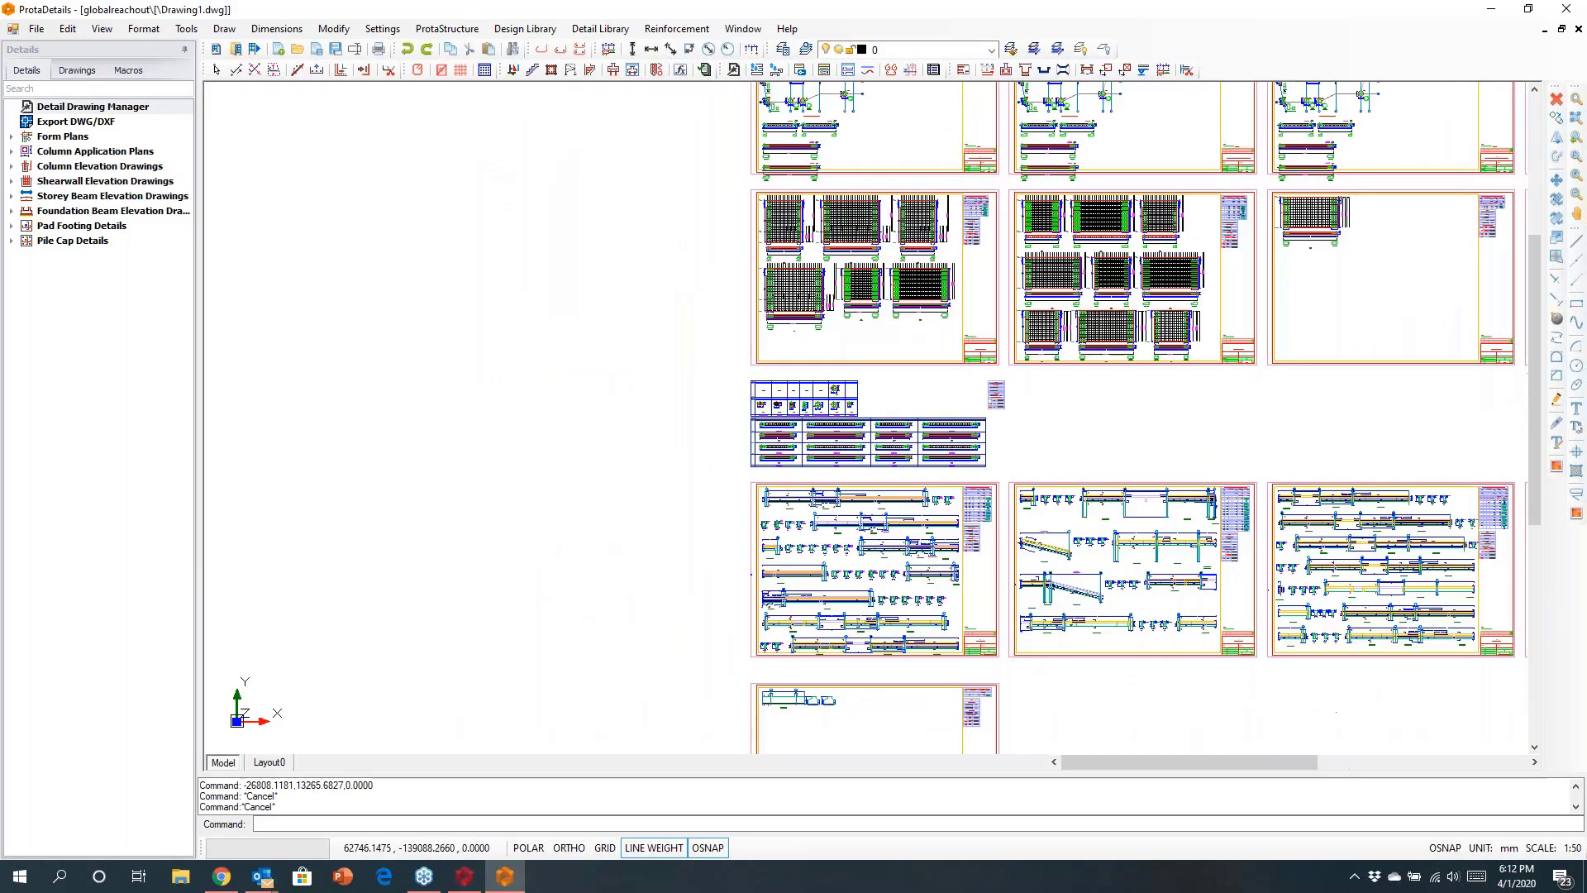
scroll(769, 438, "up", 5)
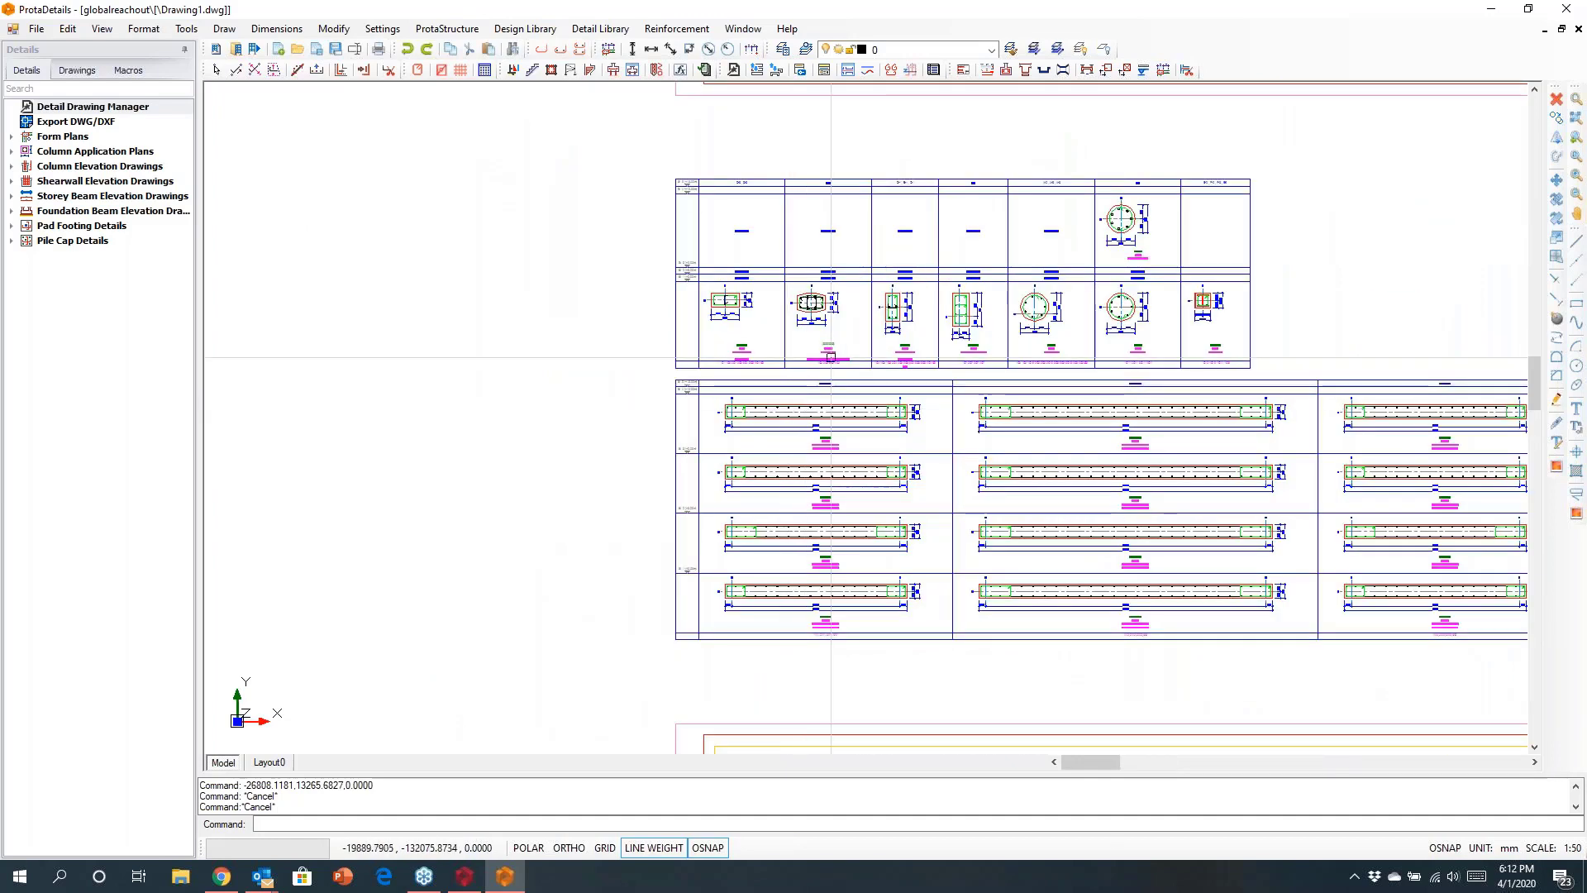
scroll(917, 298, "up", 6)
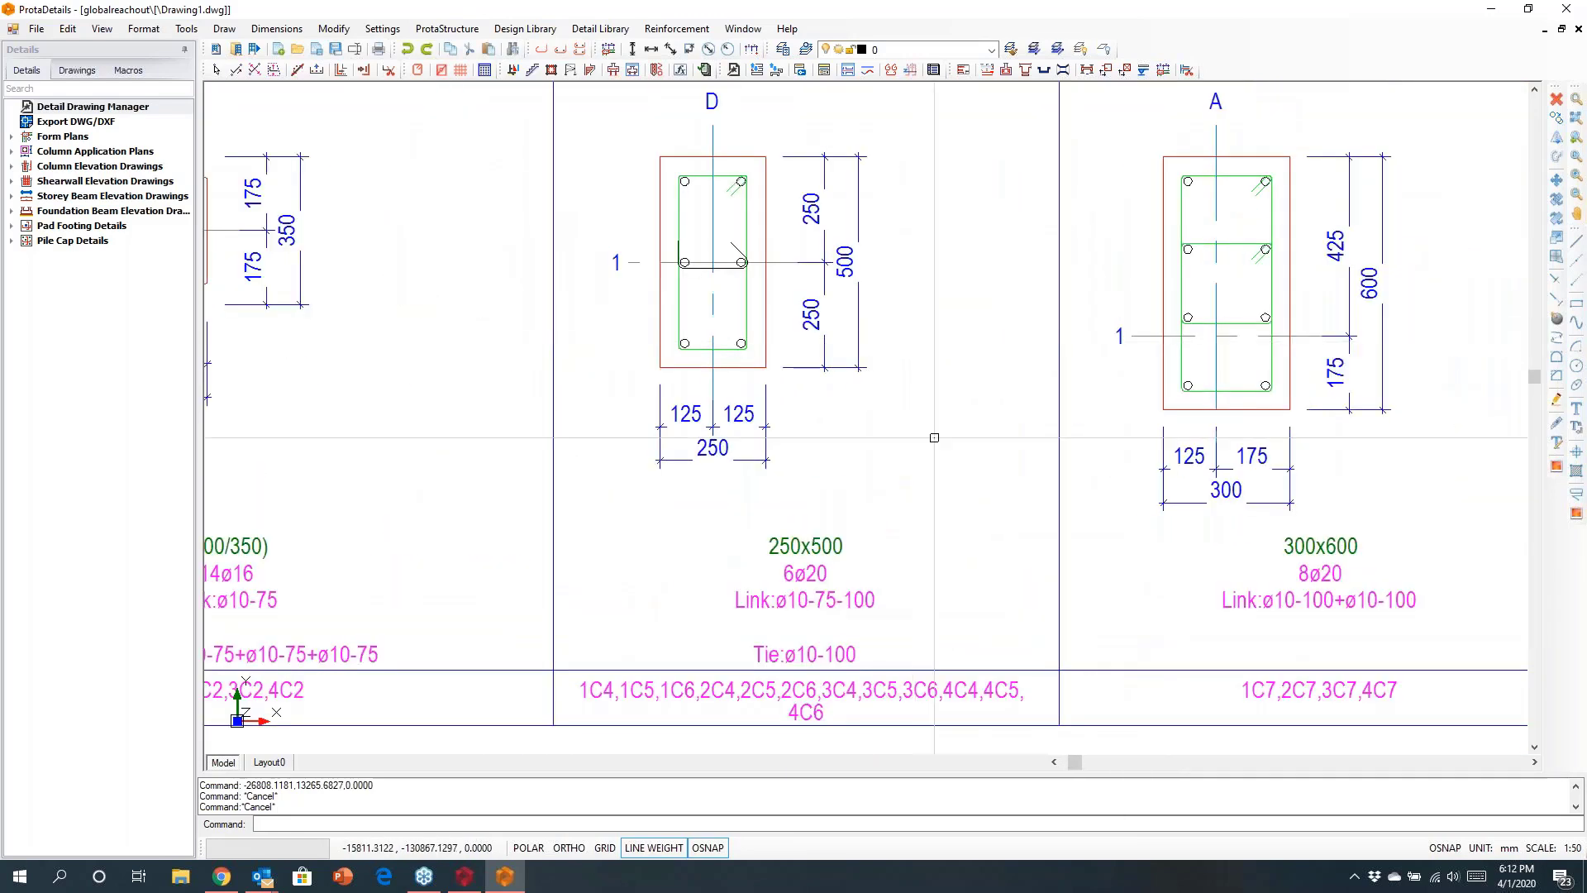
middle_click_drag(902, 473, 710, 484)
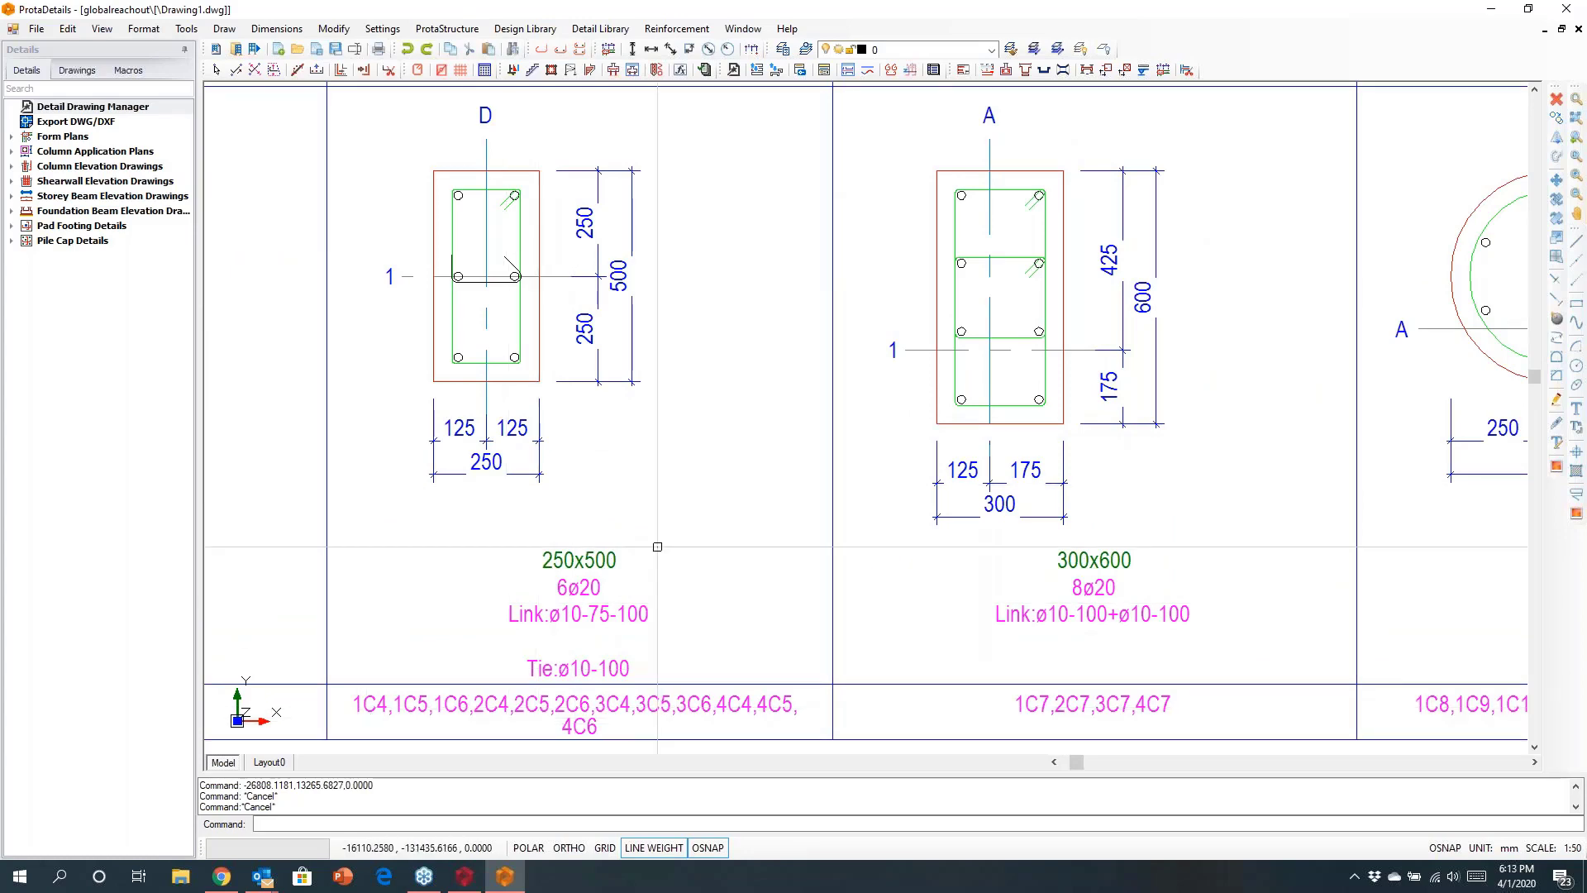
scroll(660, 504, "down", 2)
scroll(660, 504, "down", 4)
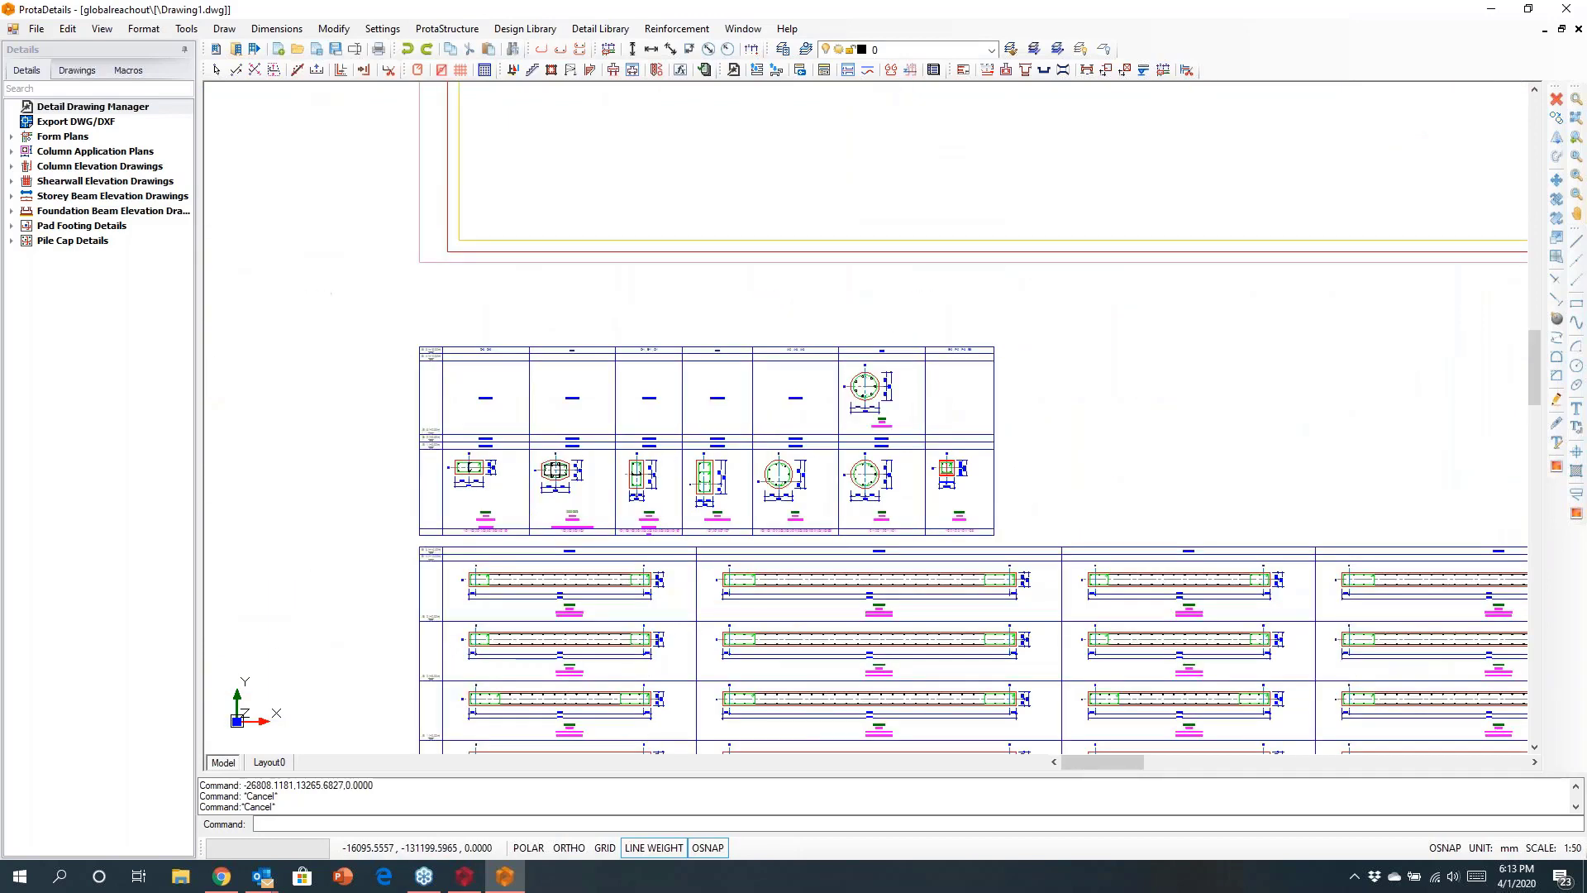
Examine the elevation of beam 1B7 (350x650), including its longitudinal bar labels, link zones and section marks.
middle_click_drag(748, 621, 640, 428)
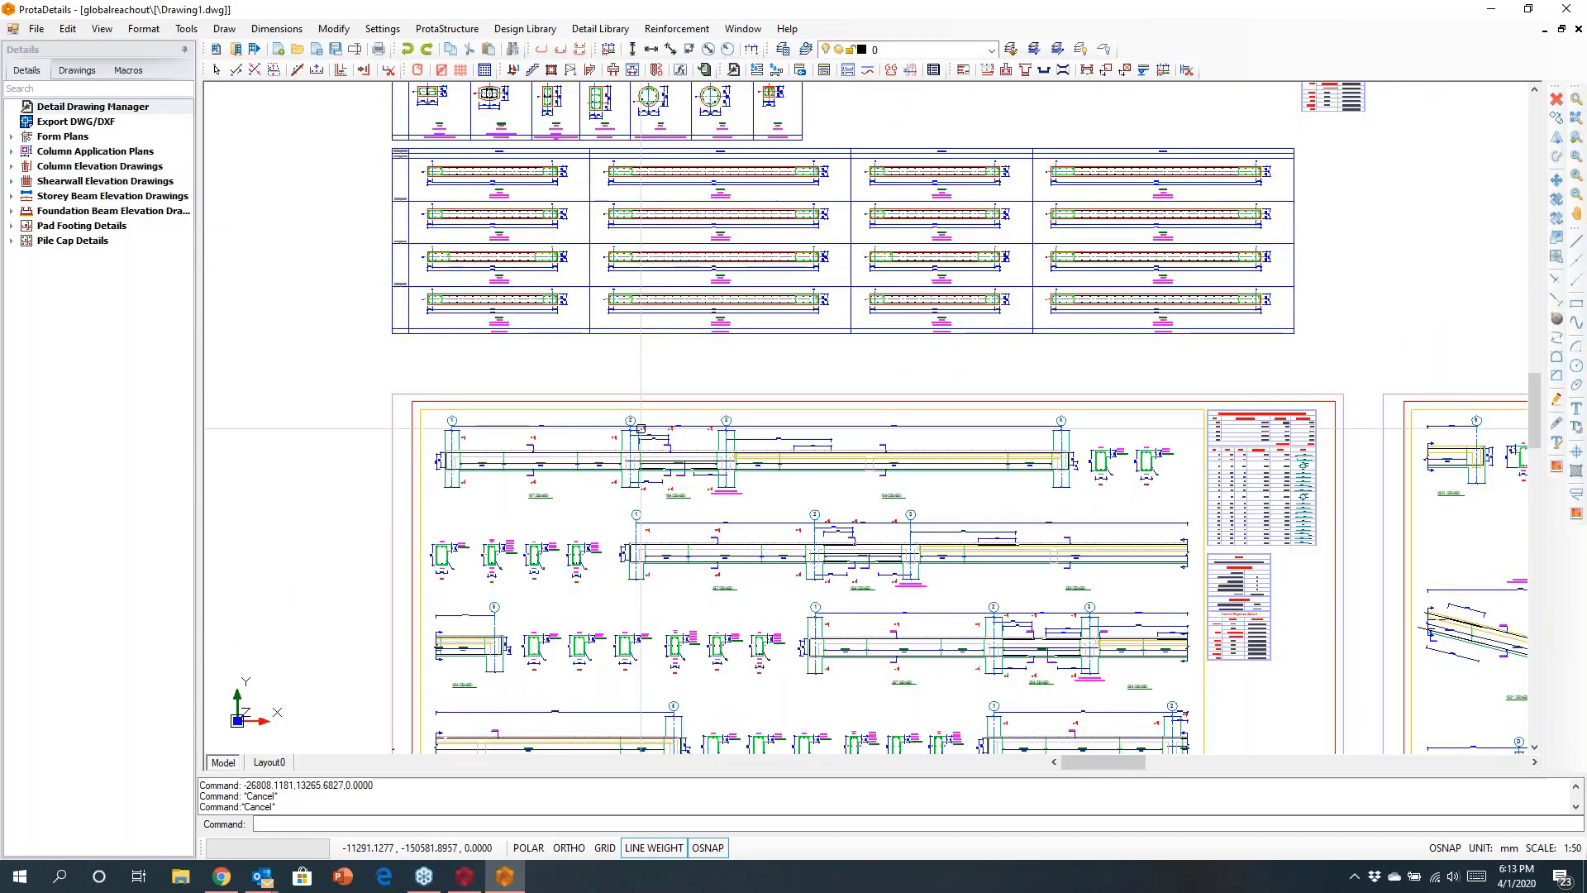
scroll(464, 473, "up", 3)
scroll(464, 476, "up", 4)
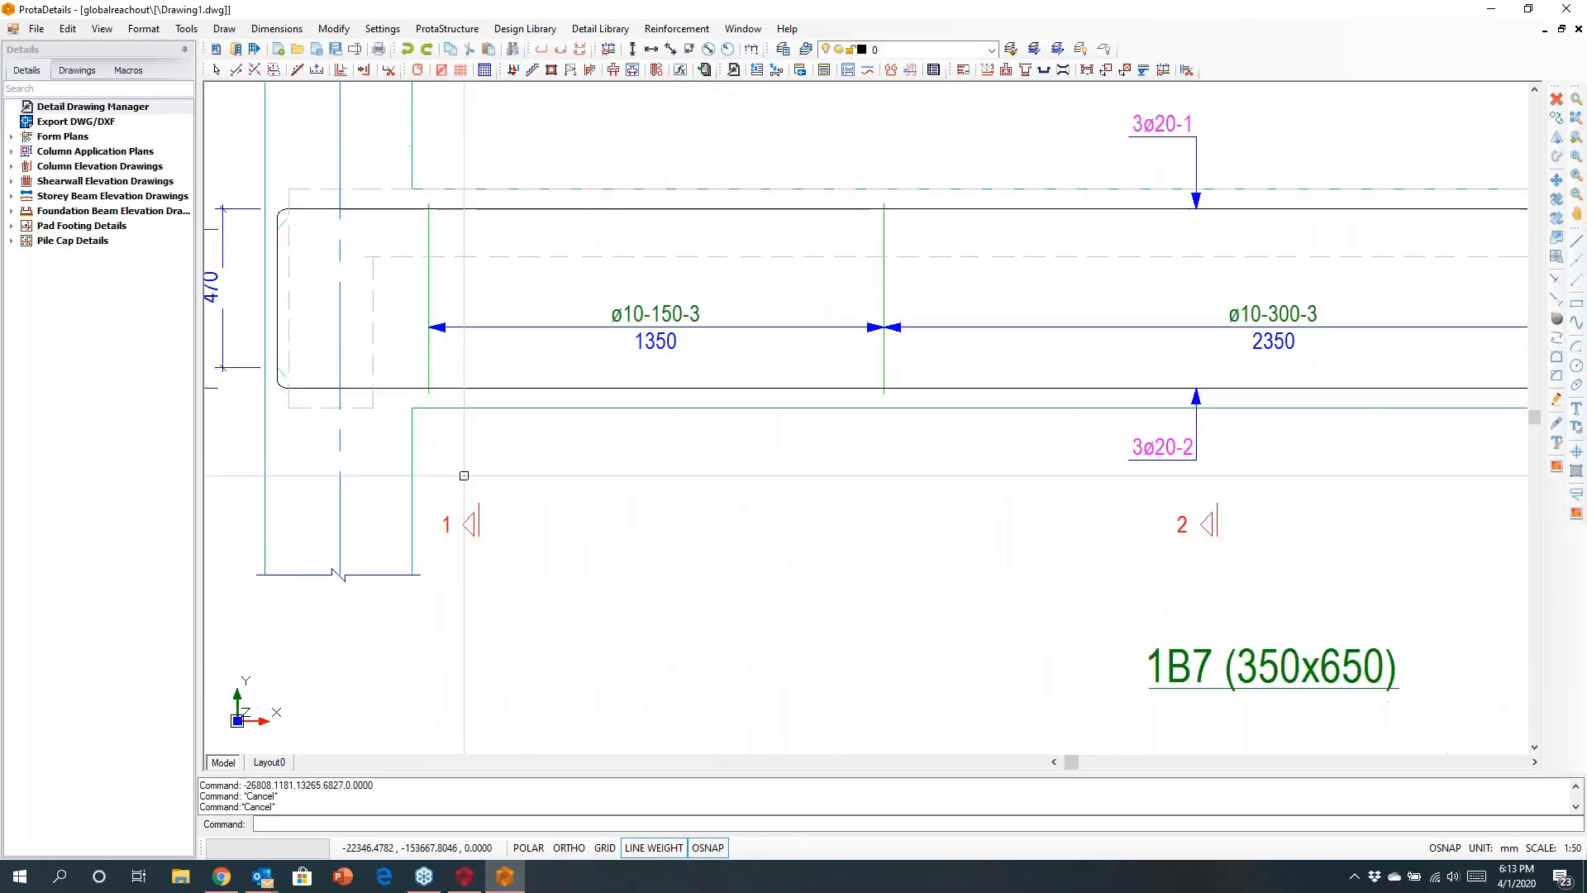
scroll(463, 475, "down", 2)
middle_click_drag(945, 486, 788, 463)
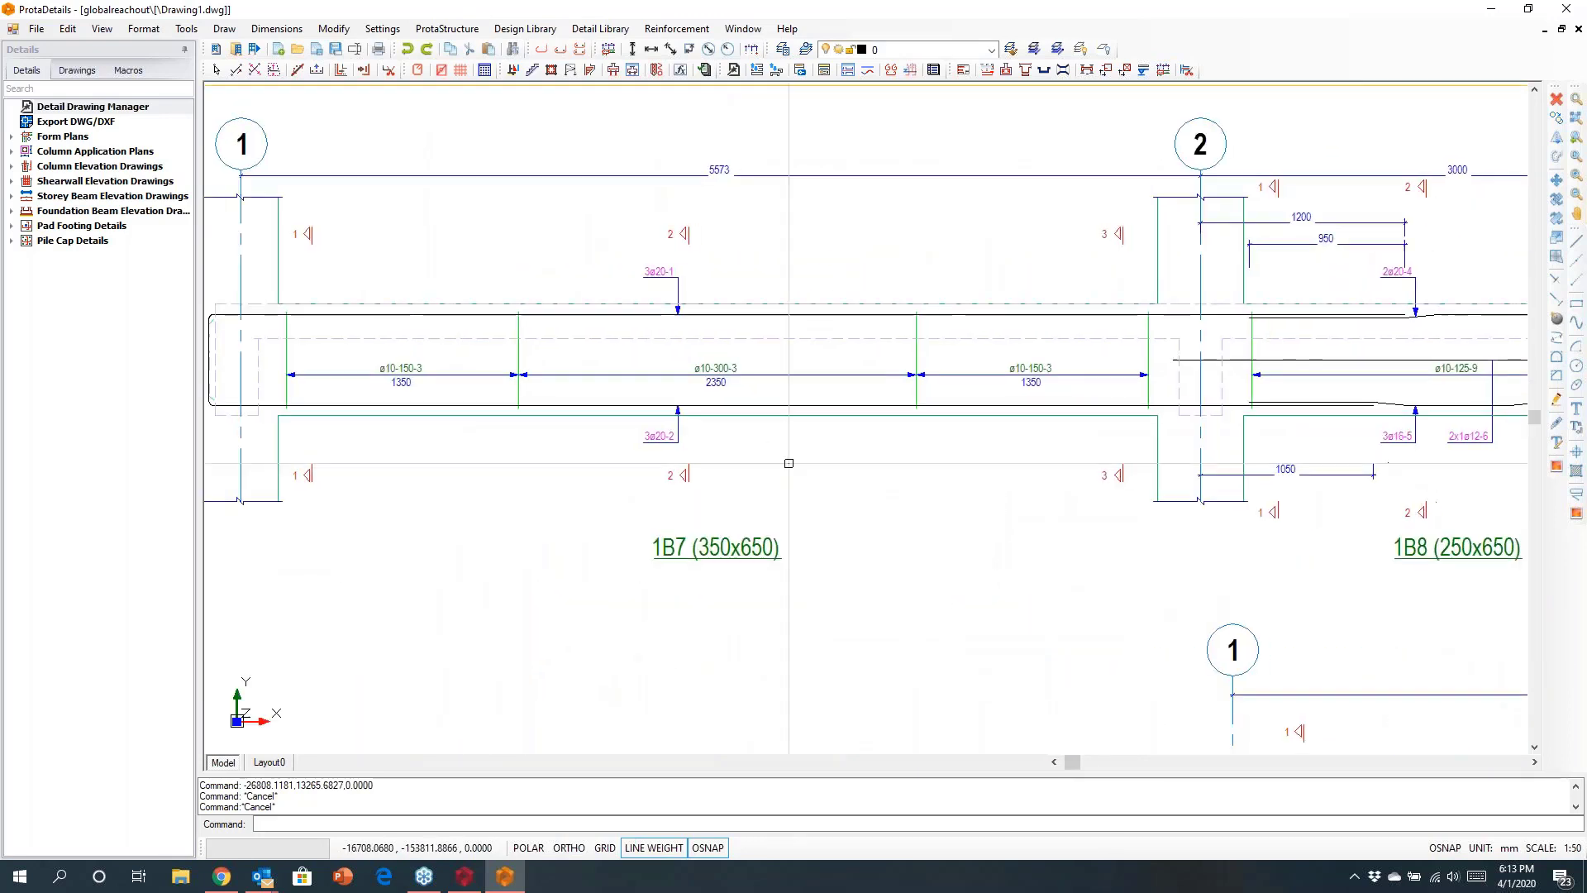
scroll(420, 317, "up", 1)
middle_click_drag(455, 392, 688, 395)
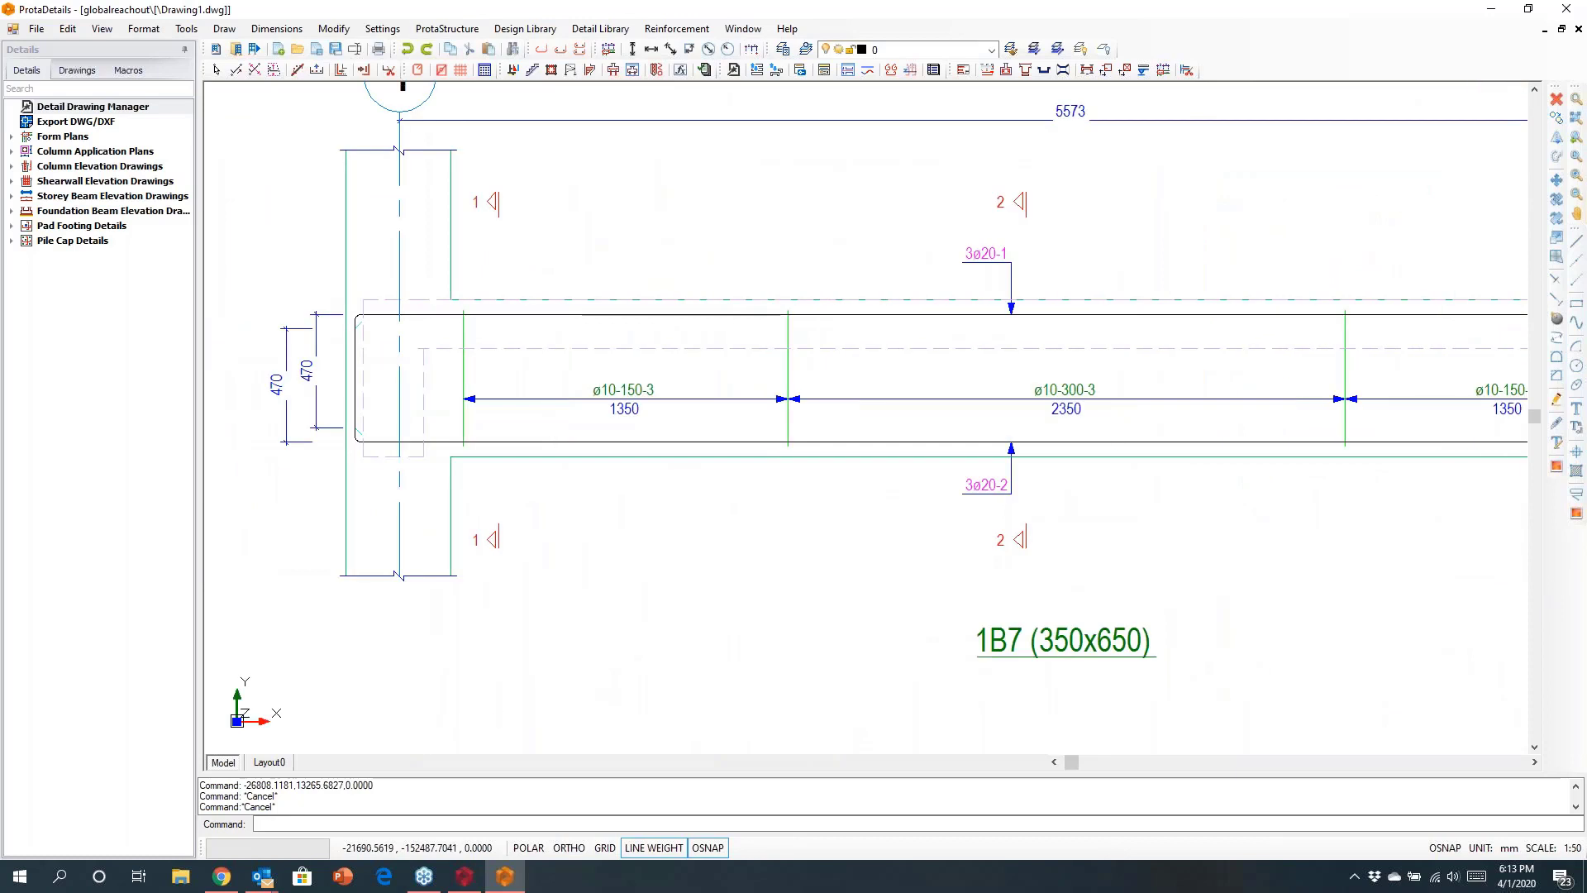
scroll(566, 364, "up", 1)
middle_click_drag(1044, 389, 451, 358)
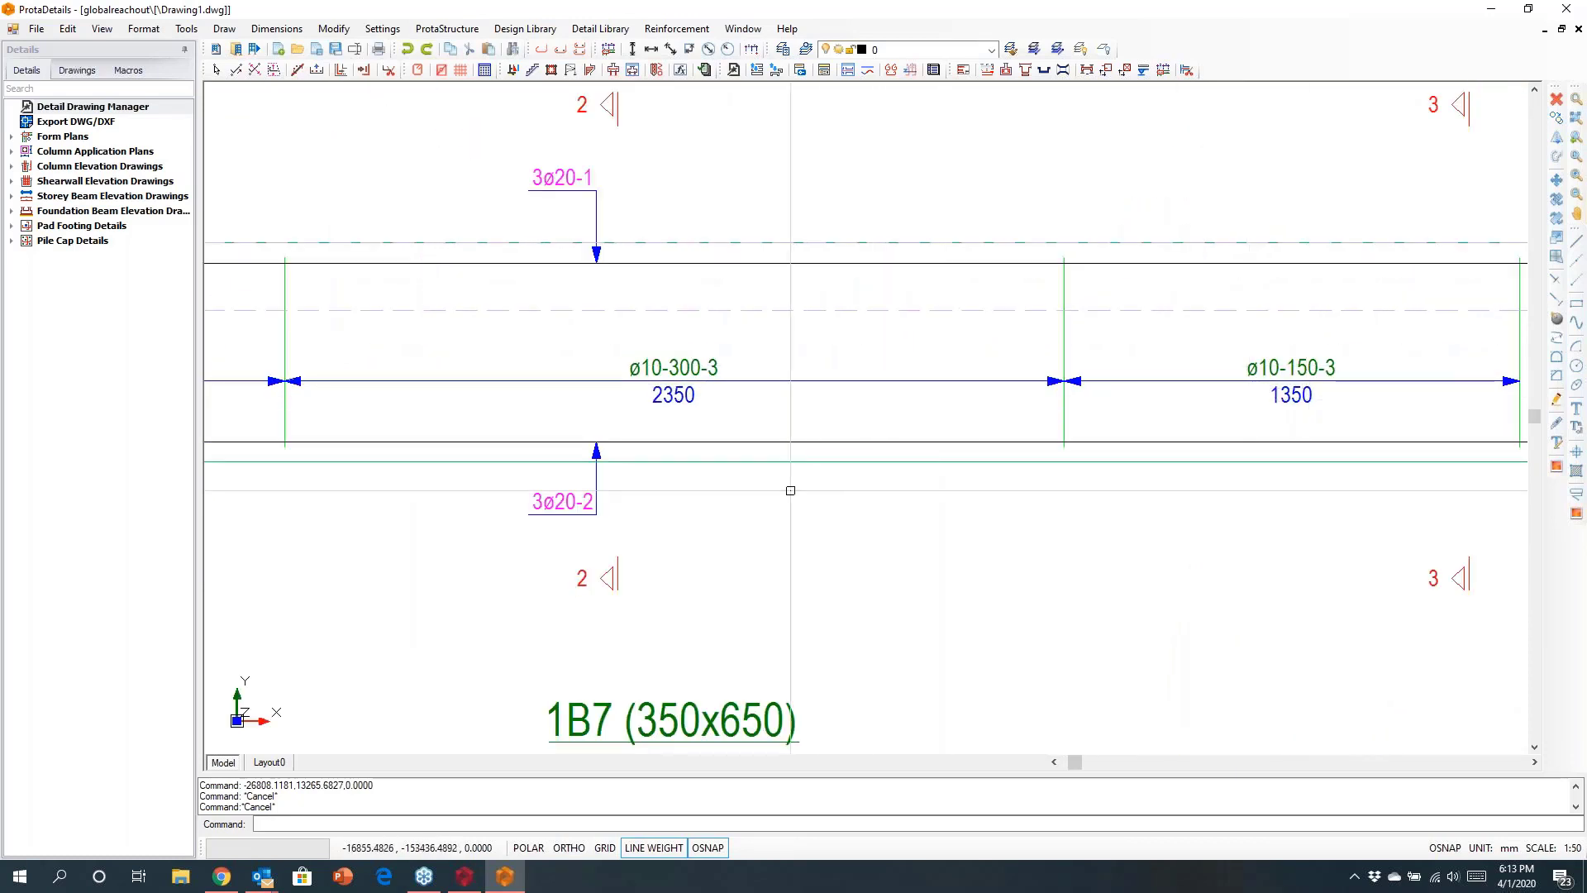
scroll(790, 490, "down", 2)
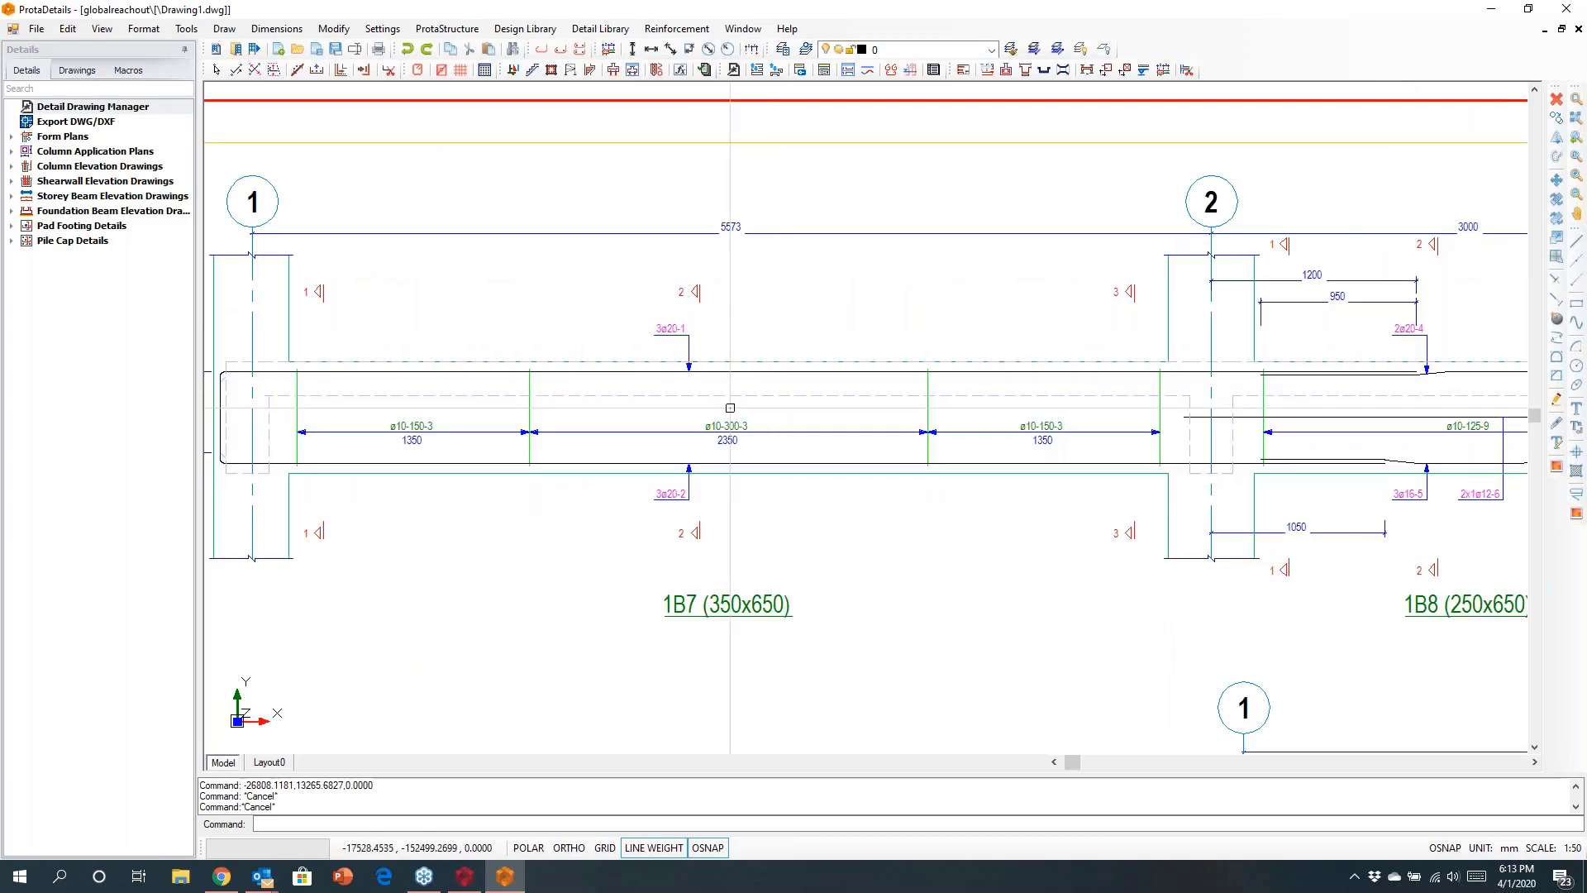
scroll(673, 354, "up", 2)
scroll(658, 330, "up", 1)
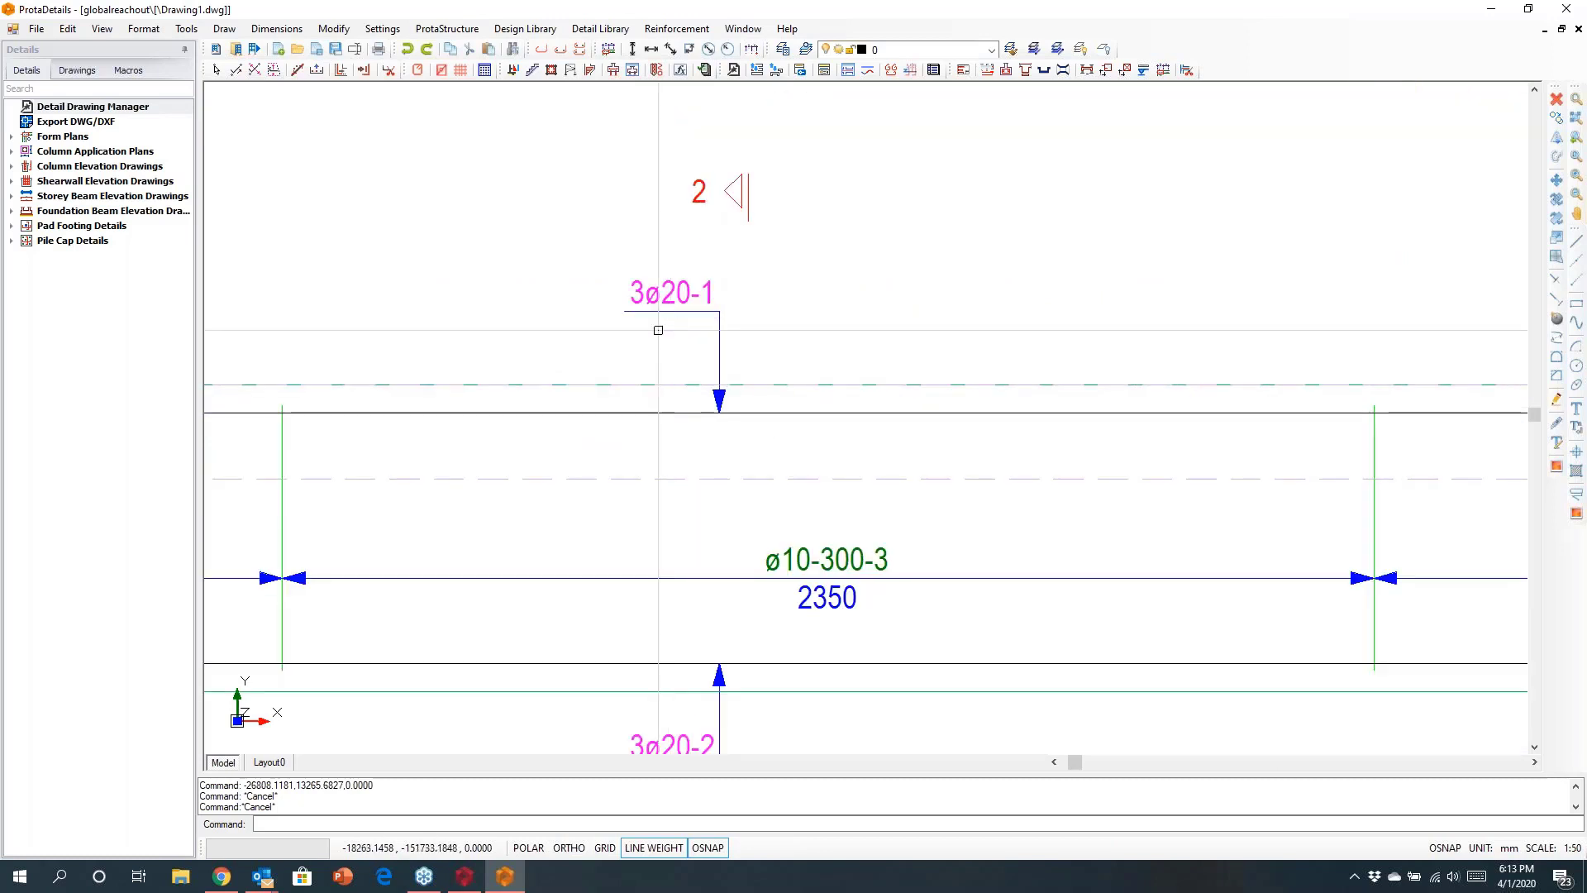
scroll(658, 330, "down", 2)
Examine the reinforcement of the adjoining beams 1B8 and 1B9 on the same beam elevation.
middle_click_drag(1169, 383, 461, 392)
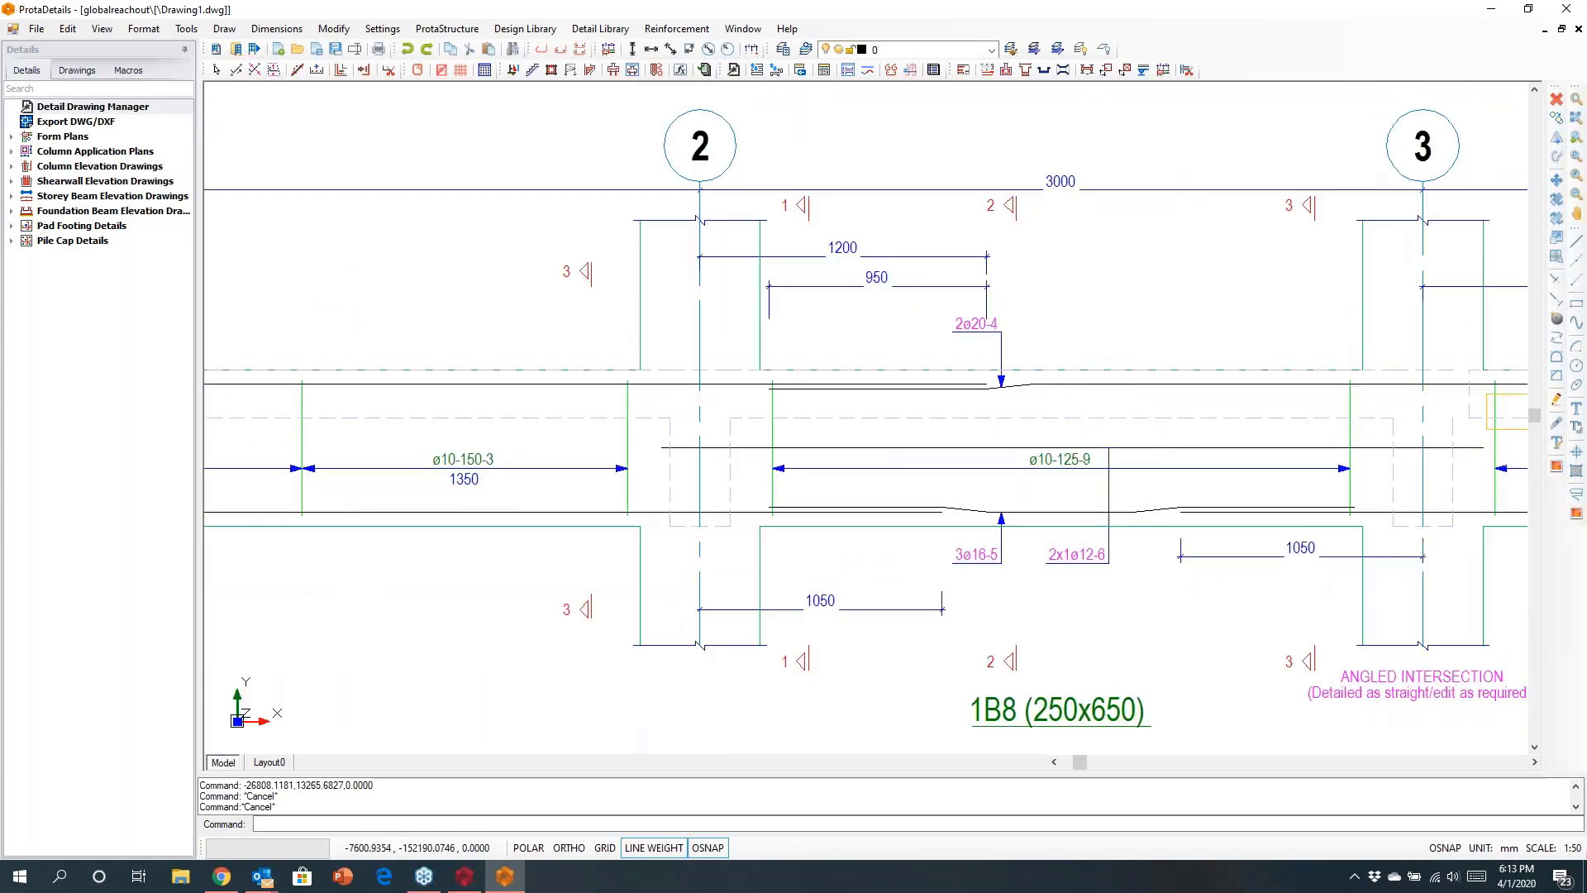
middle_click_drag(927, 386, 316, 357)
middle_click_drag(857, 350, 157, 331)
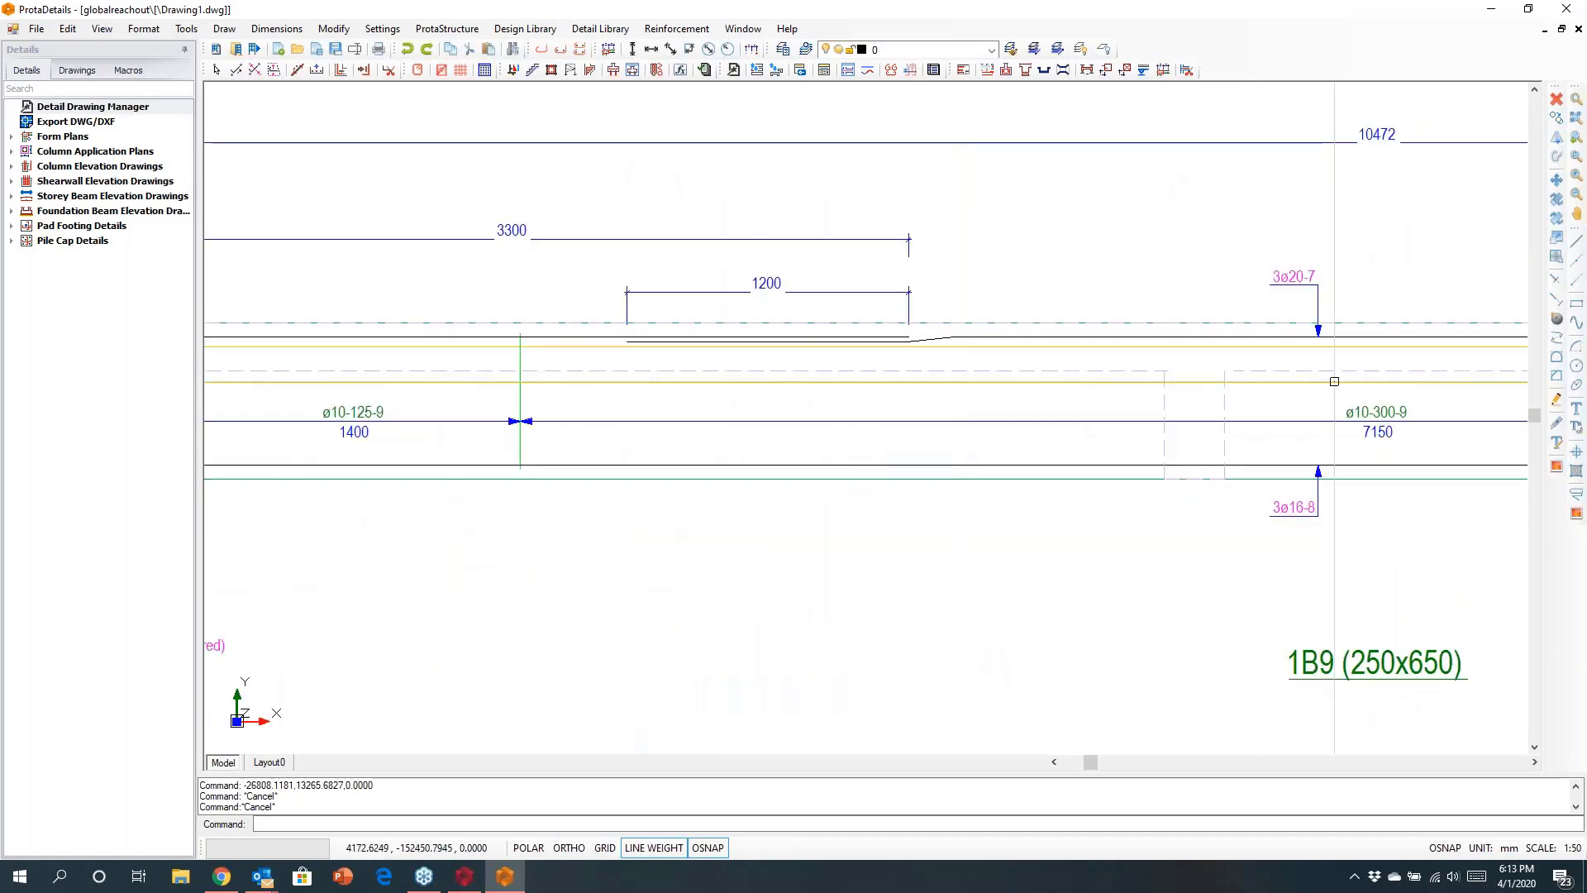
middle_click_drag(1334, 381, 910, 372)
scroll(875, 368, "down", 3)
middle_click_drag(1201, 395, 958, 384)
scroll(666, 303, "up", 5)
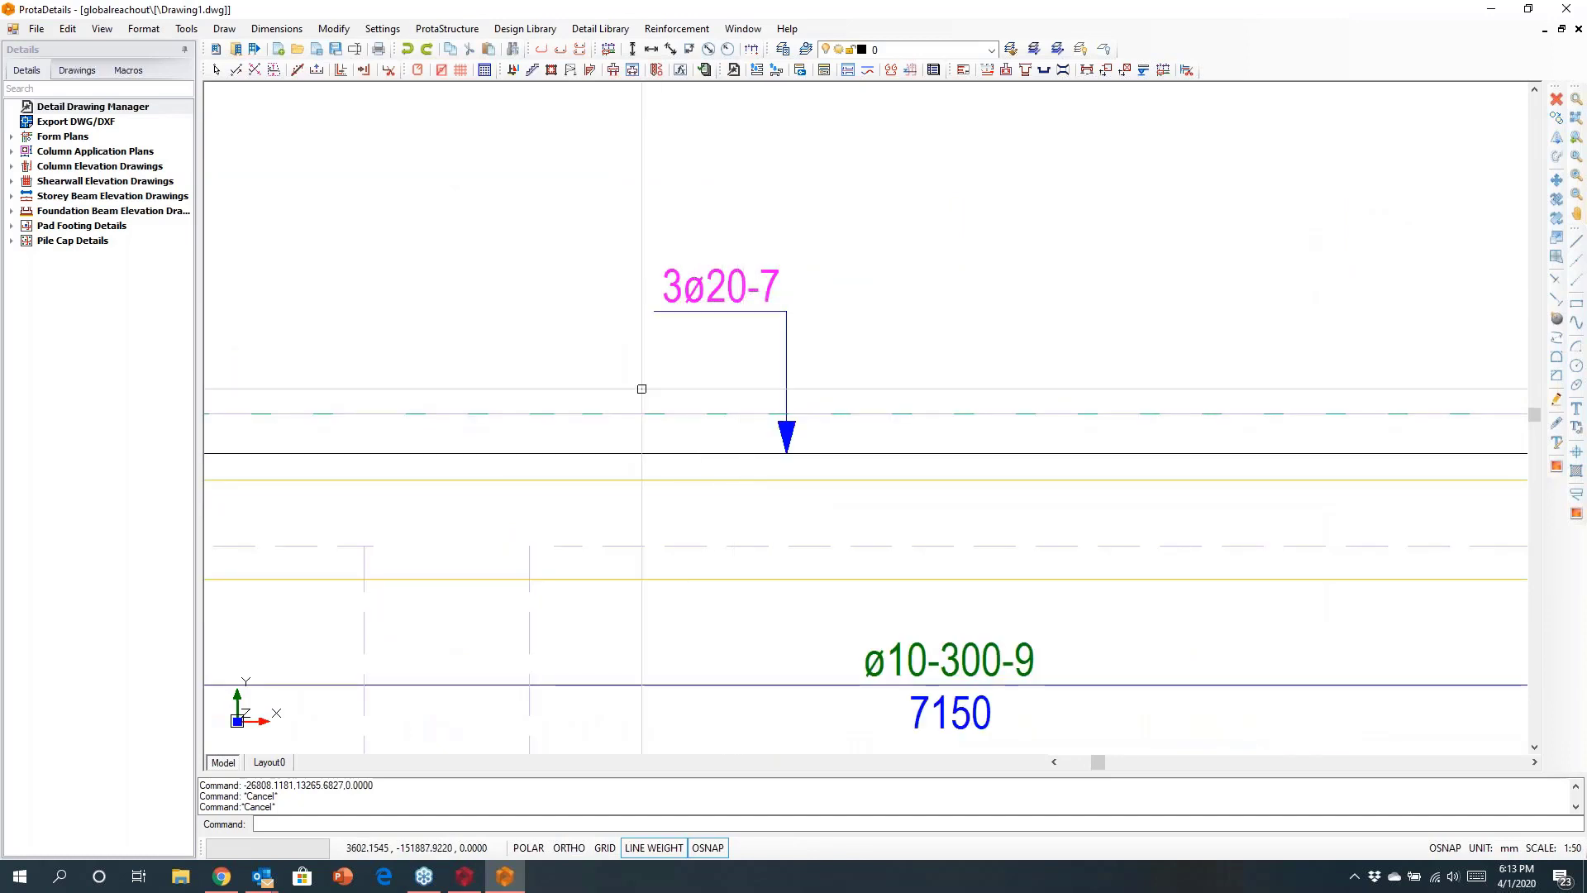
scroll(641, 388, "down", 5)
Examine the beam elevations quantity take-off table, including the bar lengths, bar shapes and total steel weight.
mouse_move(1009, 488)
middle_mouse_down()
mouse_move(507, 420)
mouse_move(237, 414)
middle_mouse_up()
scroll(1012, 423, "up", 4)
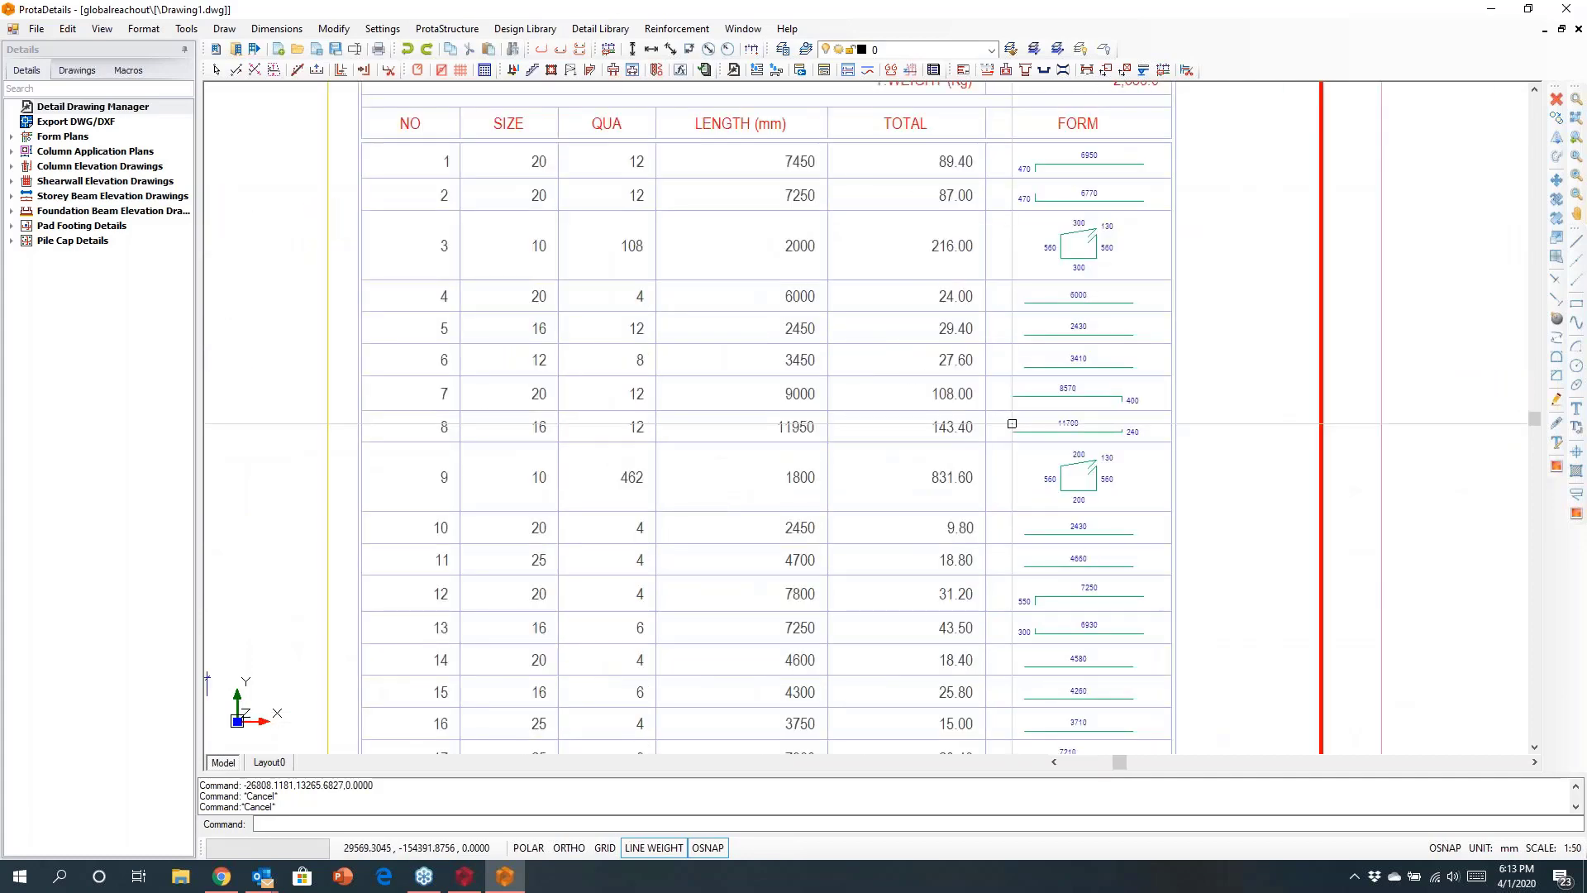
scroll(427, 422, "up", 2)
scroll(546, 392, "up", 2)
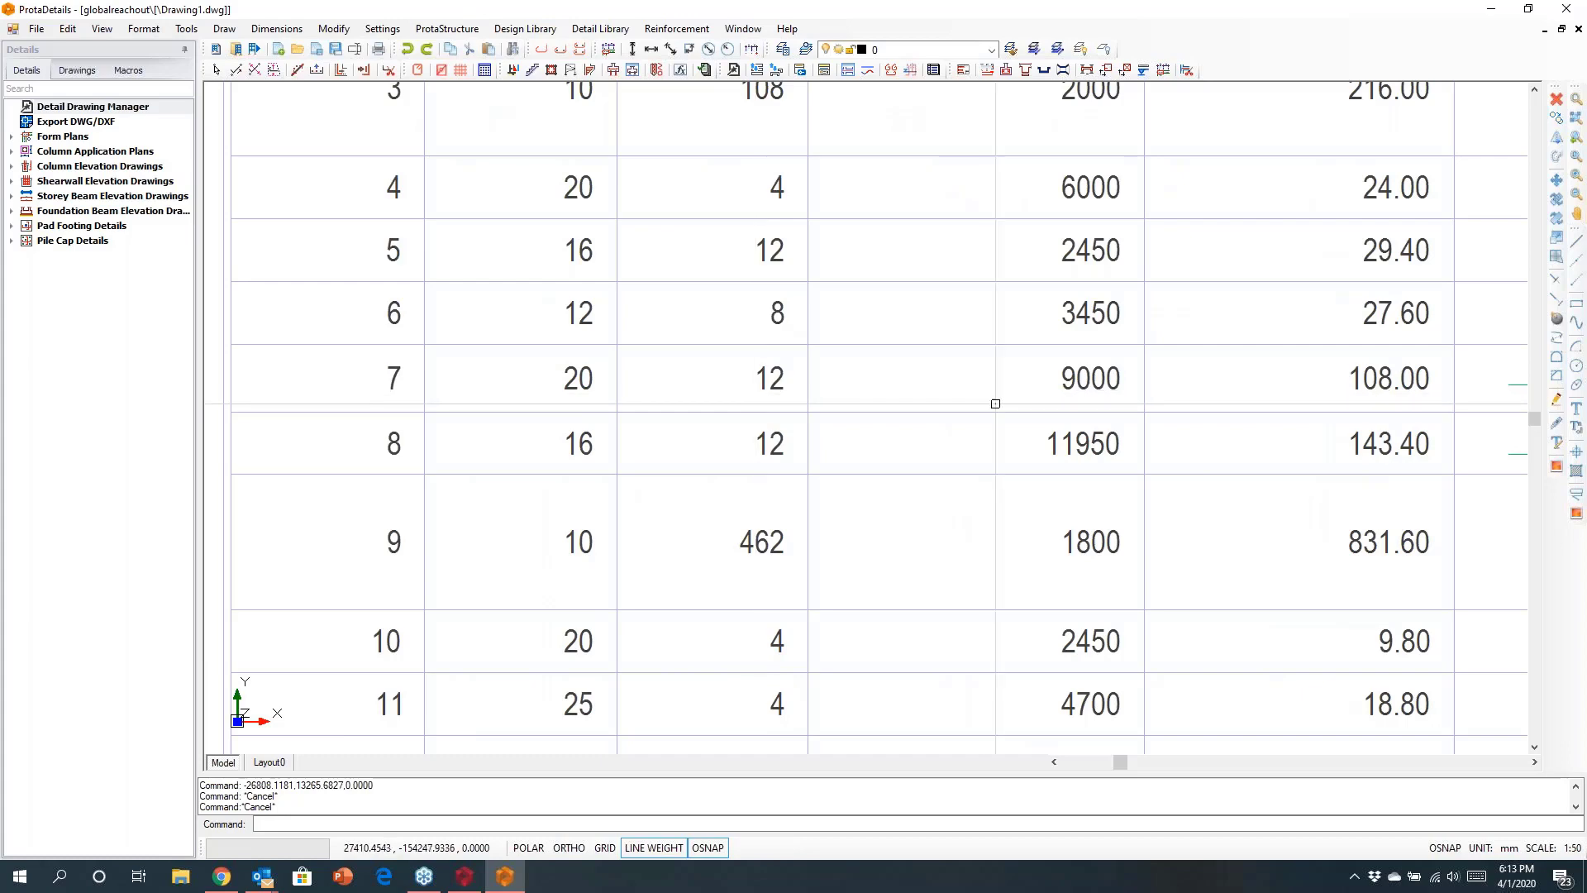
scroll(942, 408, "down", 1)
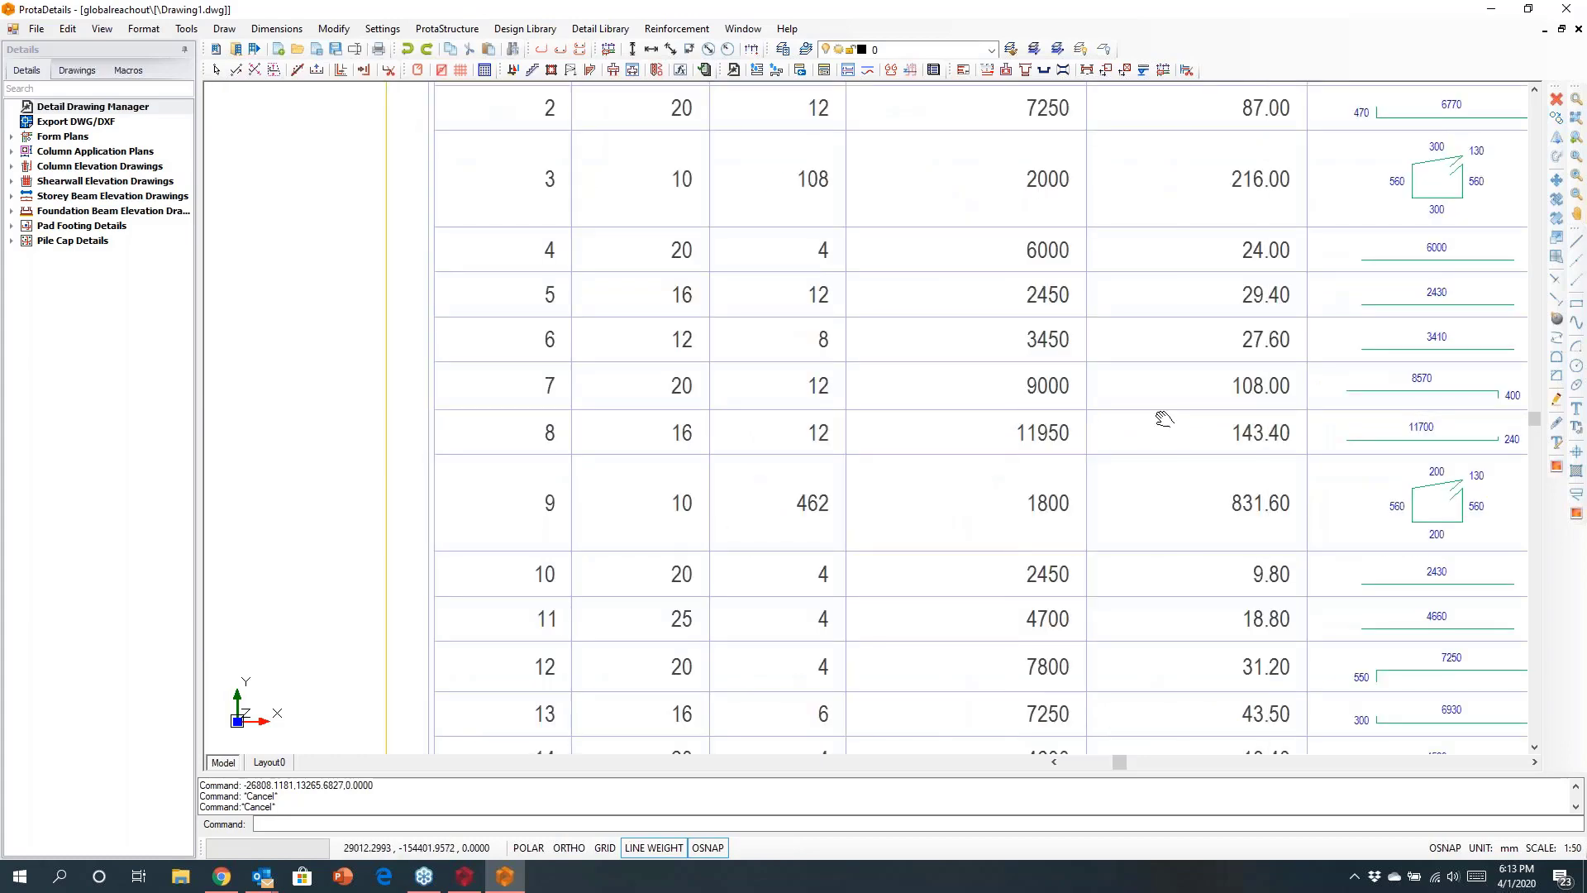
middle_click_drag(1163, 419, 765, 418)
scroll(1070, 395, "up", 1)
scroll(1070, 394, "up", 2)
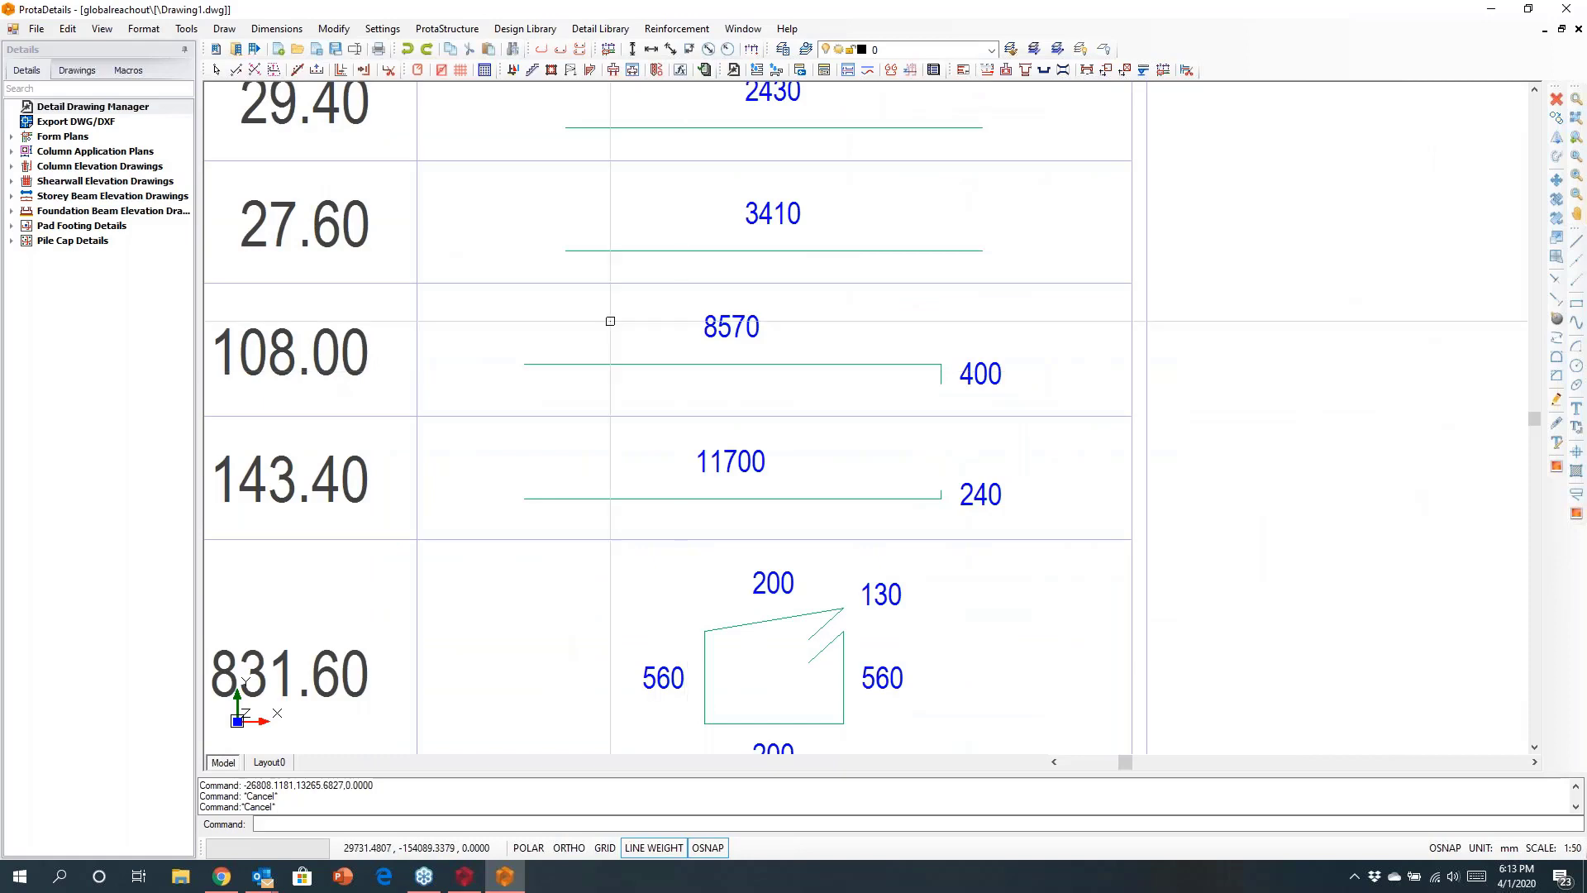
scroll(880, 427, "down", 4)
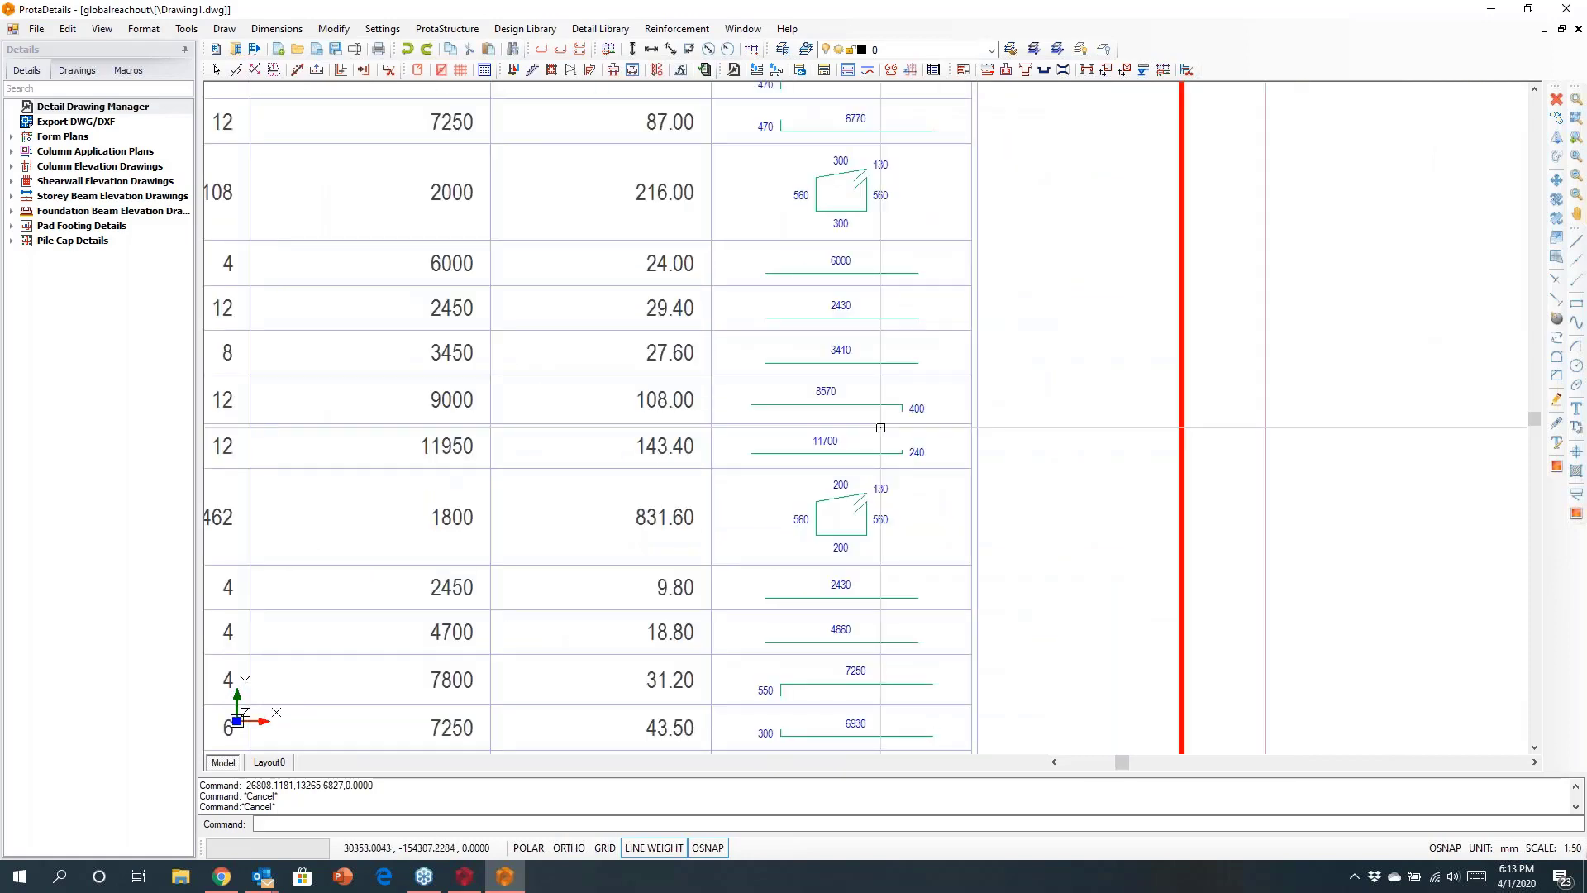
mouse_move(939, 448)
middle_mouse_down()
mouse_move(939, 350)
mouse_move(954, 493)
middle_mouse_up()
scroll(927, 359, "up", 4)
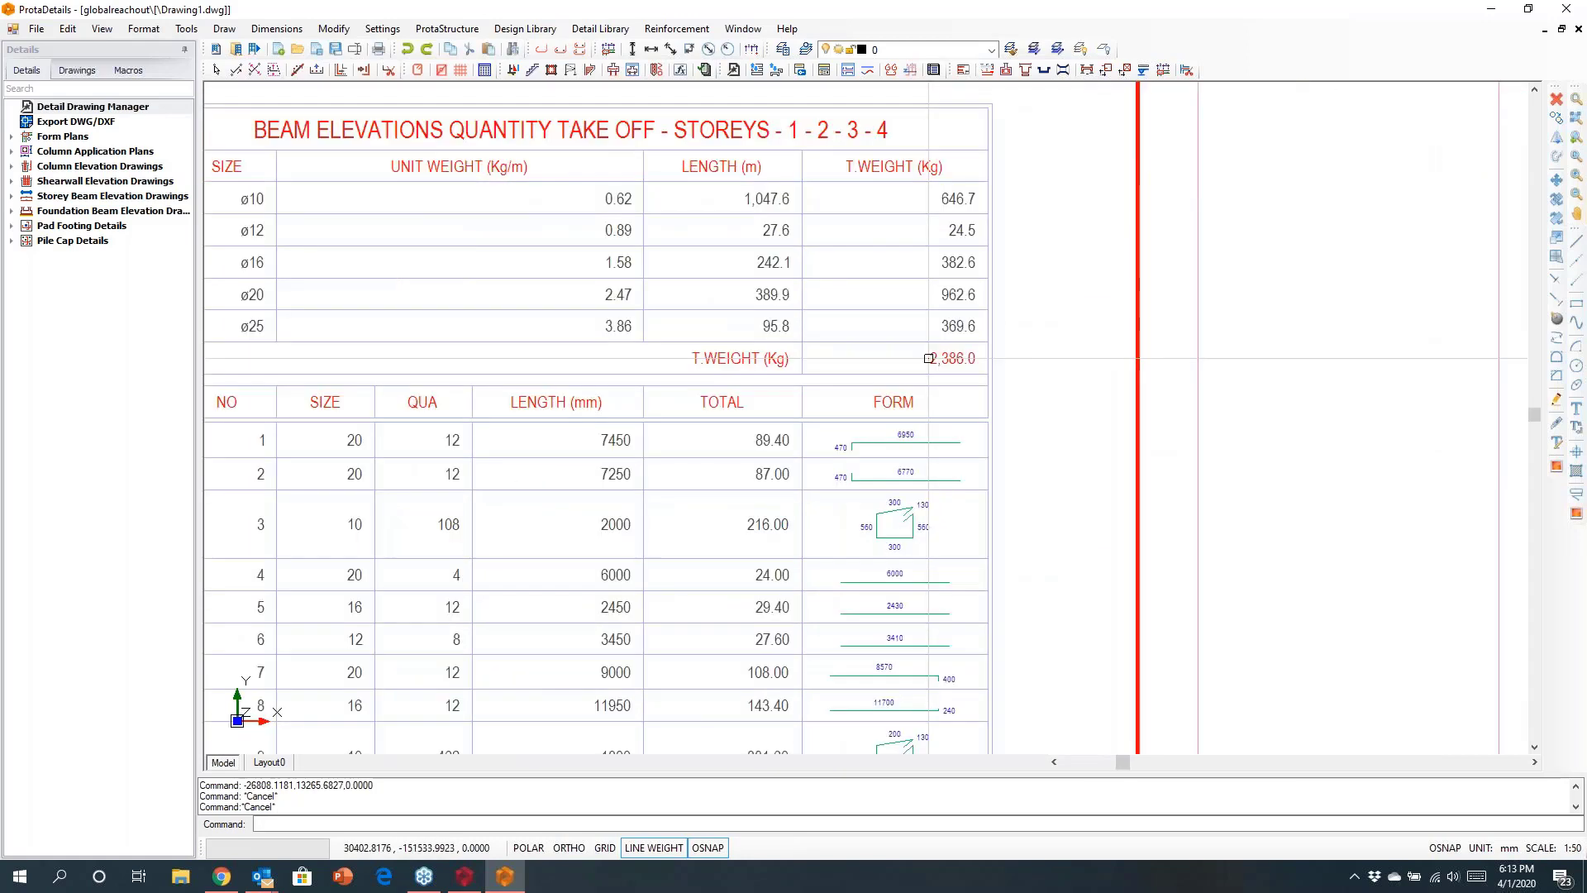
scroll(927, 359, "up", 1)
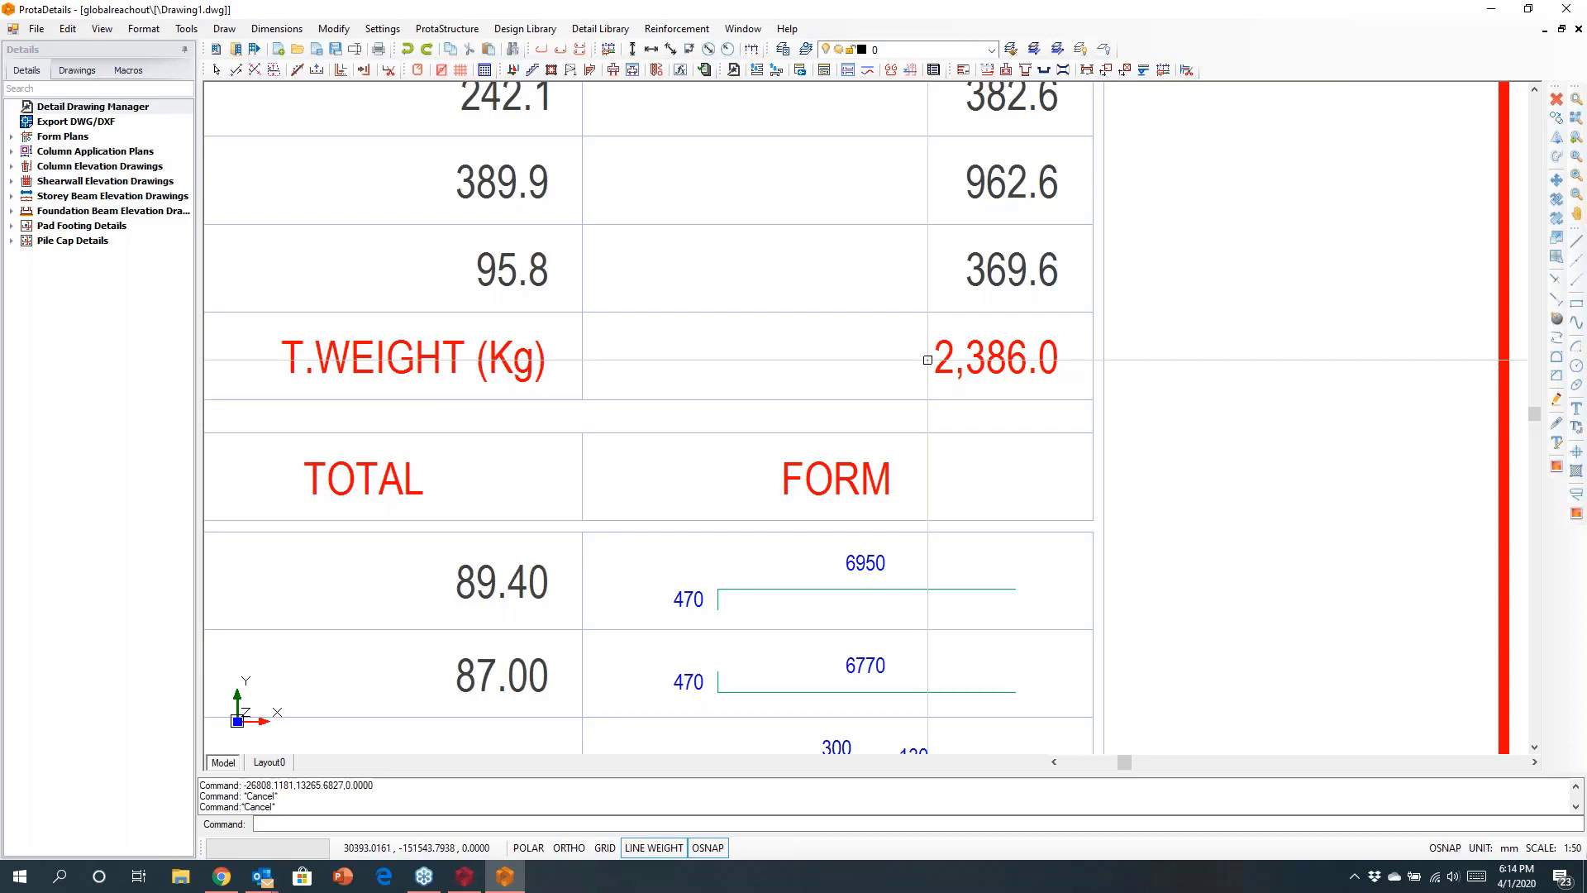
Examine the inclined beam elevations on the neighbouring beam sheet, including beams 1B28, 1B29 and 1B31.
scroll(928, 360, "down", 10)
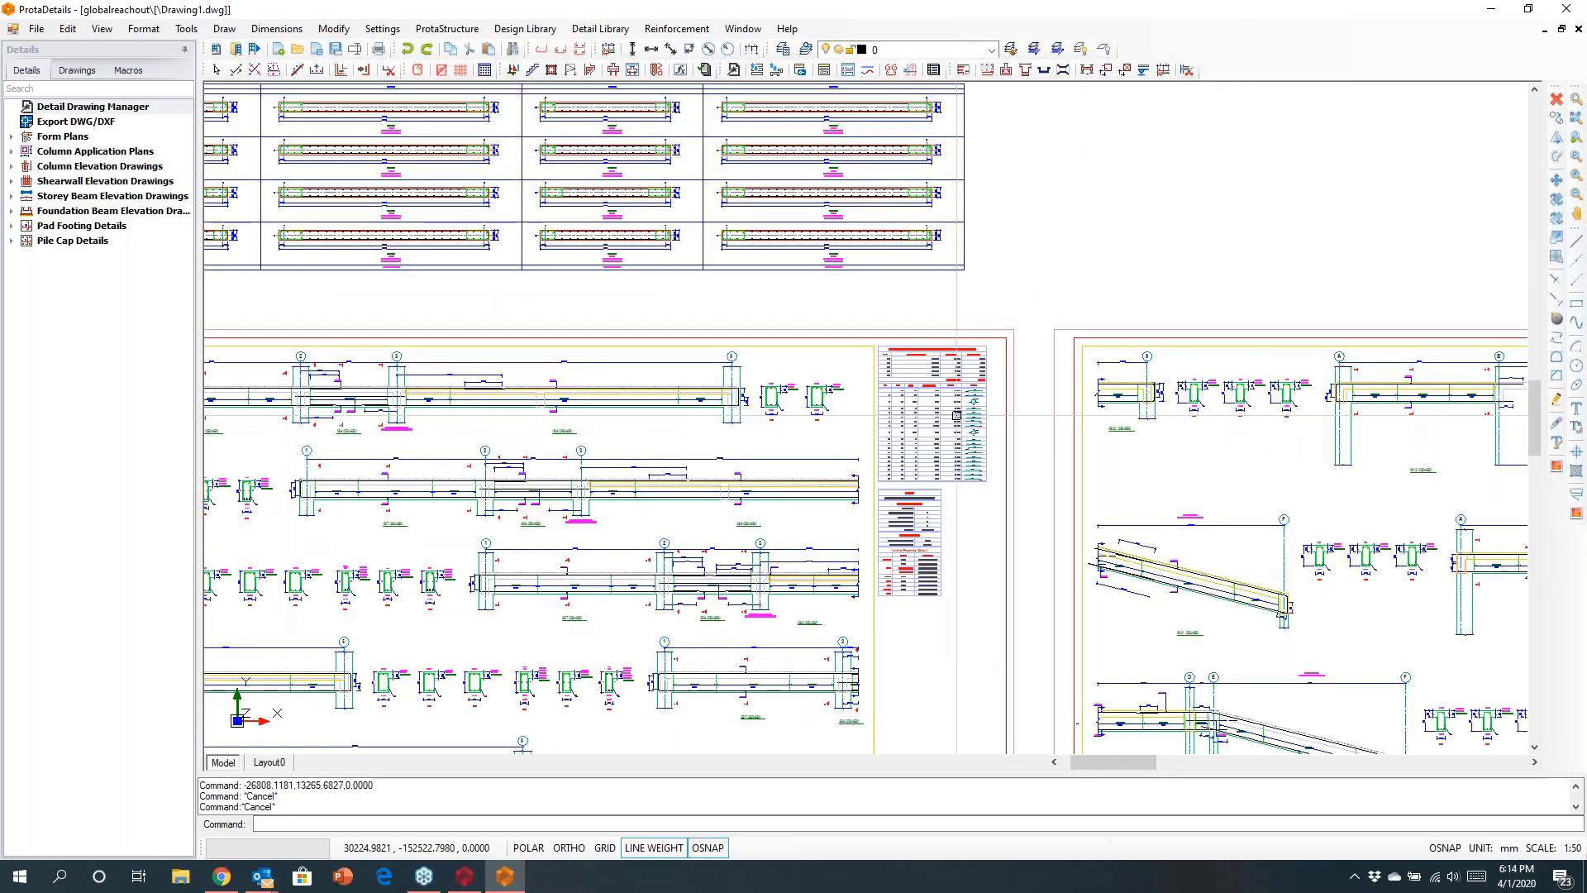
middle_click_drag(747, 485, 966, 331)
scroll(965, 329, "down", 2)
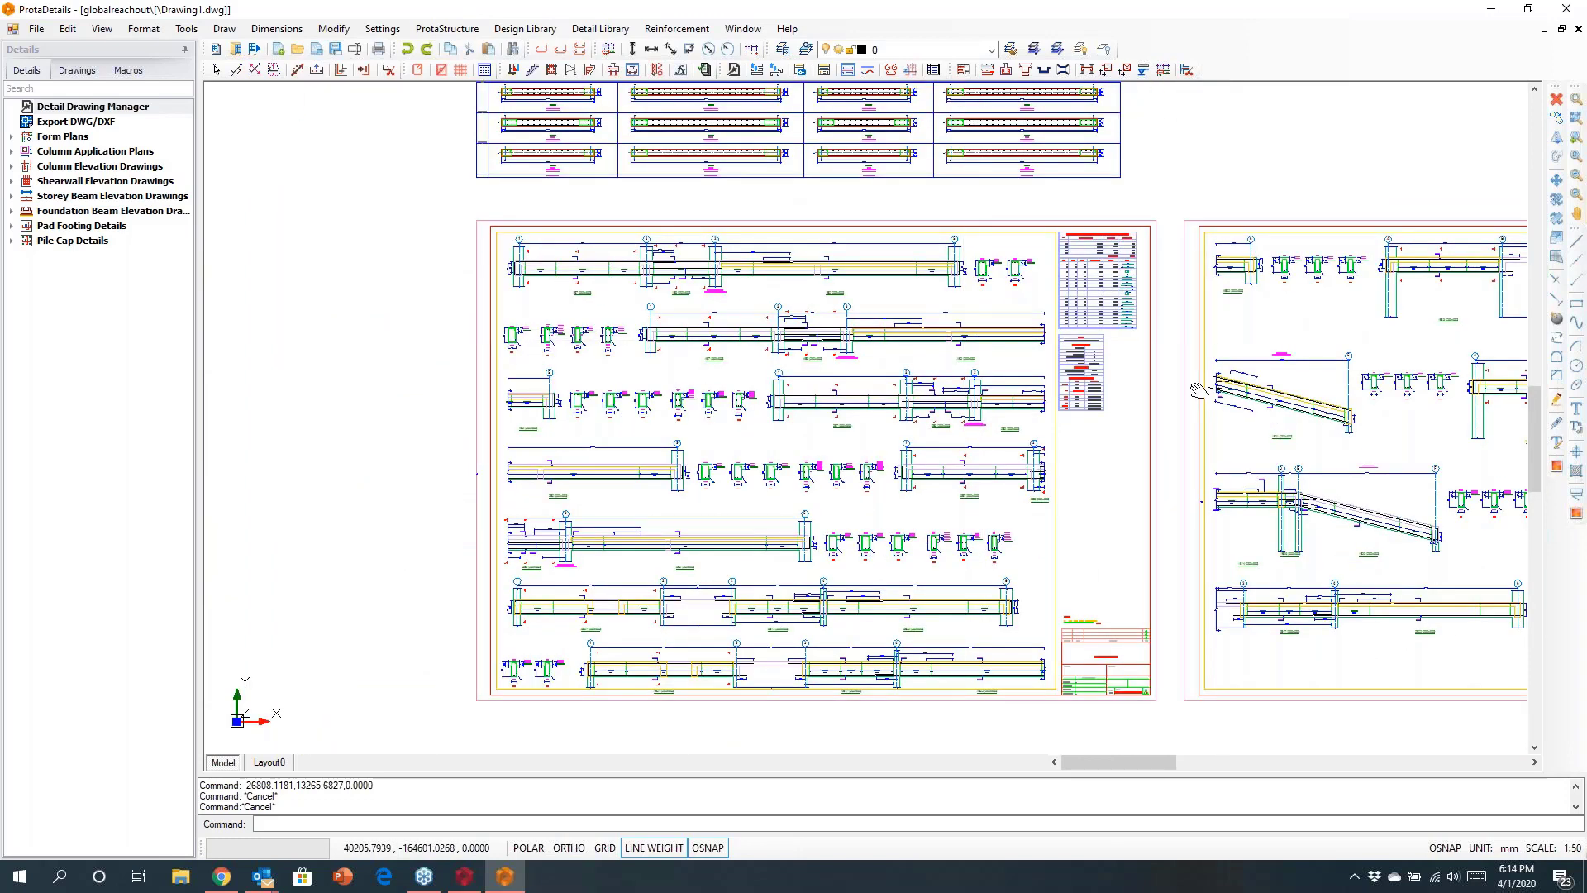
middle_click_drag(1198, 389, 909, 347)
scroll(949, 496, "up", 8)
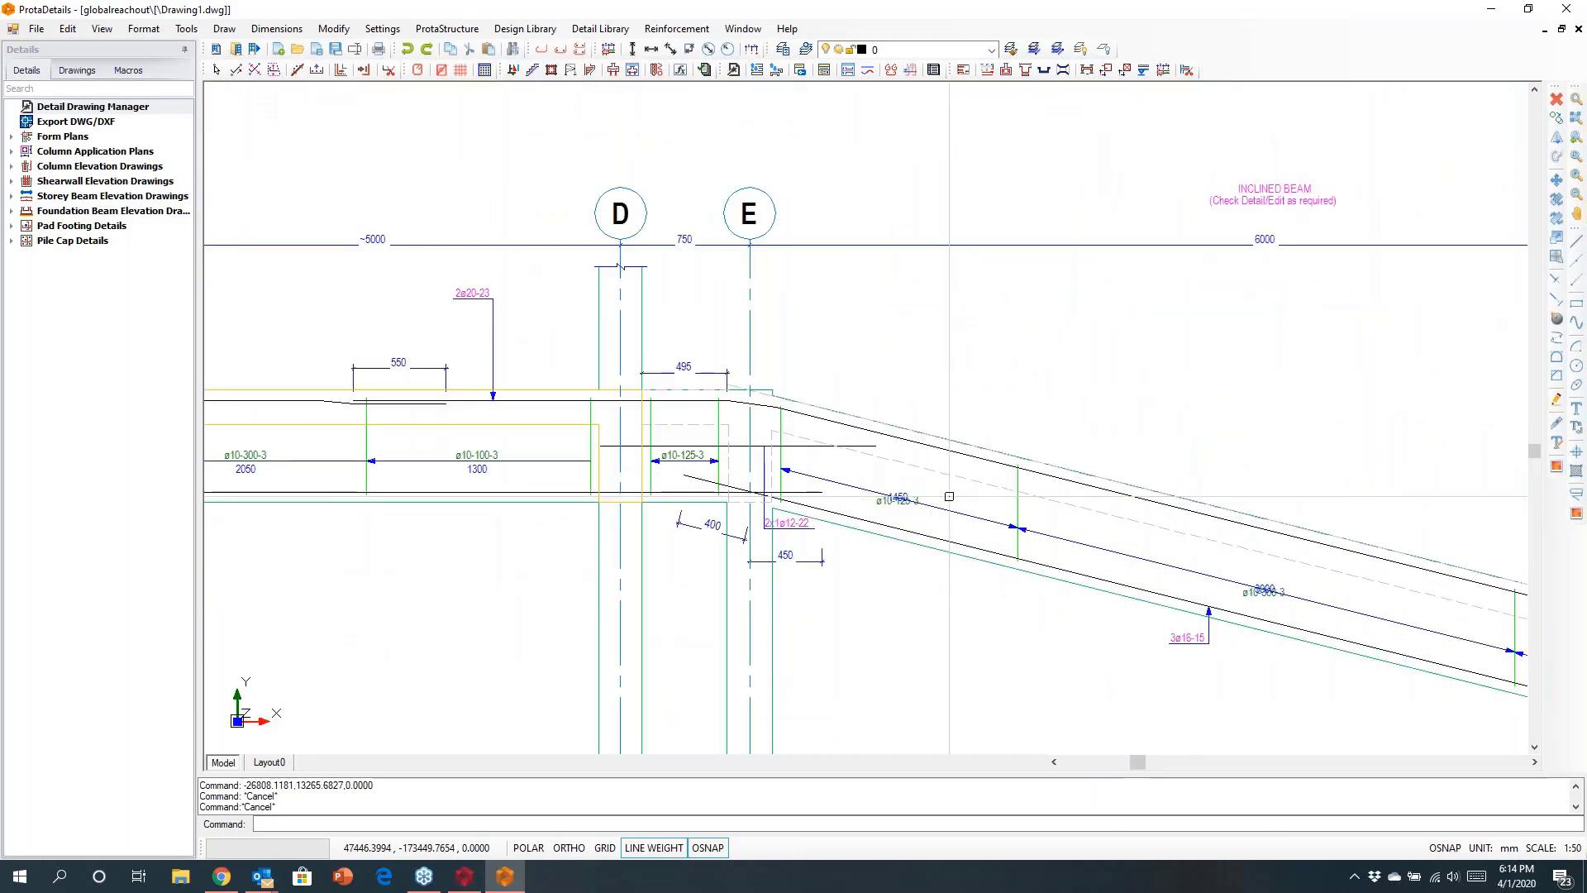
scroll(1022, 523, "down", 3)
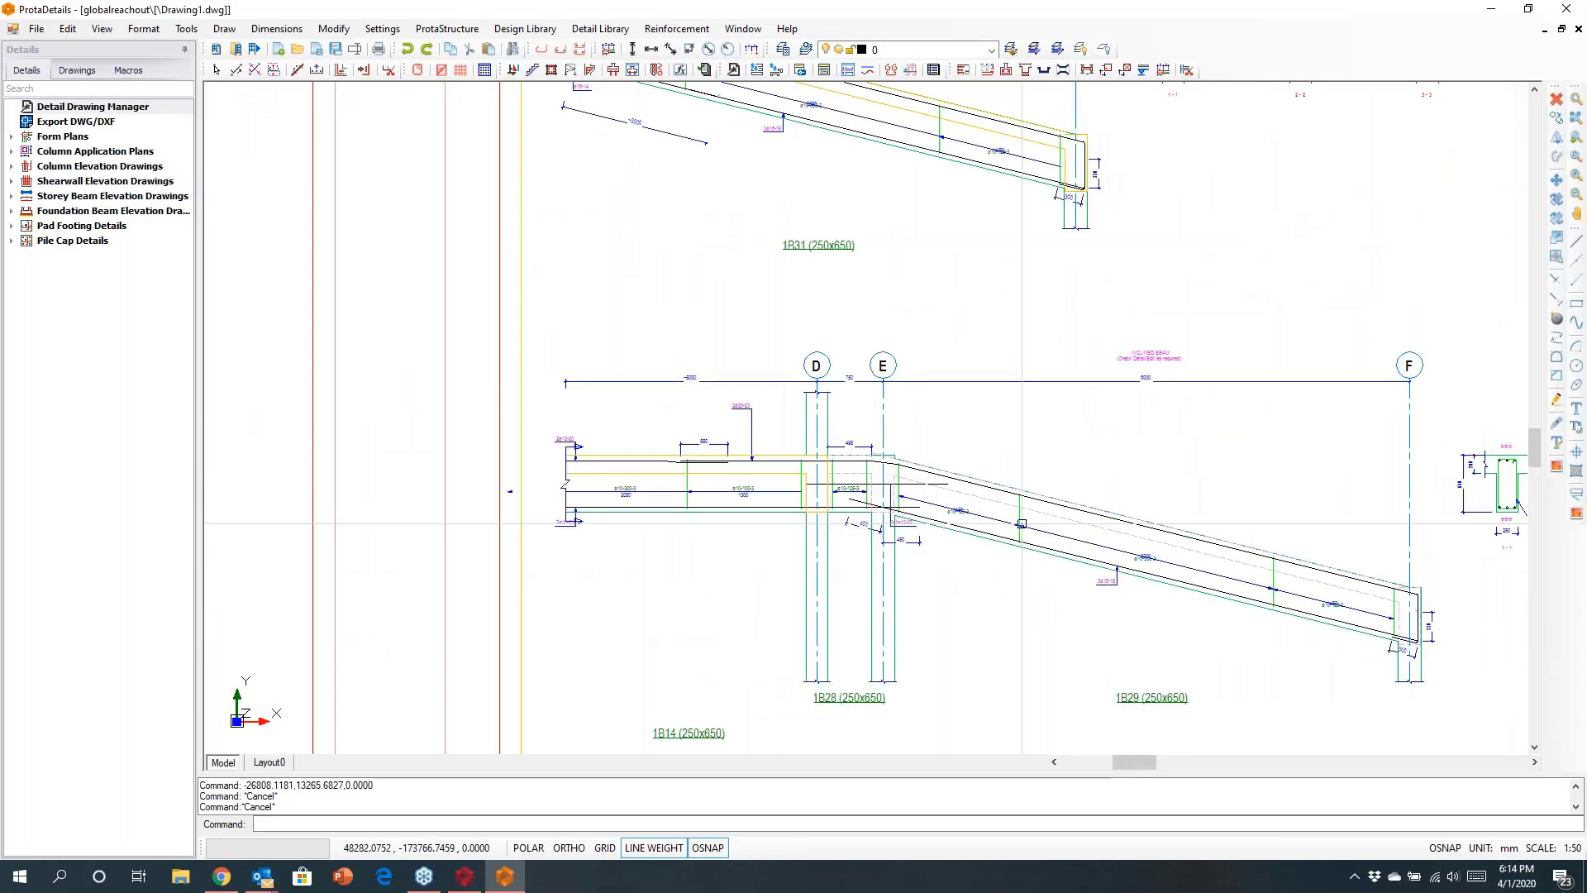
scroll(1022, 523, "down", 2)
scroll(844, 476, "down", 5)
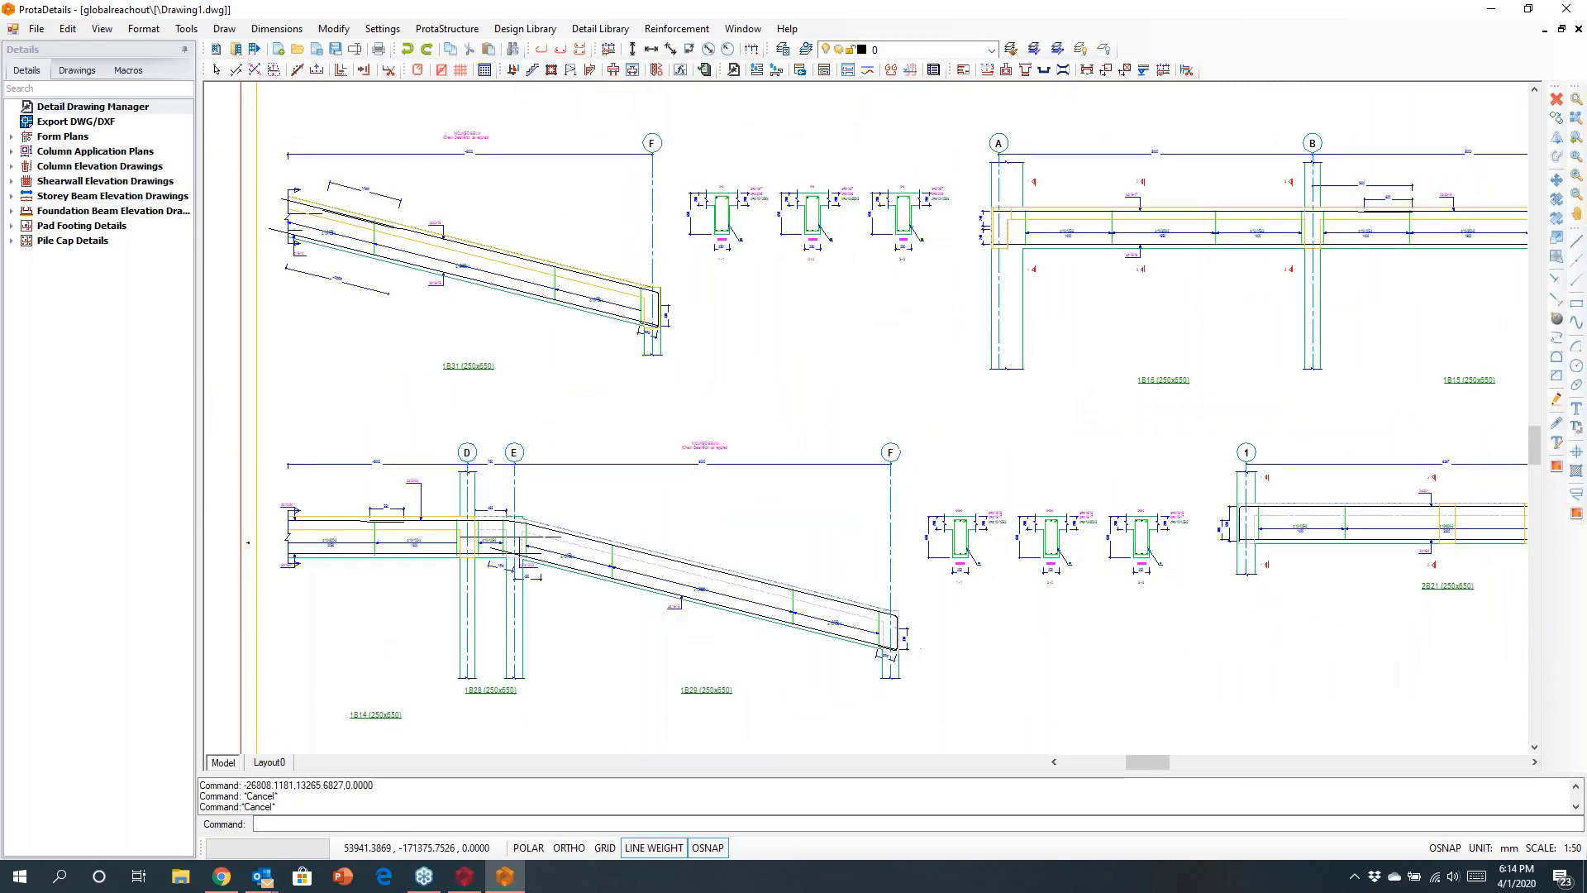
Move the 3B27 beam elevation and its three cross-sections down into the empty space below 2B27, beside 4B27.
mouse_move(1166, 476)
middle_mouse_down()
mouse_move(570, 477)
mouse_move(774, 477)
mouse_move(617, 477)
mouse_move(640, 456)
mouse_move(562, 451)
middle_mouse_up()
middle_click_drag(1180, 438, 1130, 436)
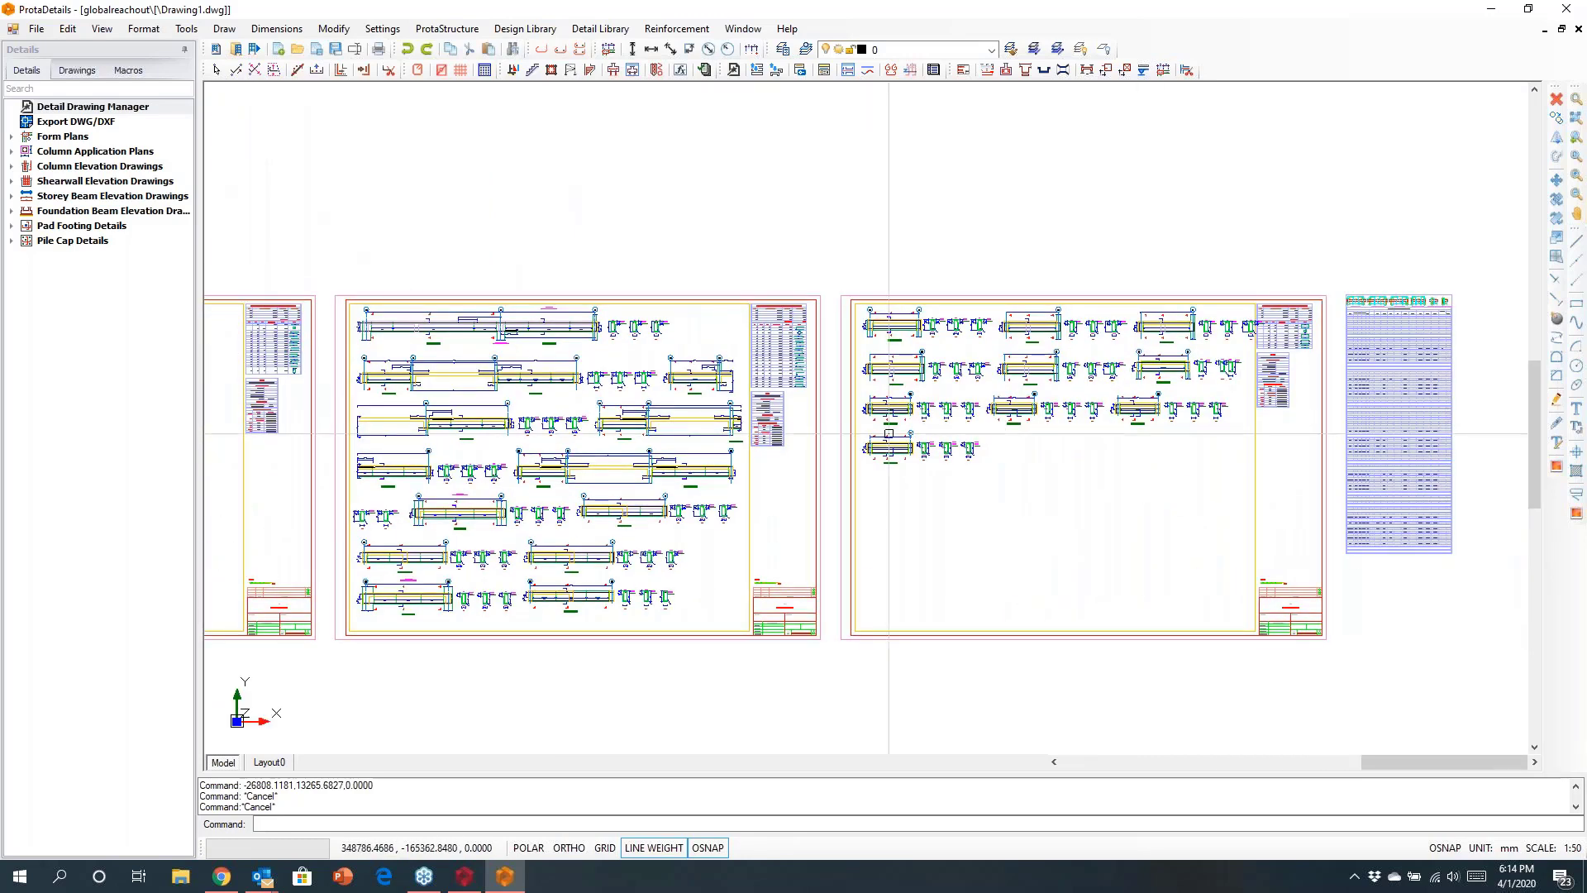
scroll(1171, 422, "up", 5)
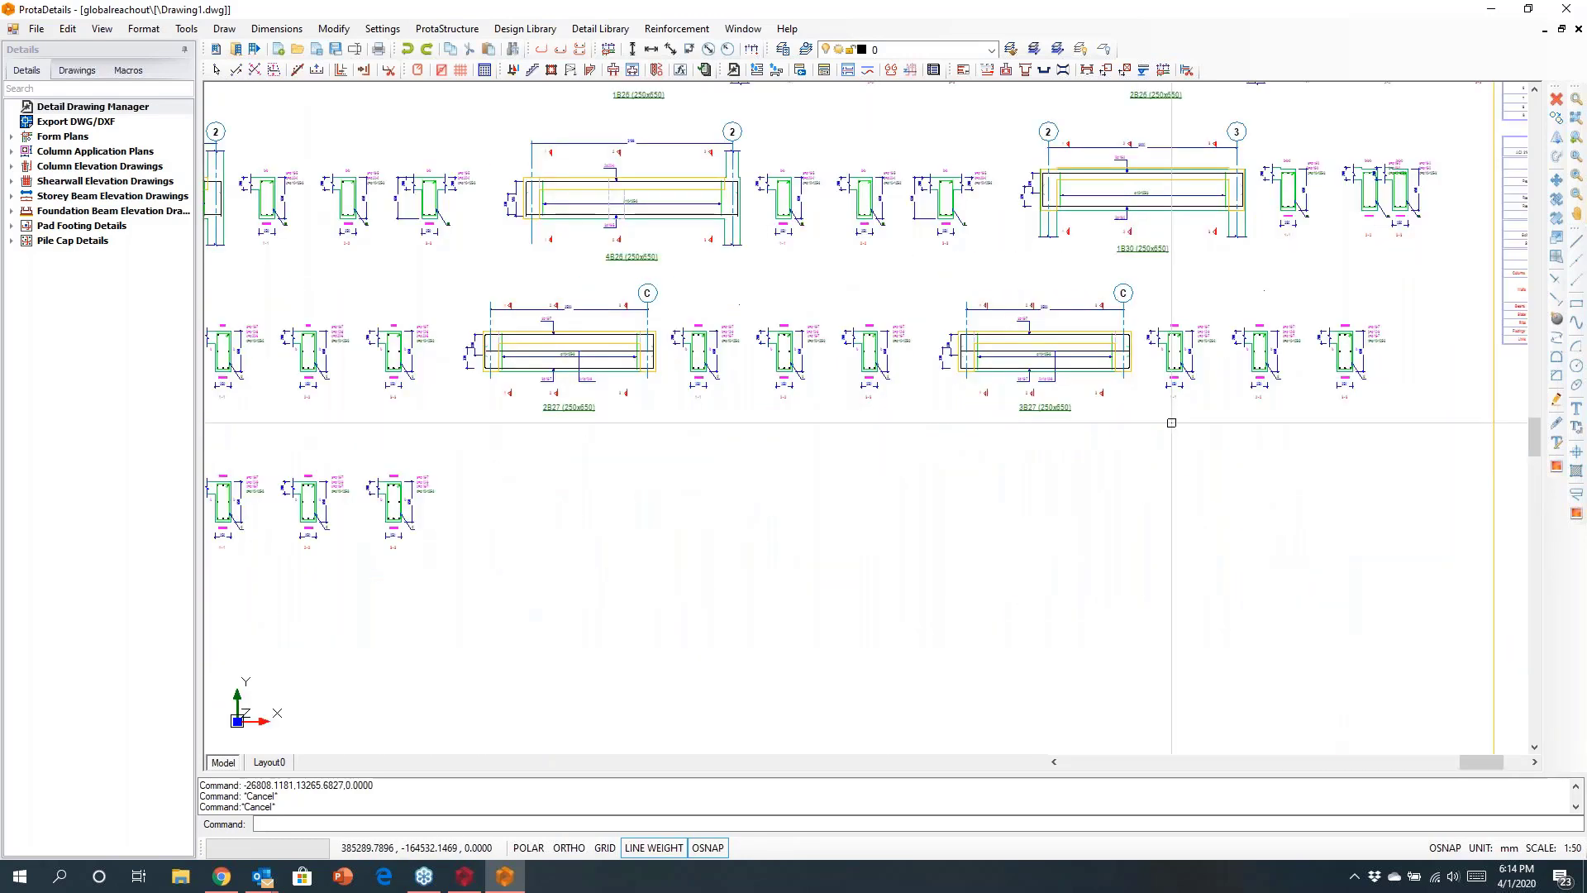
left_click(911, 258)
left_click(1453, 492)
right_click(1168, 442)
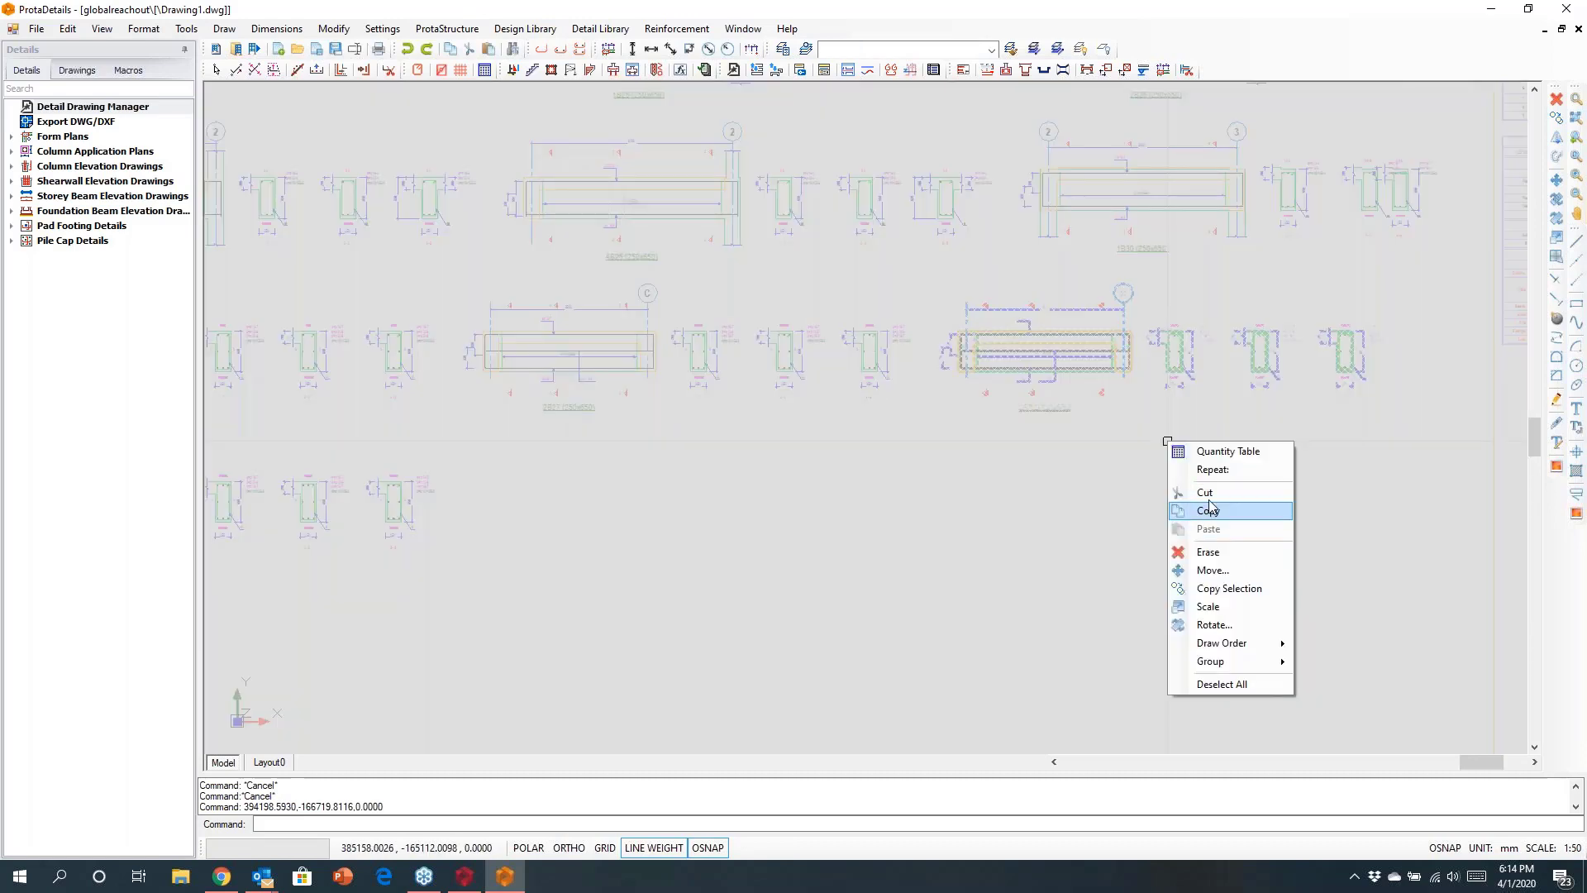
left_click(1212, 570)
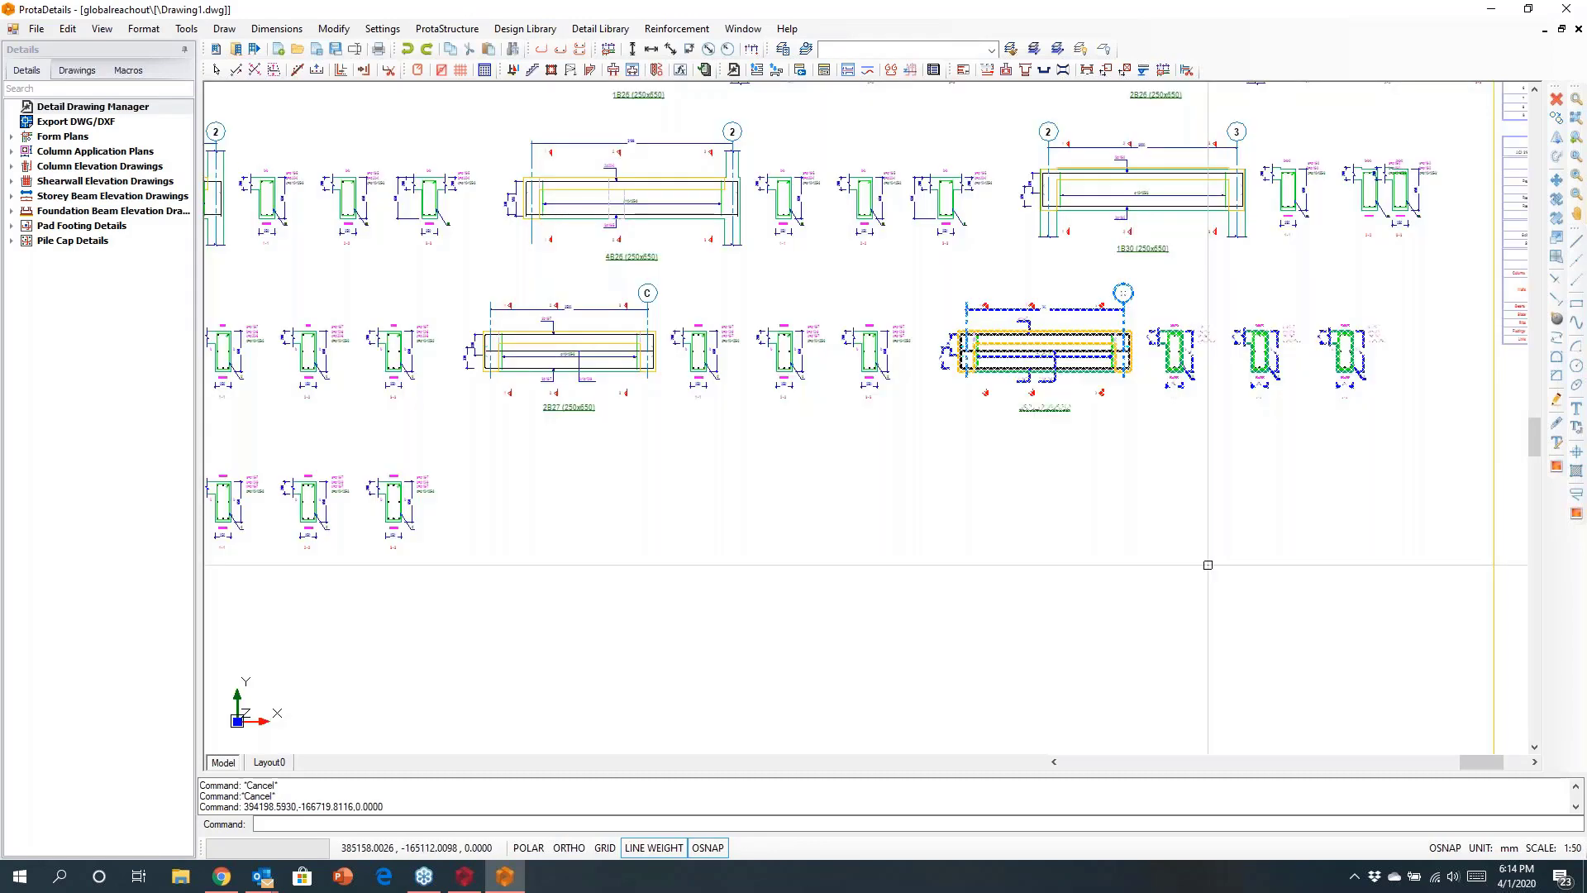
left_click(1167, 429)
left_click(709, 593)
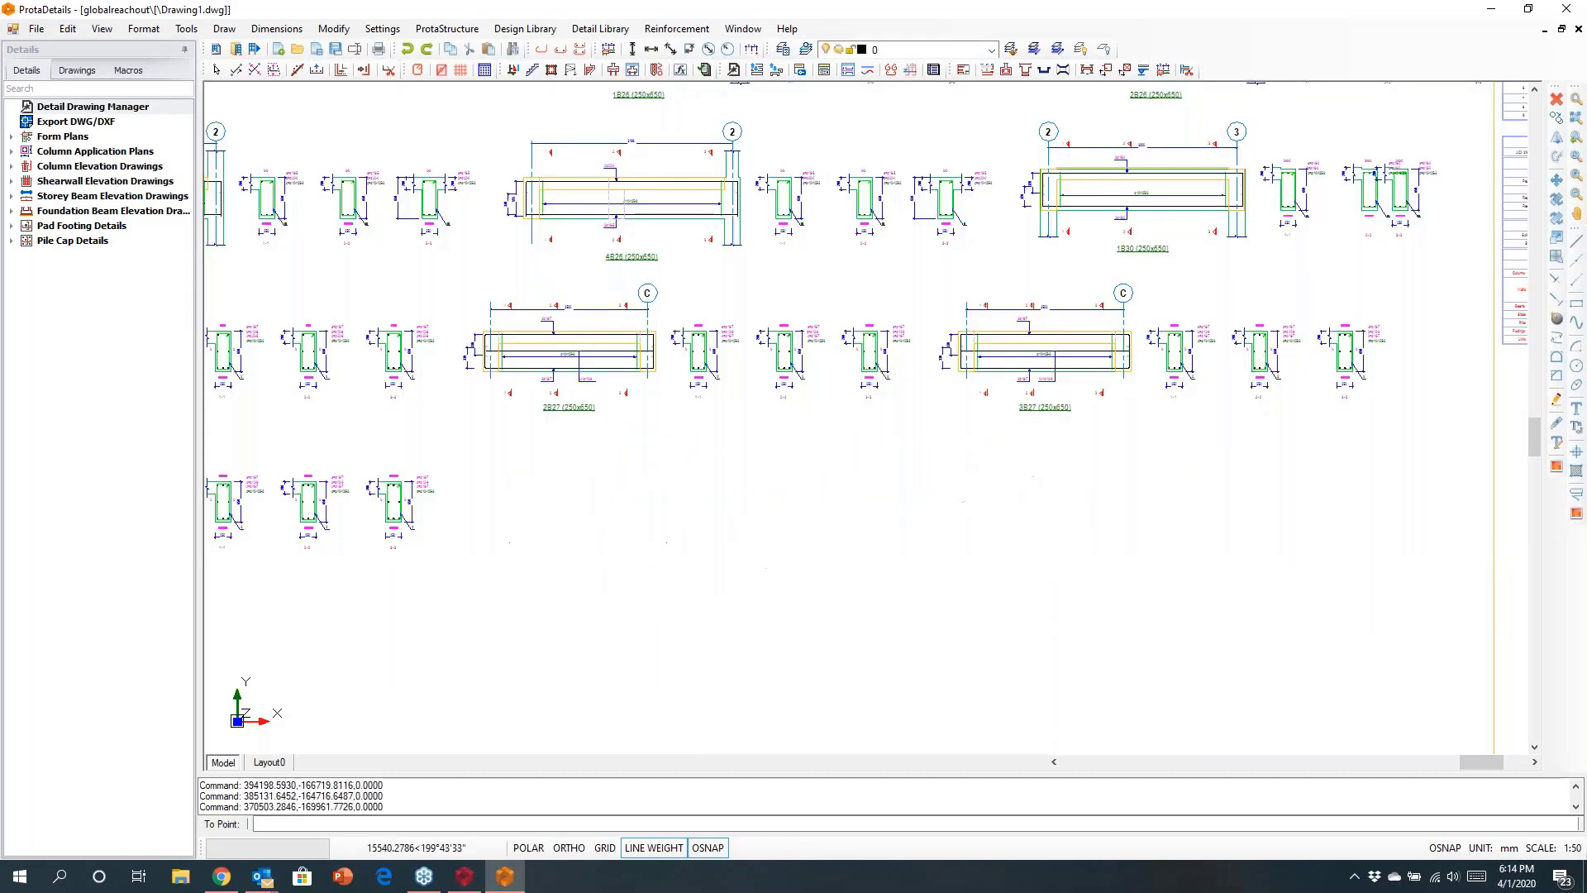
Turn on ortho, crop the 3B27 beam elevation with a vertical cut right of midspan, and place the separated part below 4B27.
scroll(660, 572, "up", 3)
middle_click_drag(660, 572, 928, 507)
scroll(929, 507, "down", 2)
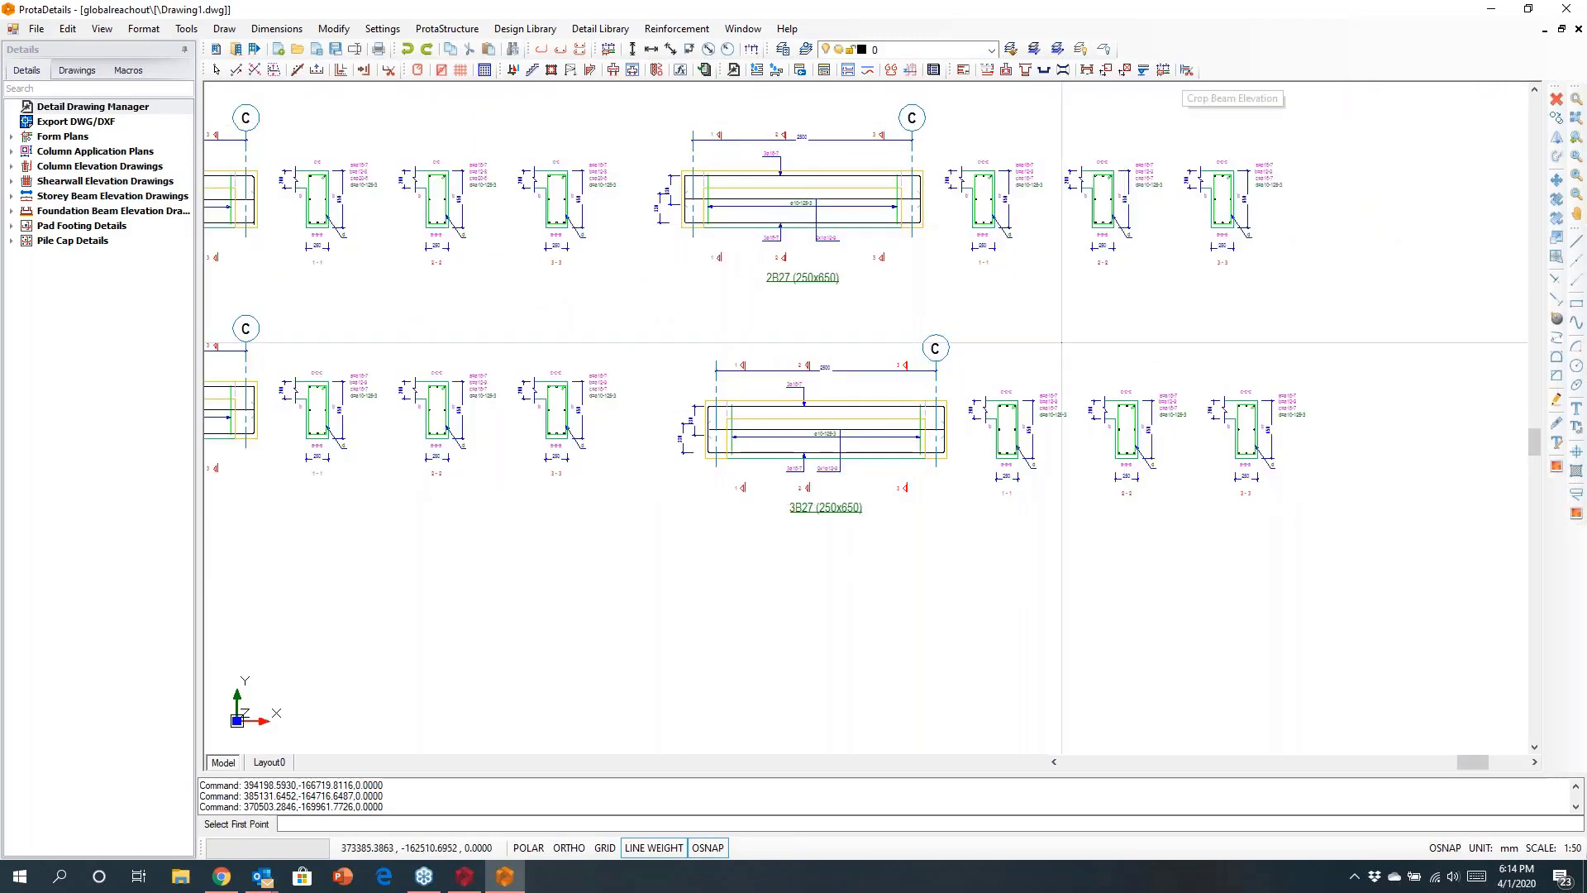
left_click(605, 847)
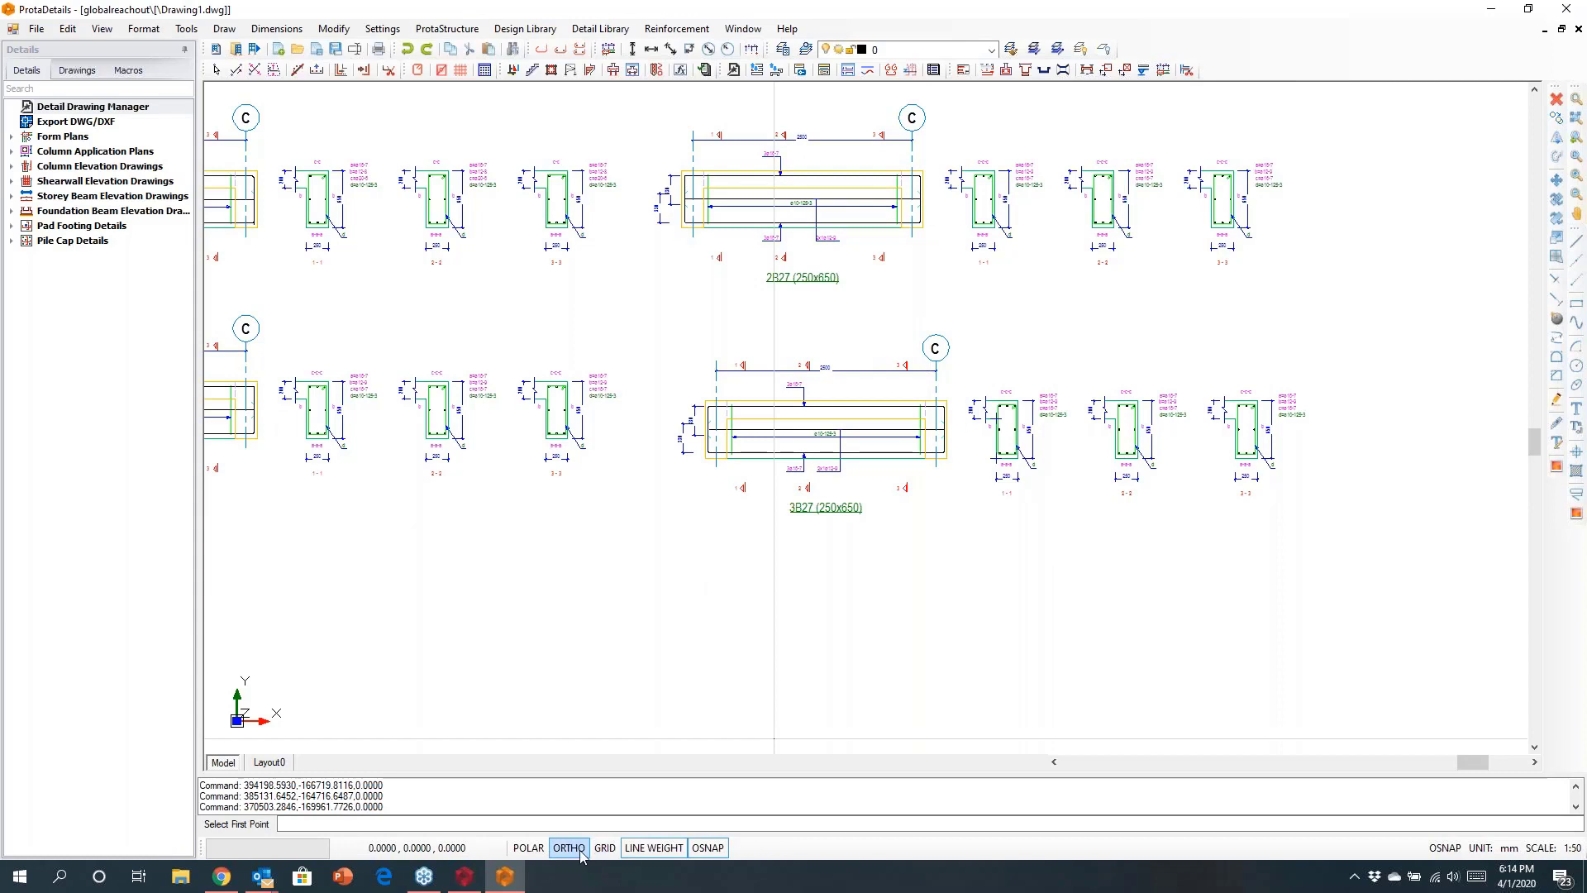
left_click(579, 852)
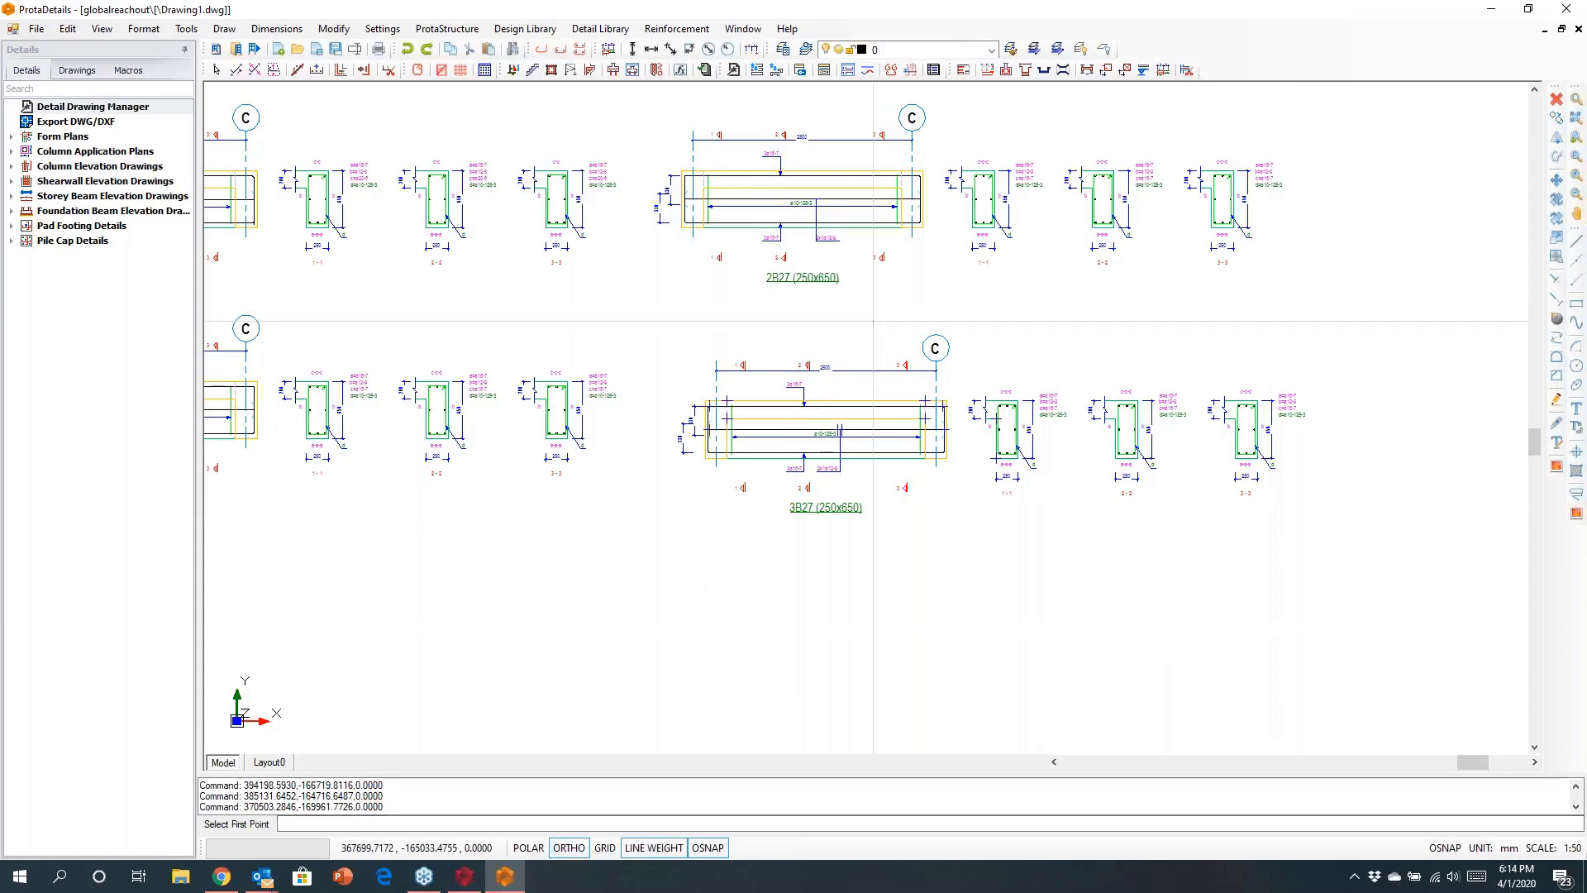
left_click(873, 320)
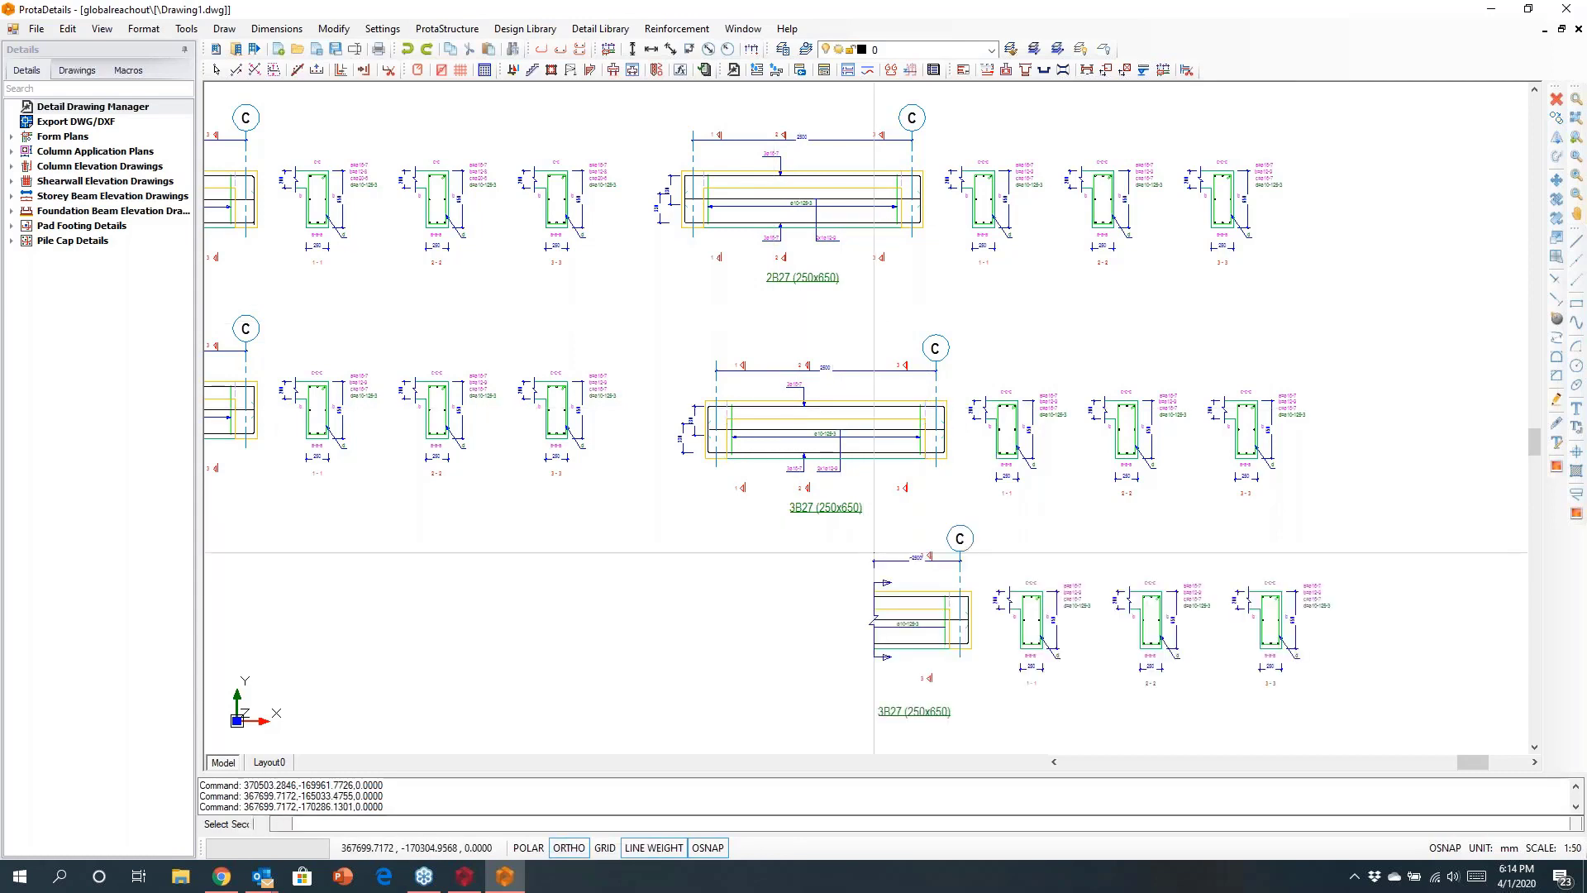
middle_click_drag(267, 609, 674, 456)
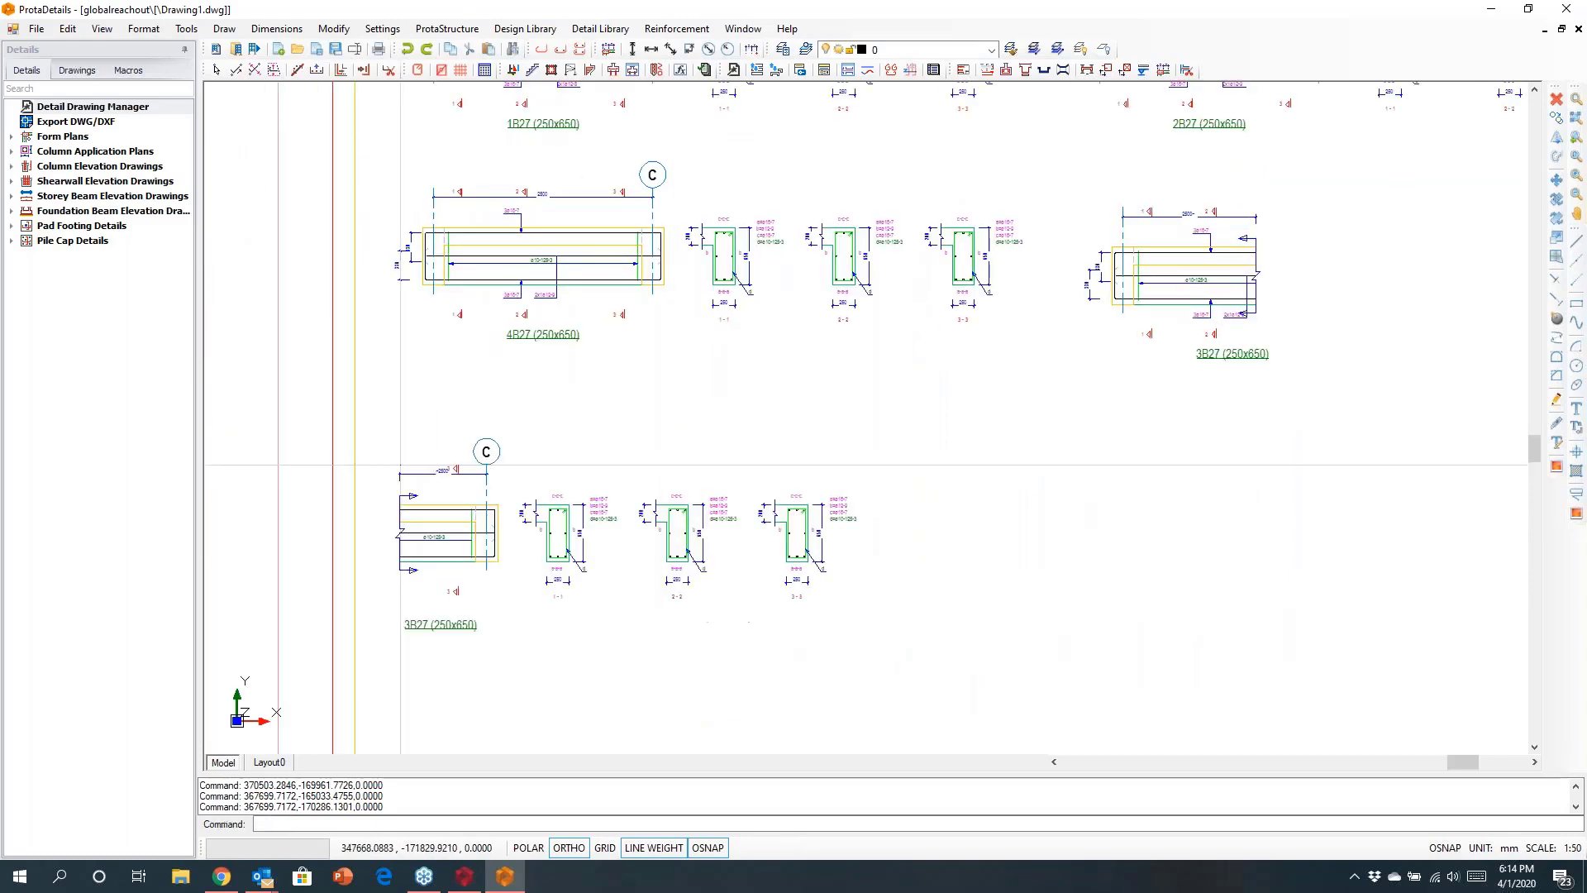
left_click(430, 428)
Examine both parts of the cropped 3B27 beam elevation, including the break lines, bar labels and cross-sections.
scroll(1217, 343, "up", 4)
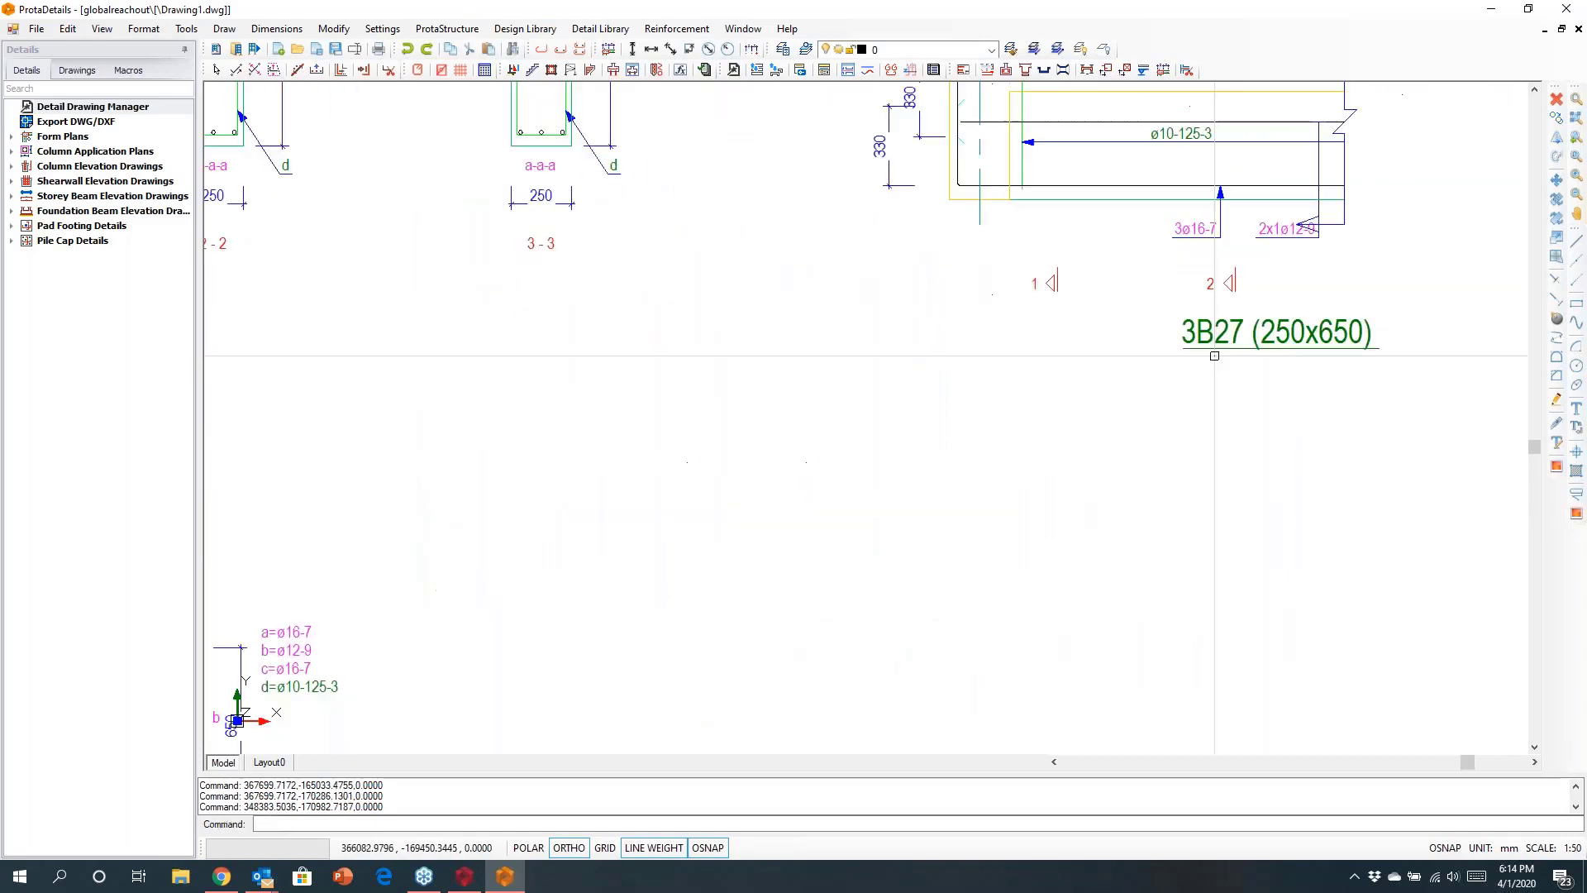
scroll(1253, 385, "down", 2)
middle_click_drag(240, 727, 673, 592)
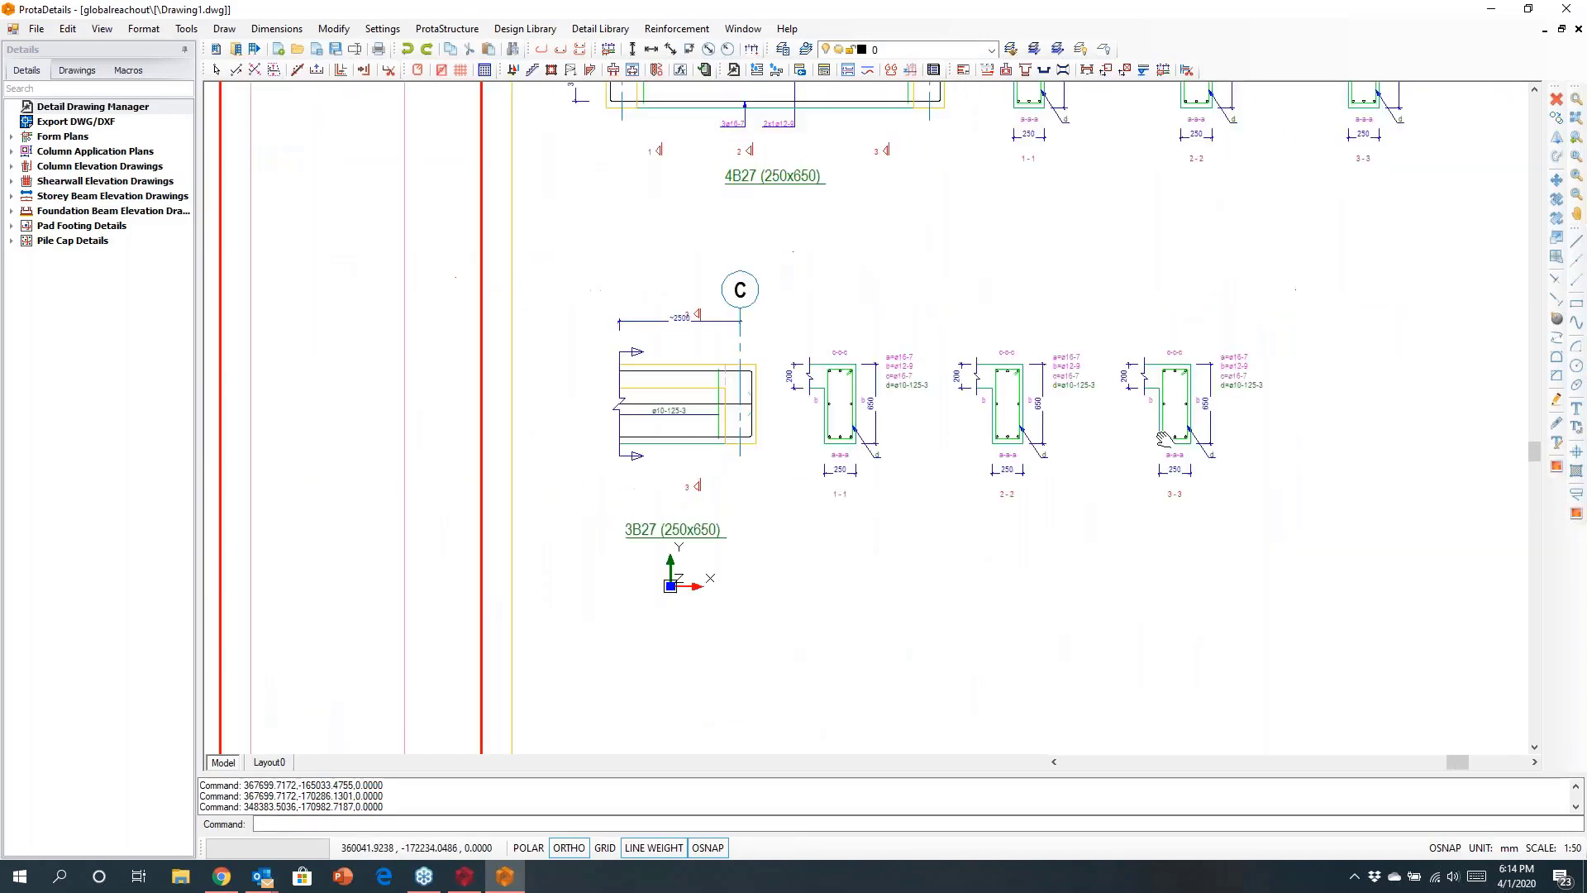
scroll(652, 558, "up", 3)
scroll(653, 558, "down", 6)
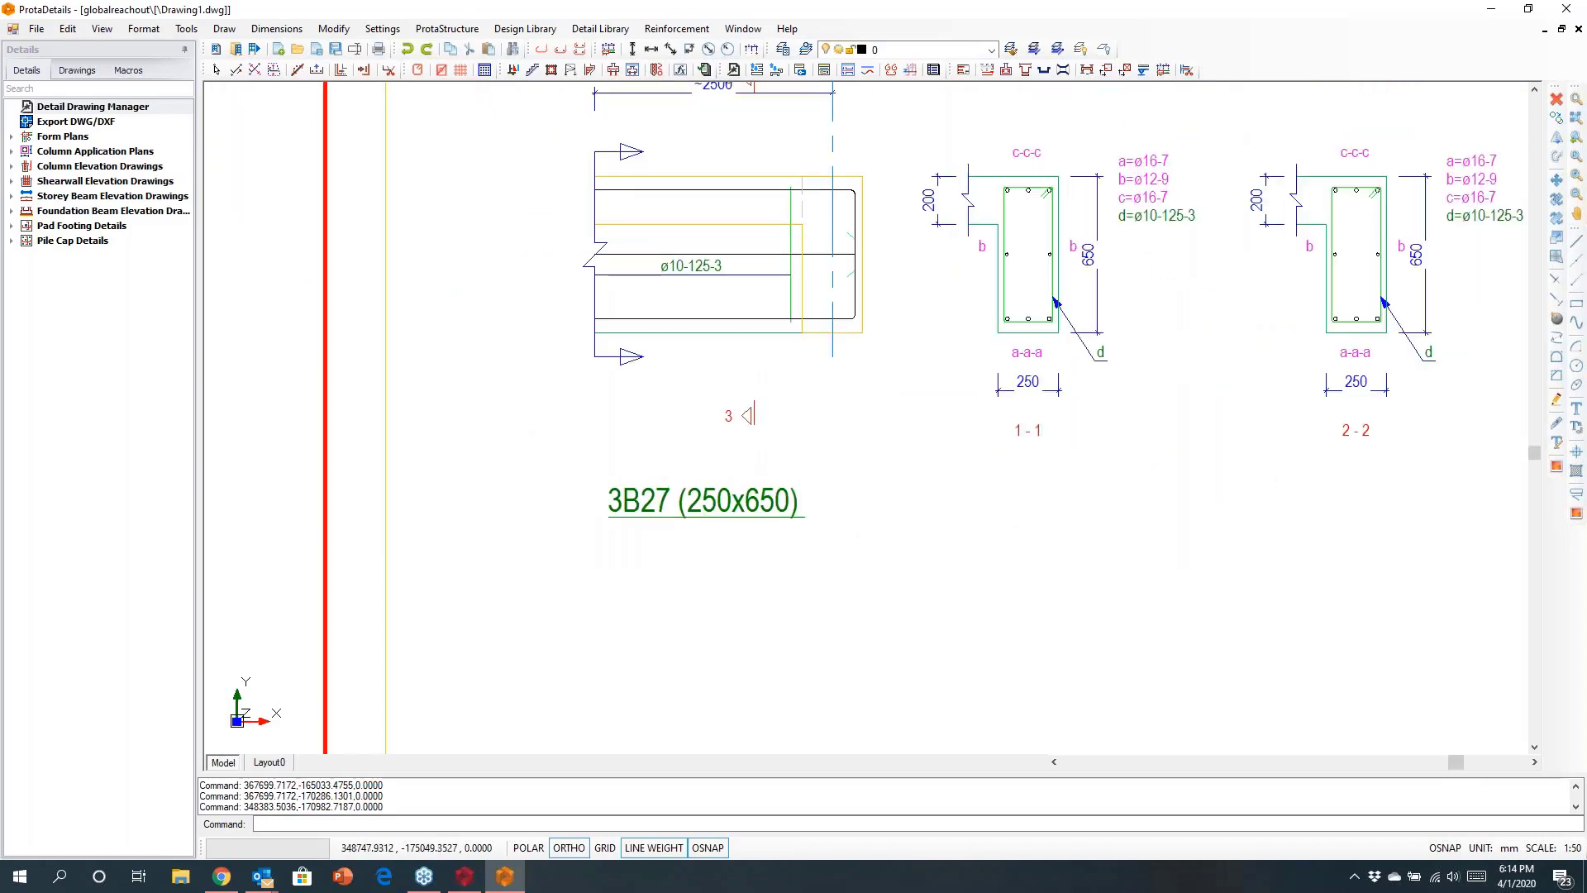
middle_click_drag(733, 552, 742, 564)
scroll(704, 545, "down", 3)
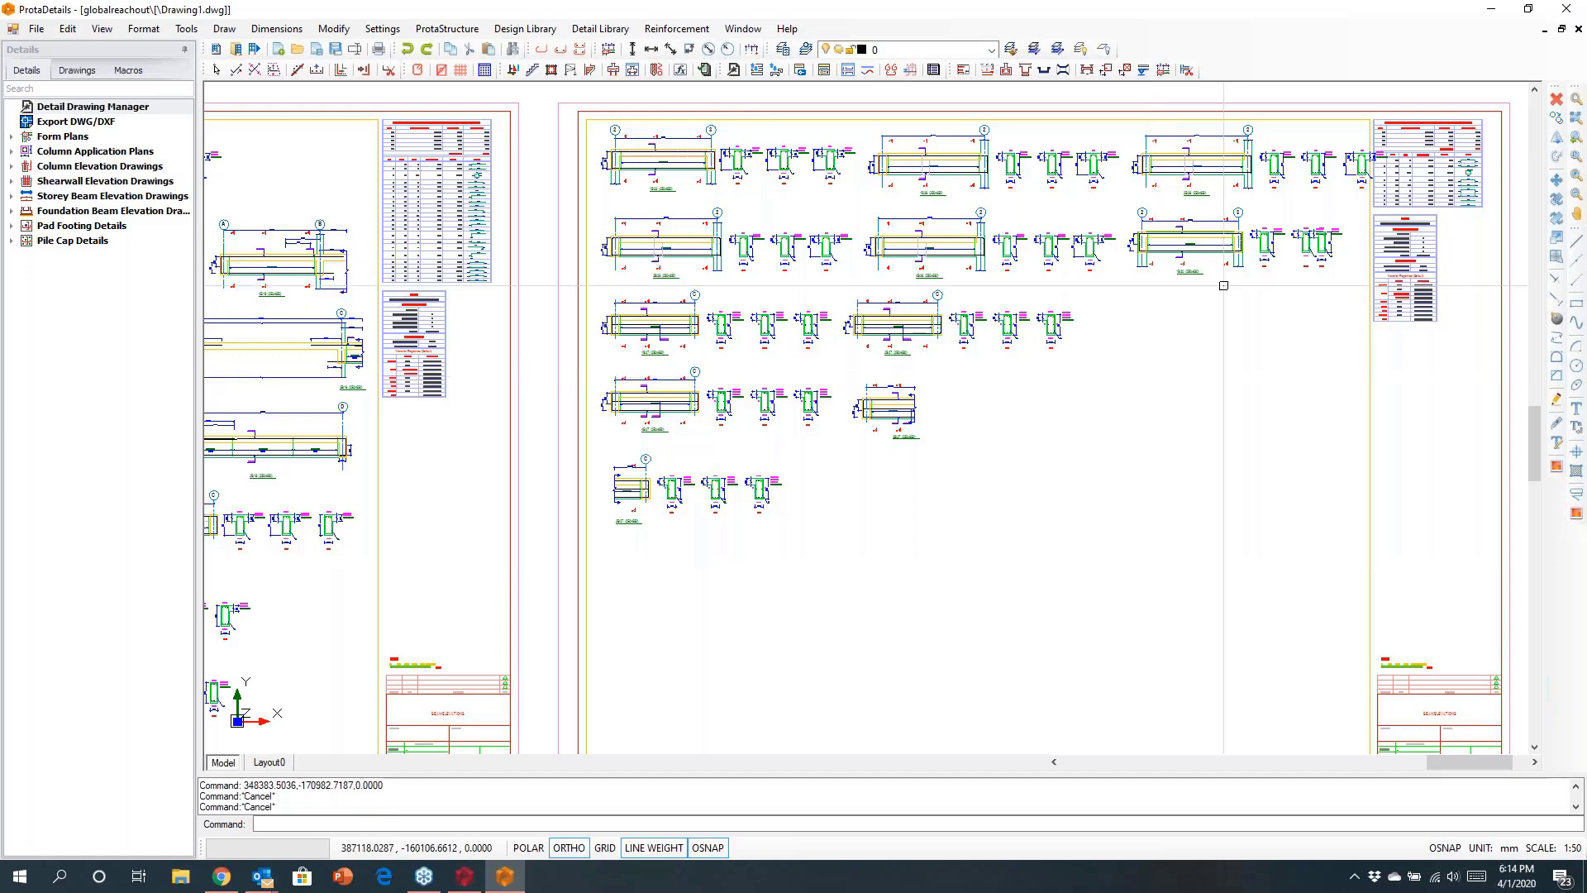
Set the diameter of the top longitudinal bars in beam 1B30 (250x650) to 20.
scroll(1141, 430, "up", 5)
scroll(1080, 305, "up", 3)
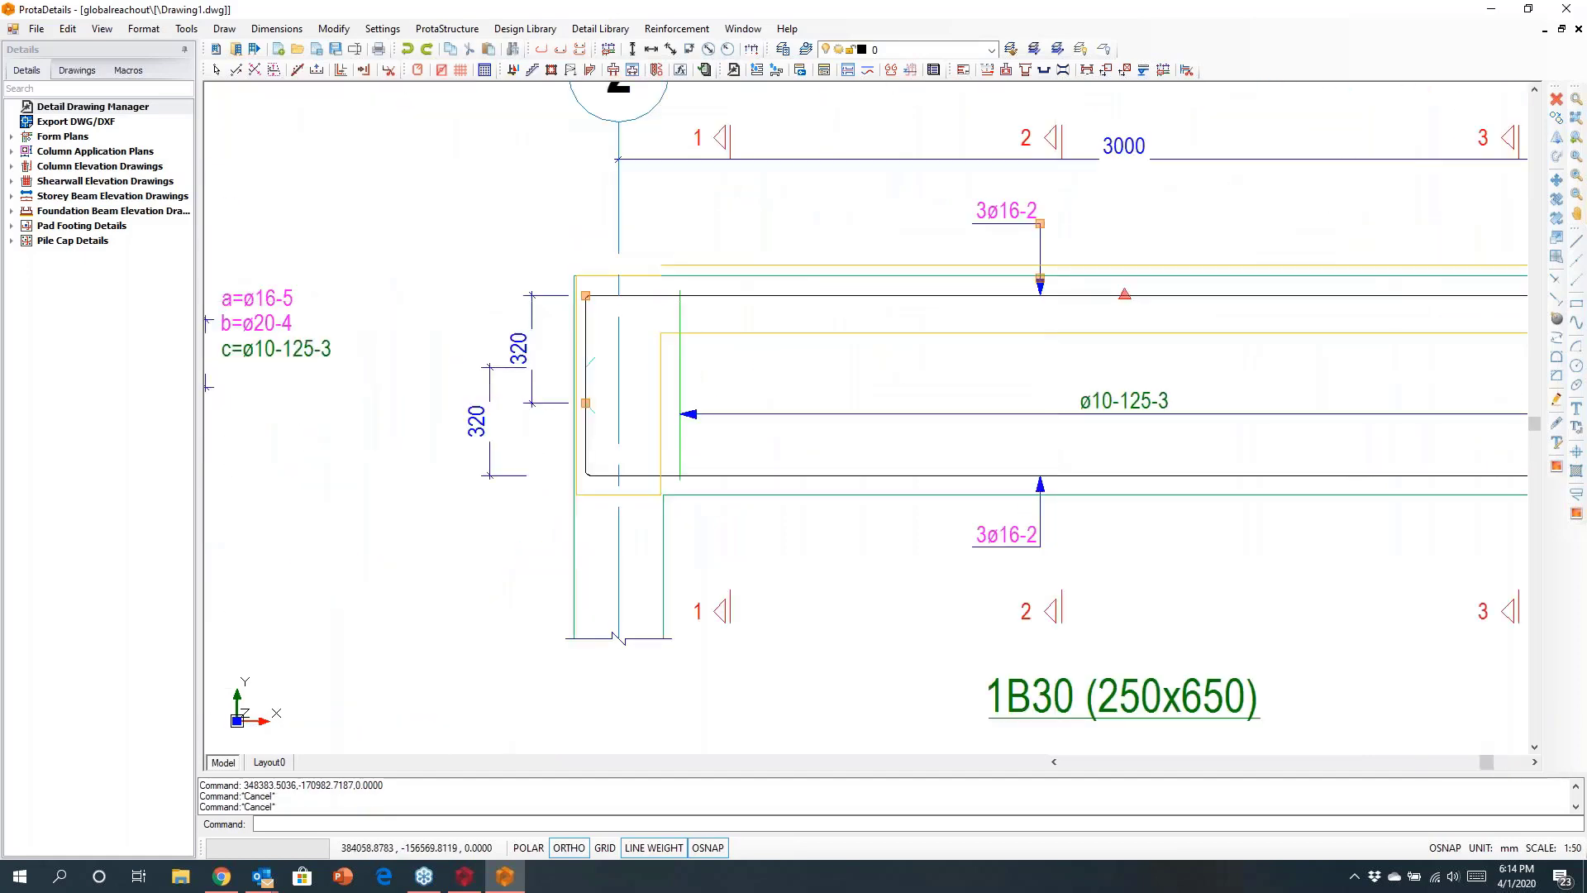
double_click(1081, 301)
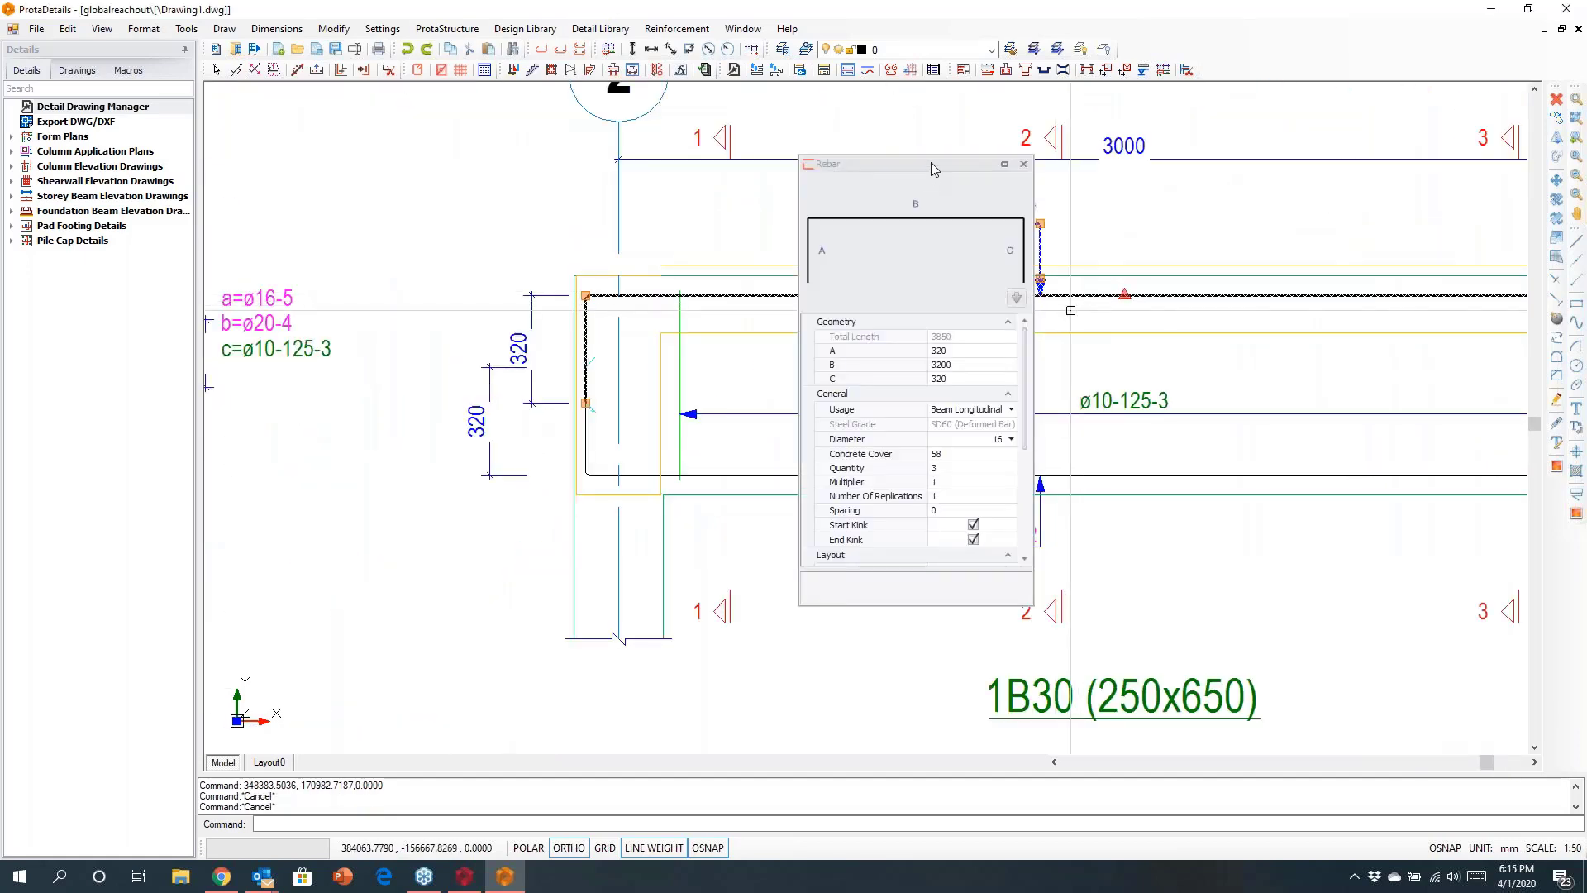
left_click_drag(931, 164, 439, 202)
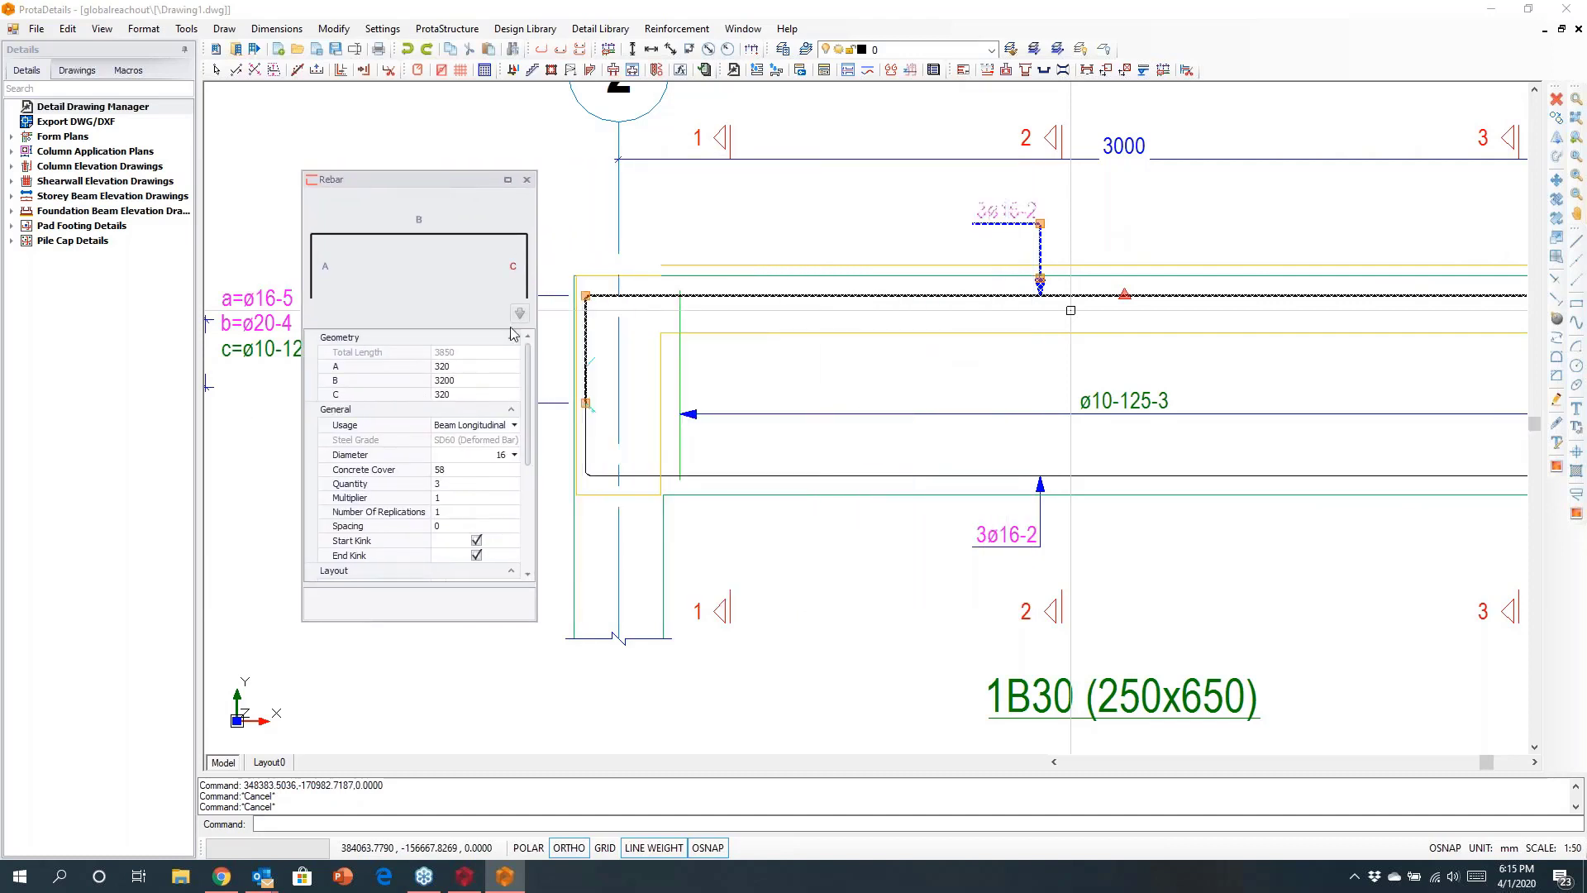
left_click(514, 456)
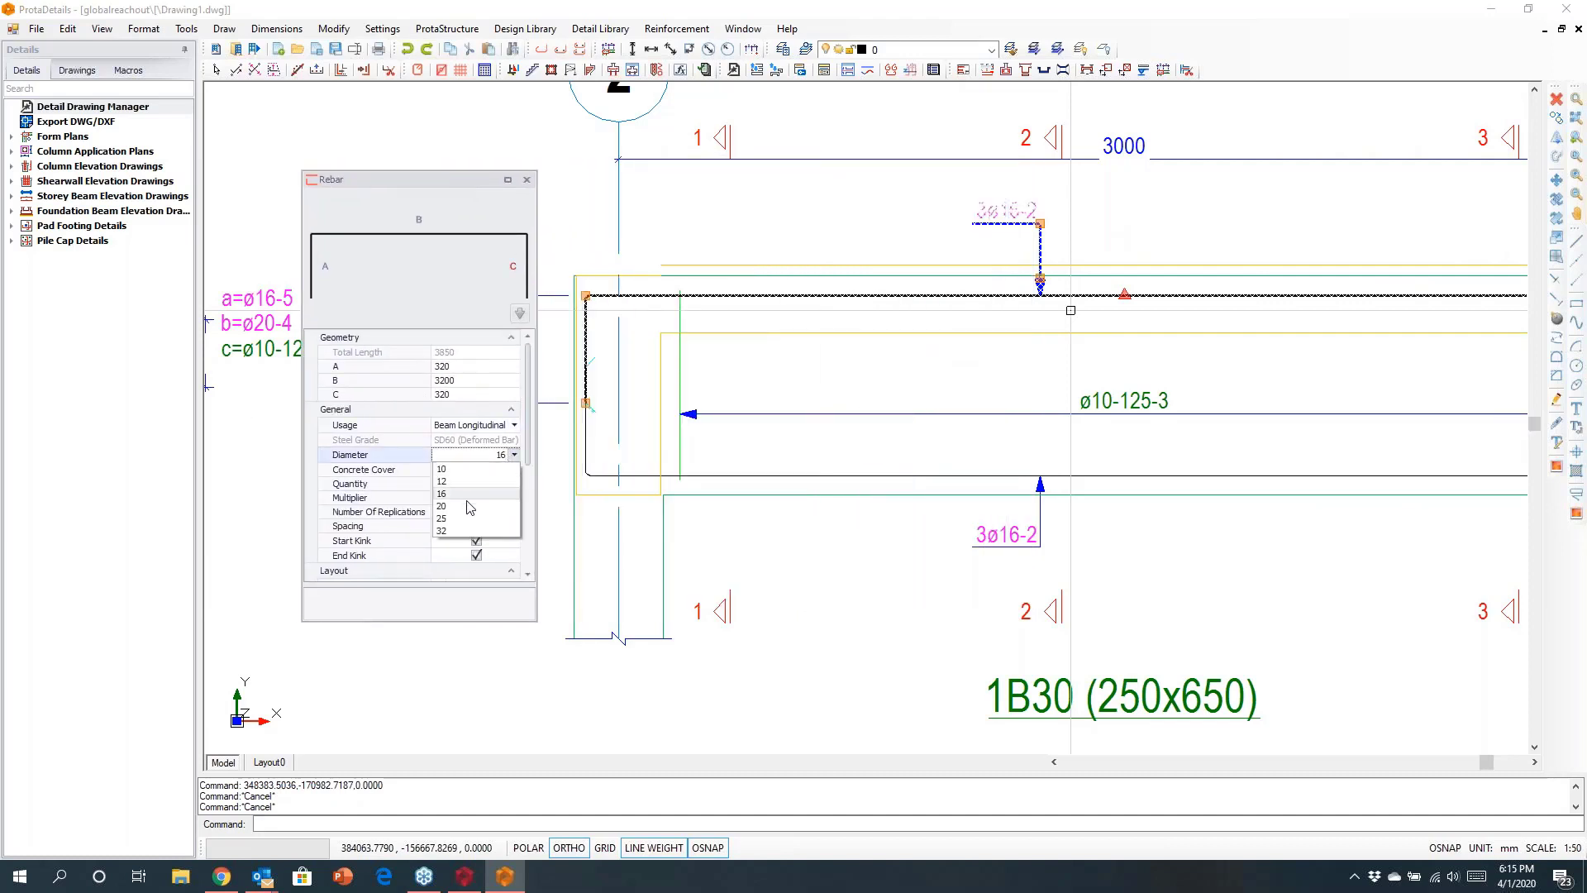
left_click(523, 502)
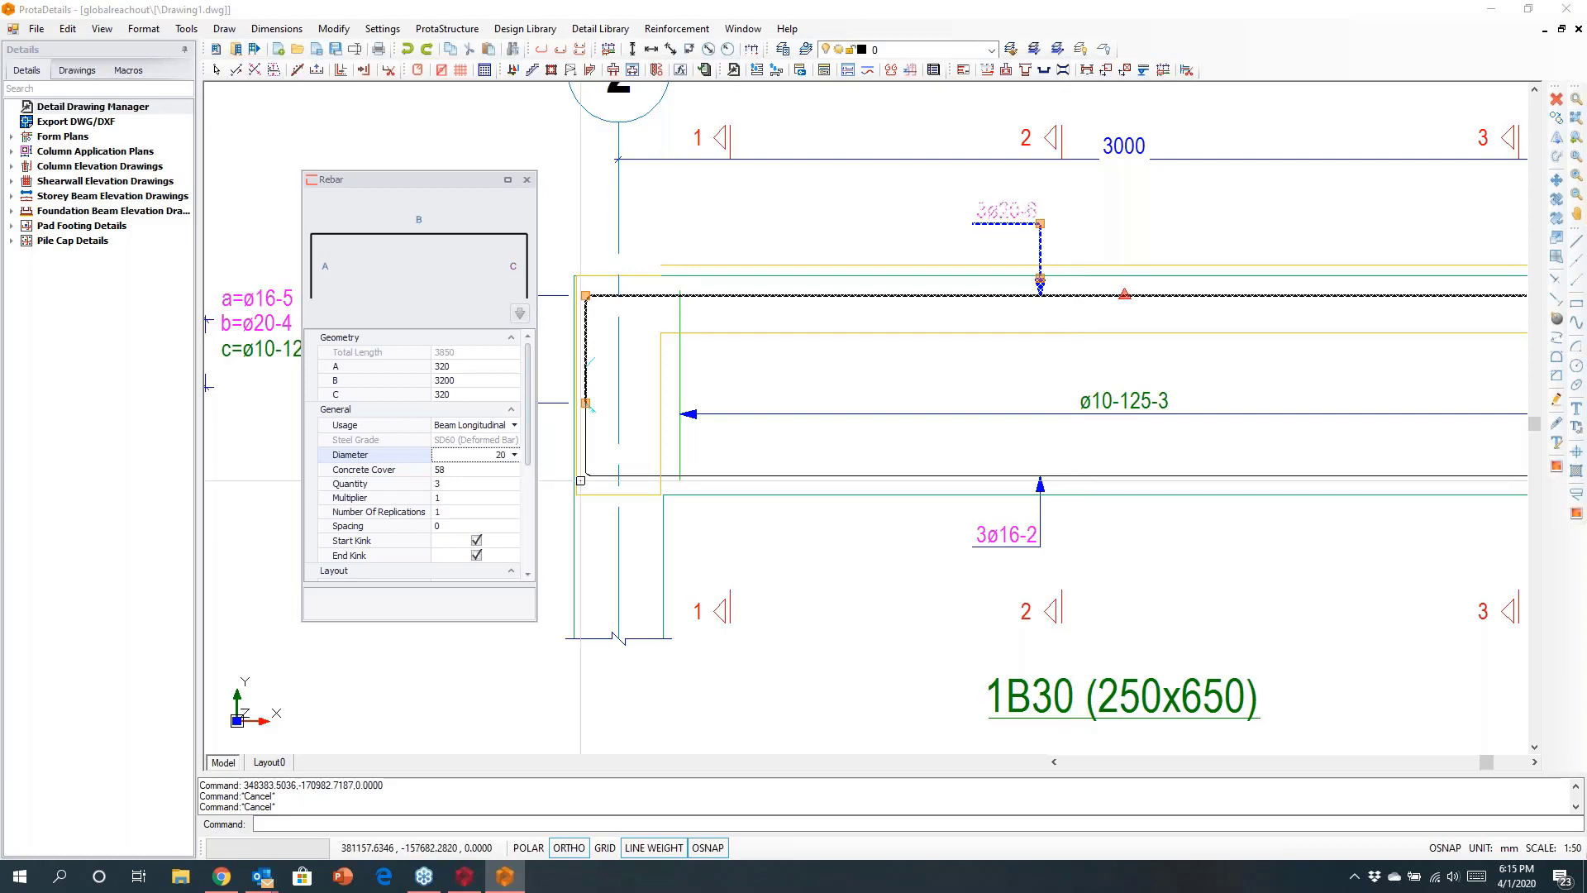
key("Escape")
Examine the bar sizes, quantities, lengths and forms in the beam elevations quantity take-off table on the last beam sheet.
scroll(944, 250, "down", 5)
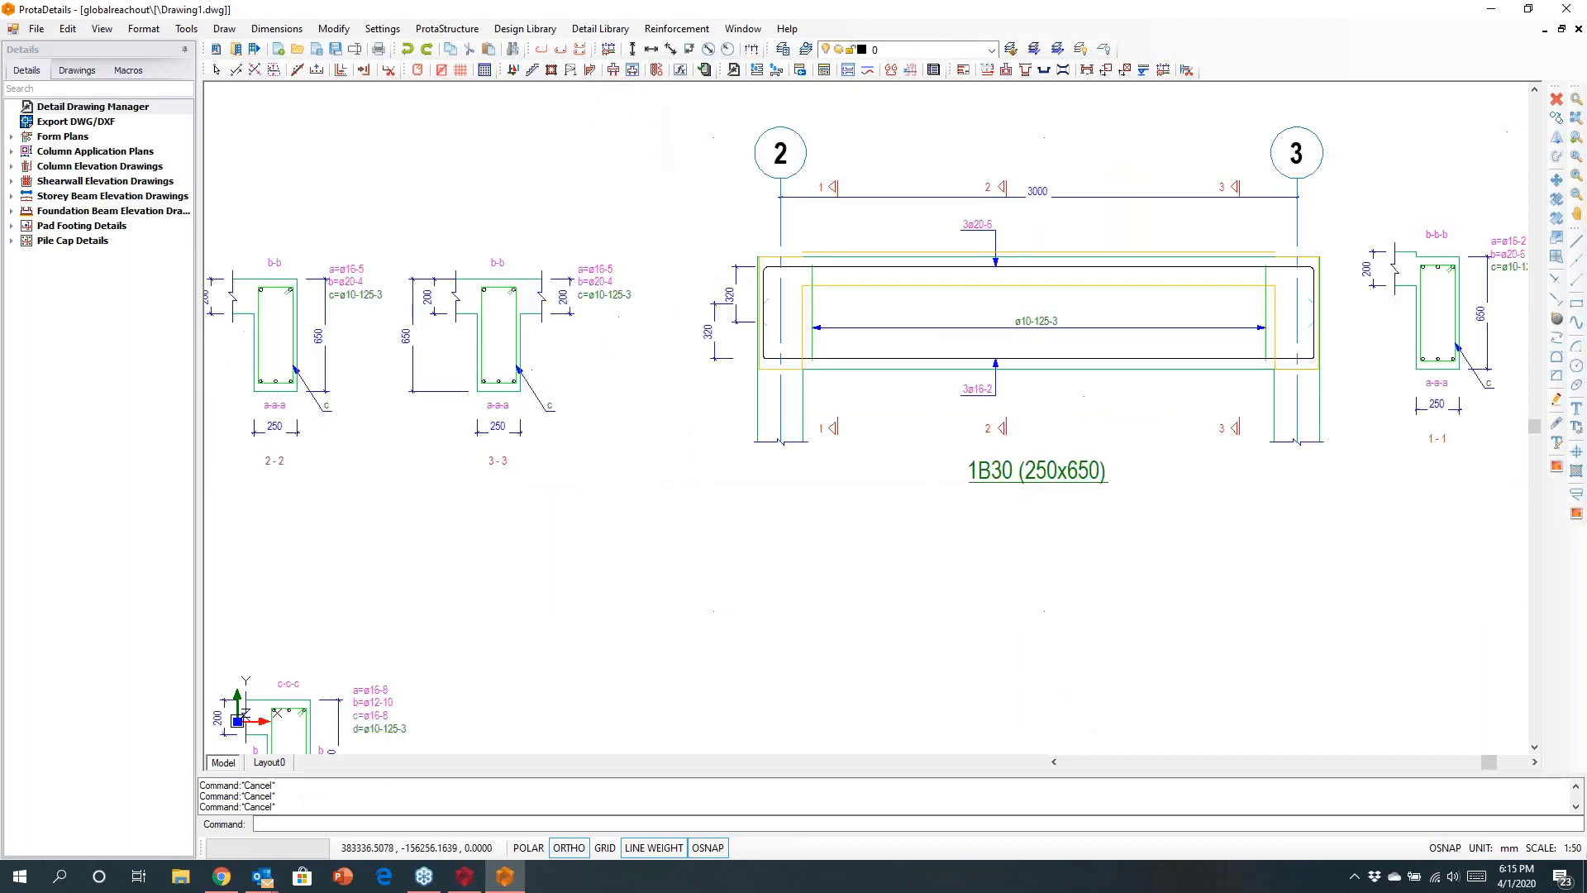
mouse_move(1169, 347)
middle_mouse_down()
mouse_move(953, 450)
mouse_move(456, 605)
middle_mouse_up()
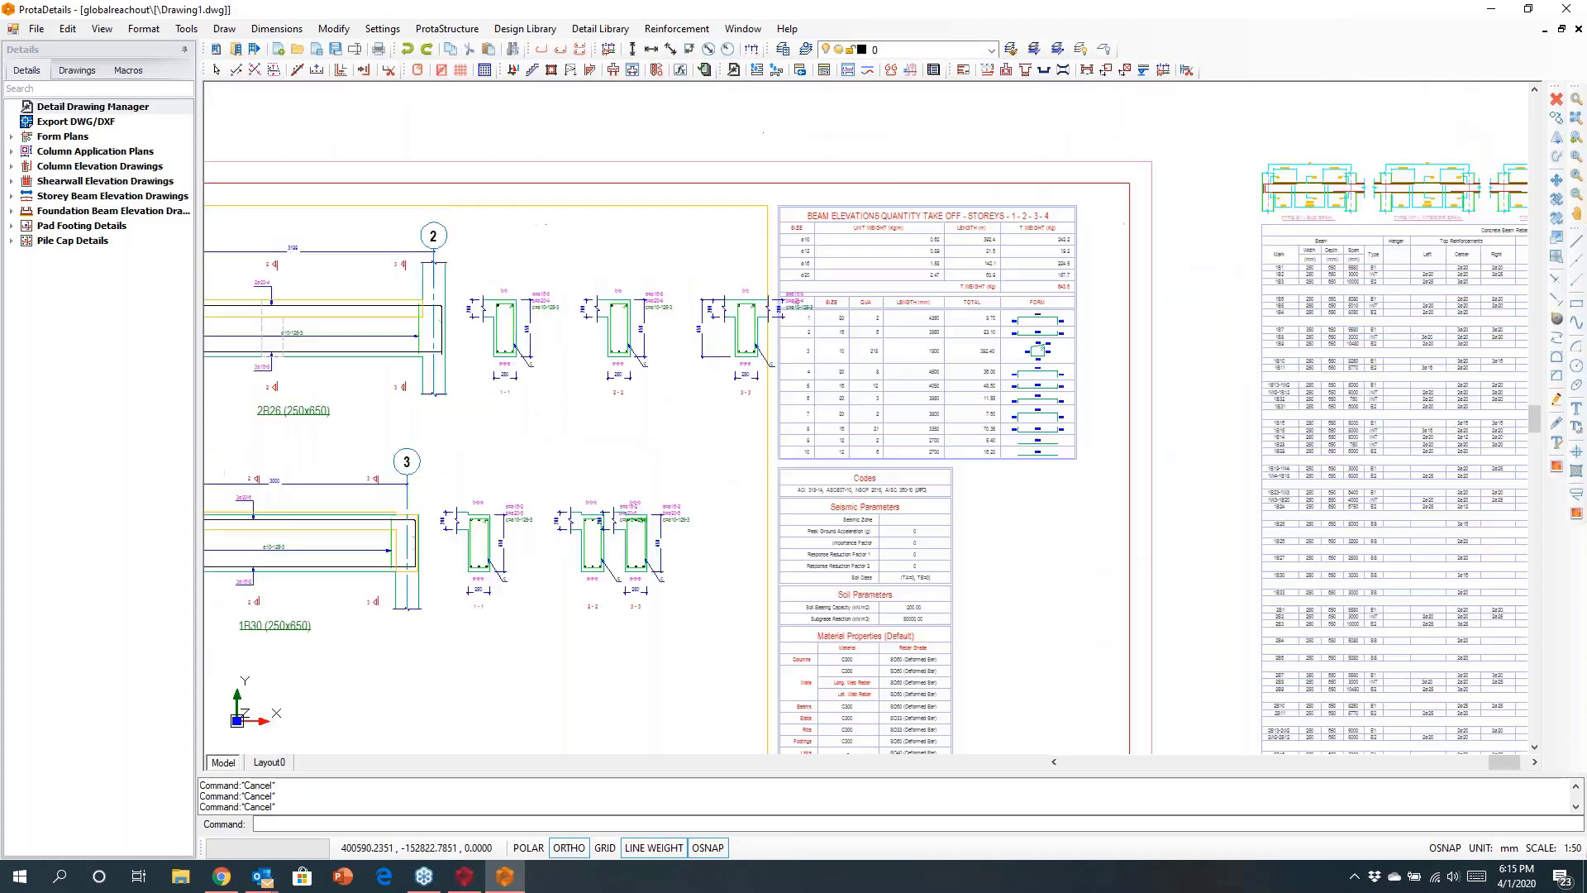
scroll(1035, 321, "up", 2)
scroll(1049, 296, "up", 3)
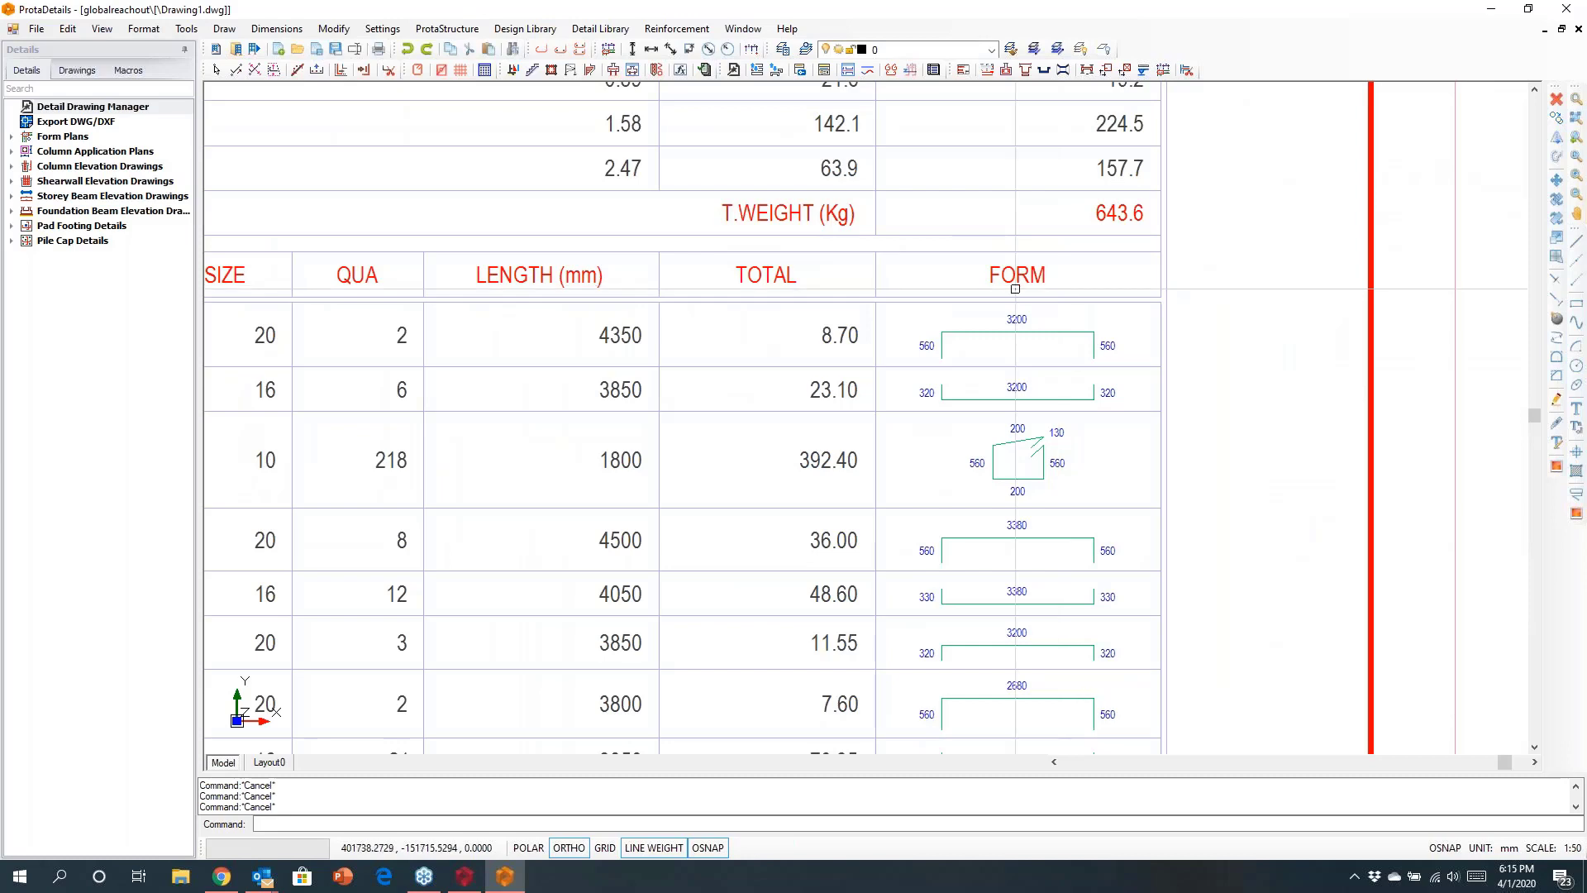
Examine the Concrete Beam Rebar Schedule beside the last beam sheet, including the span type diagrams, reinforcement and link columns.
scroll(1059, 285, "down", 7)
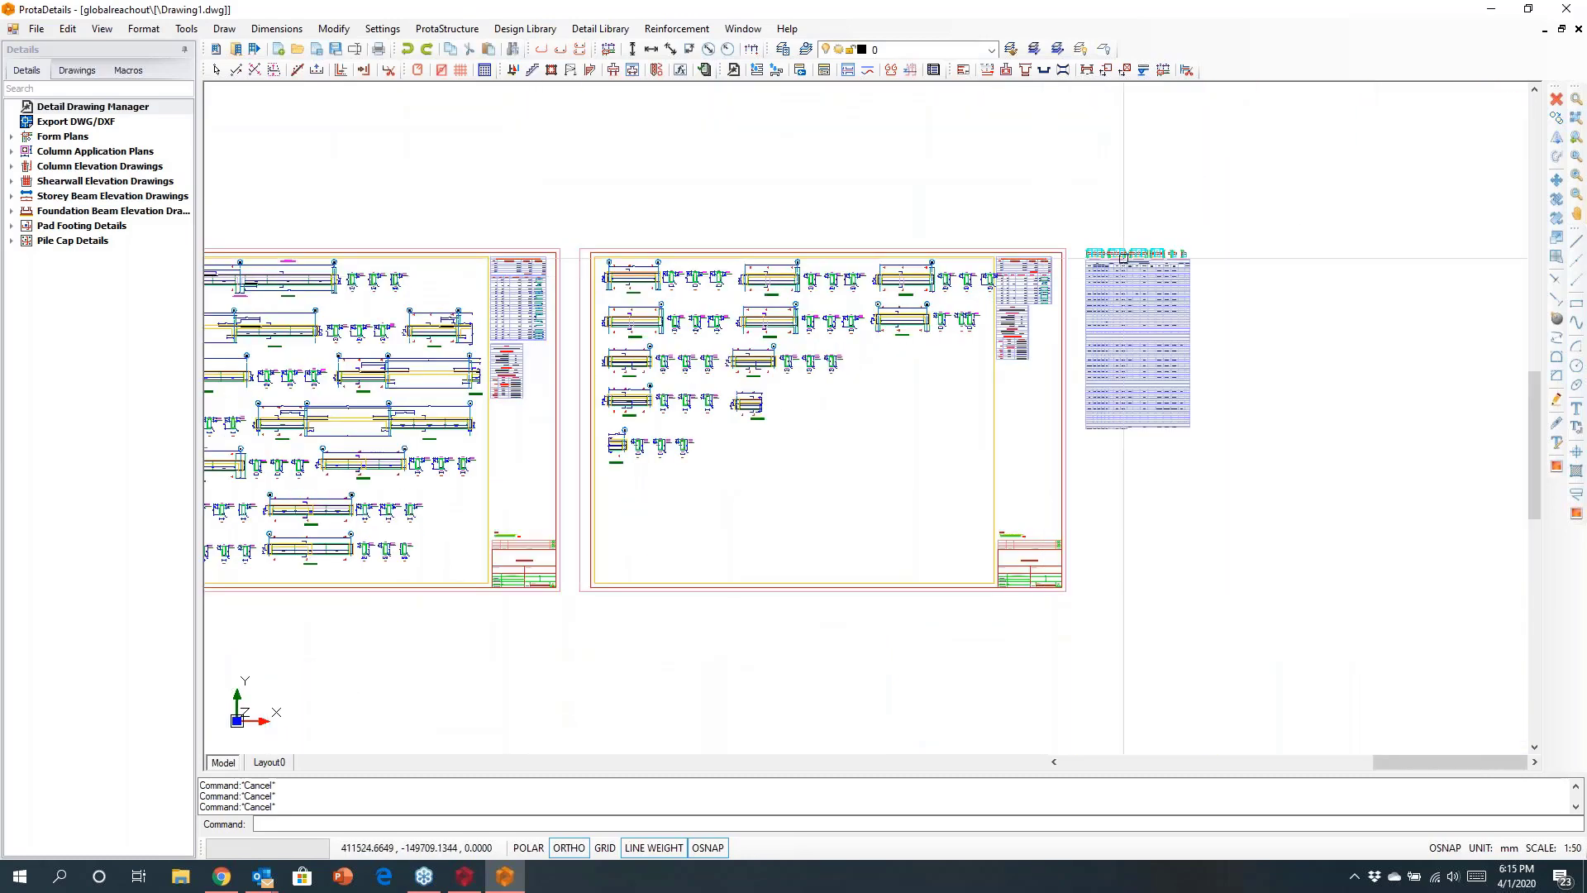
scroll(1141, 264, "up", 6)
scroll(951, 347, "up", 1)
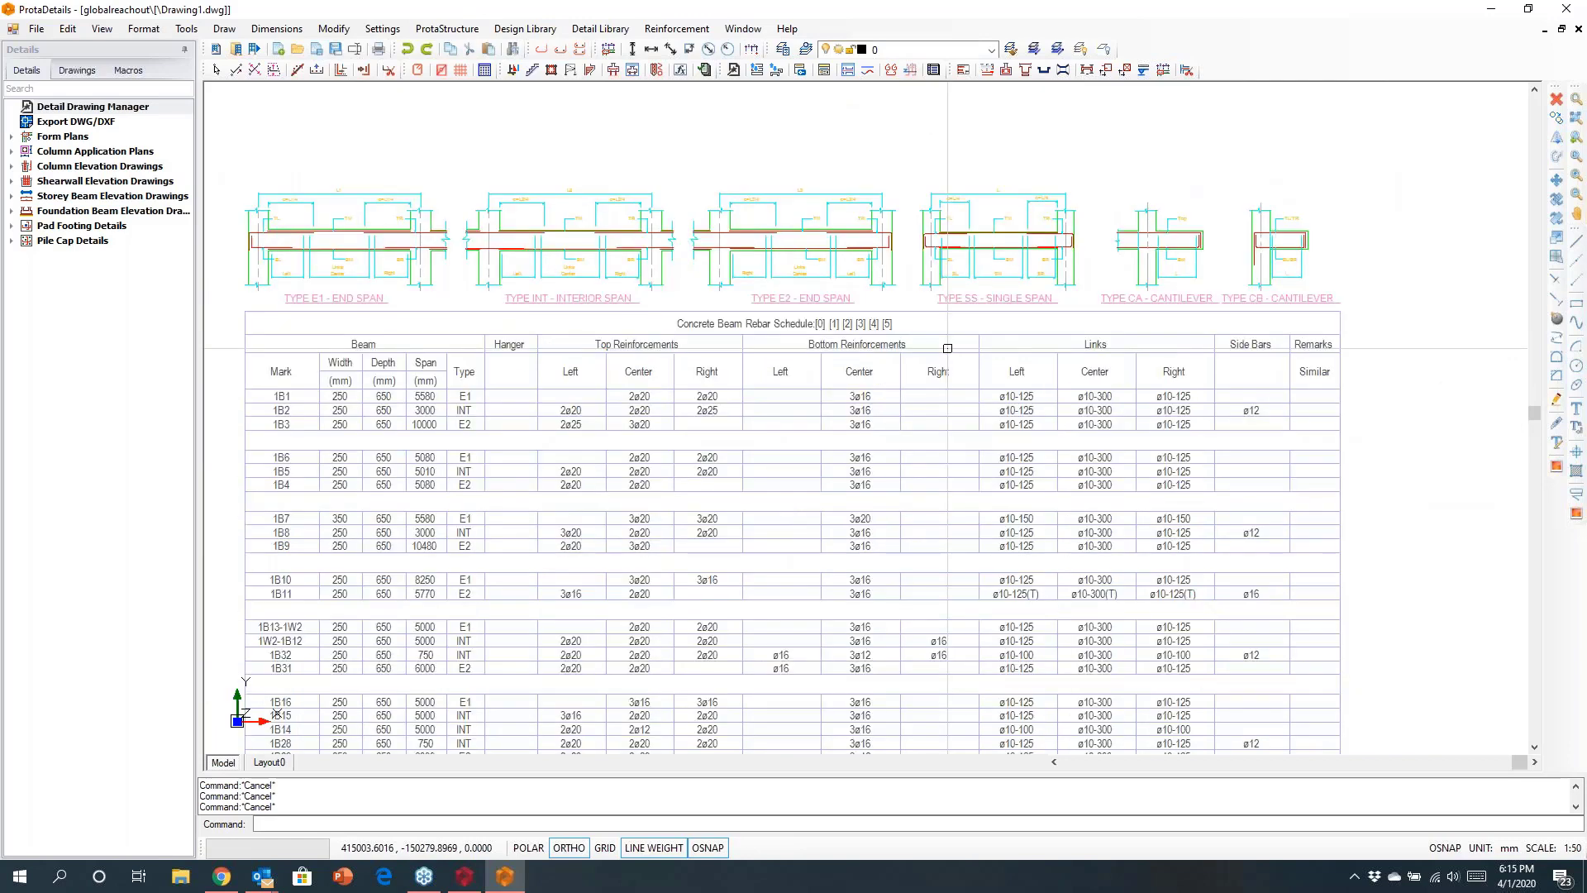
middle_click_drag(791, 433, 839, 345)
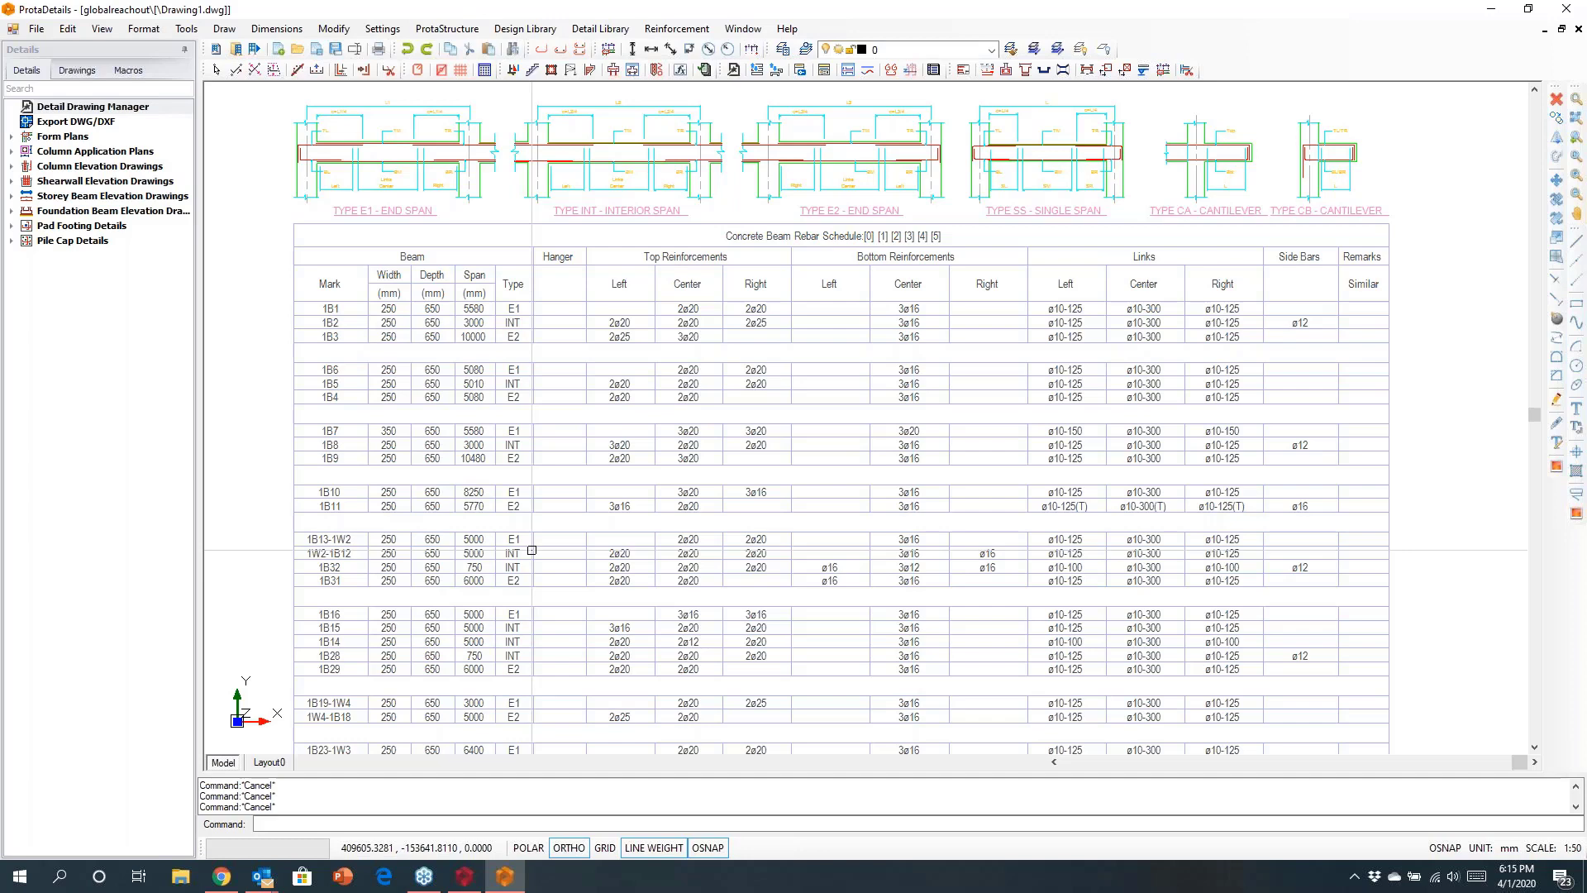
scroll(532, 550, "down", 5)
scroll(753, 628, "up", 2)
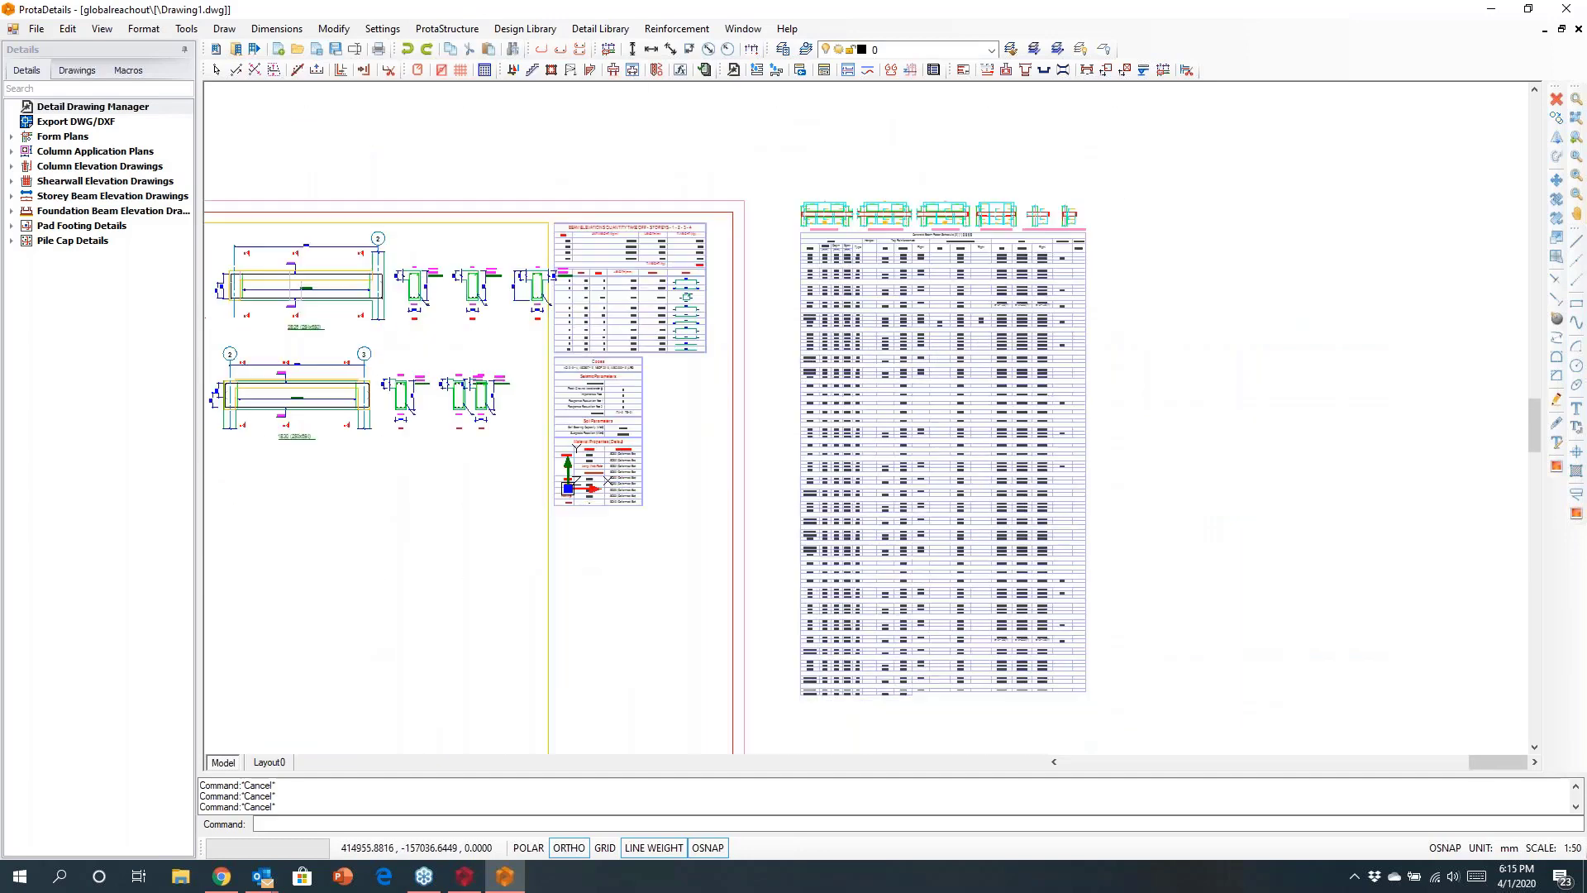
Review the remaining beam elevation sheets and the foundation beam and pad footing detail sheets beneath them.
scroll(987, 397, "down", 2)
scroll(967, 422, "down", 1)
mouse_move(814, 483)
middle_mouse_down()
mouse_move(1133, 389)
mouse_move(1265, 454)
middle_mouse_up()
scroll(1080, 475, "down", 3)
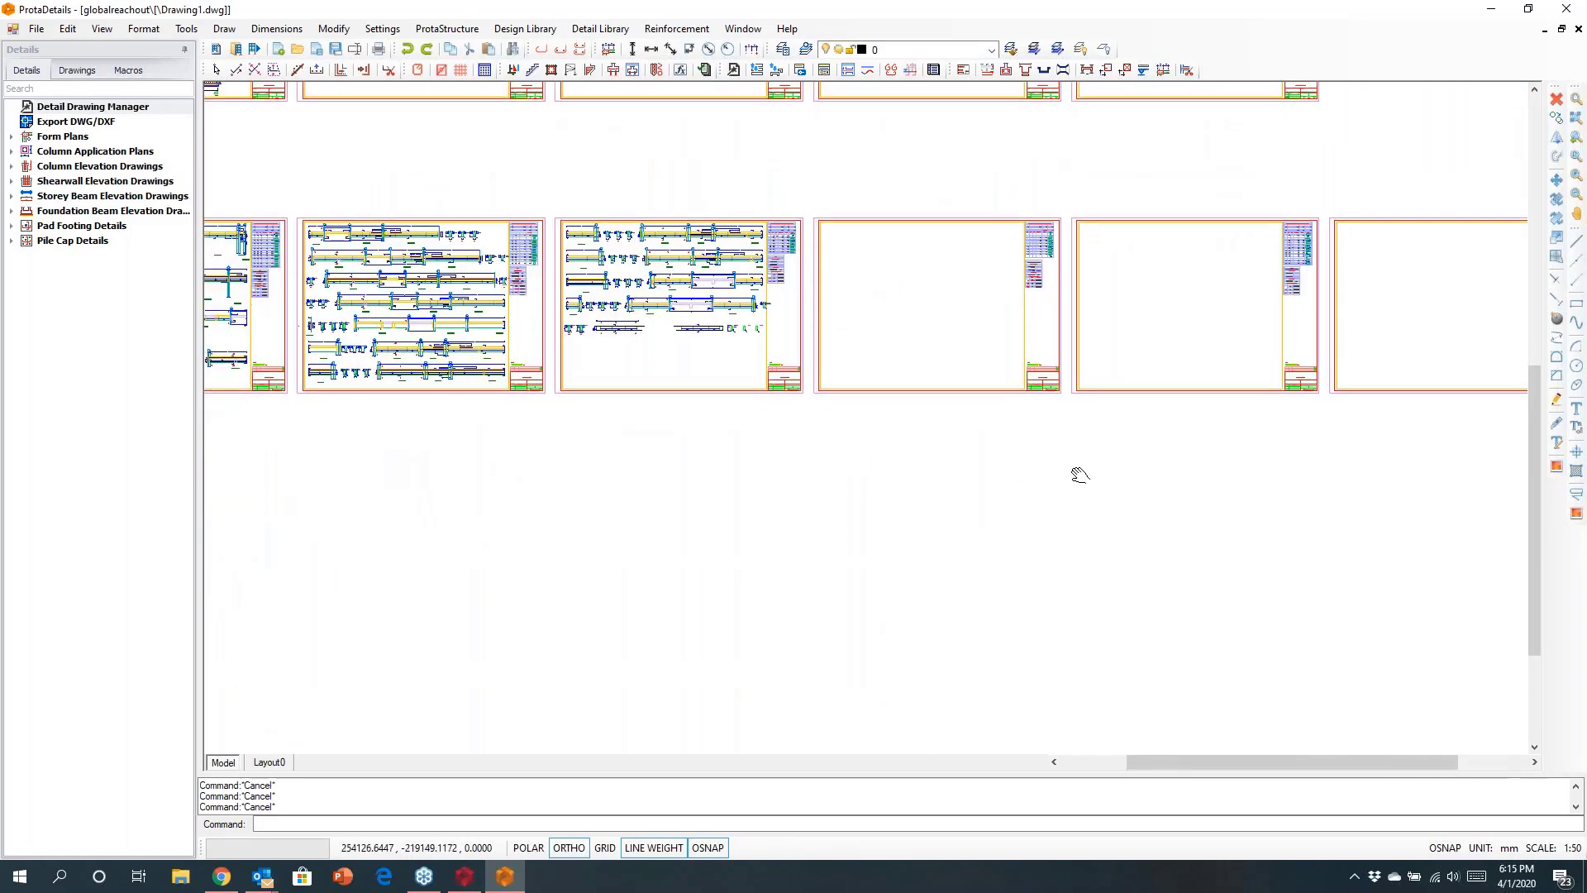
middle_click_drag(1080, 475, 1449, 361)
mouse_move(223, 529)
middle_mouse_down()
mouse_move(748, 457)
mouse_move(1031, 384)
middle_mouse_up()
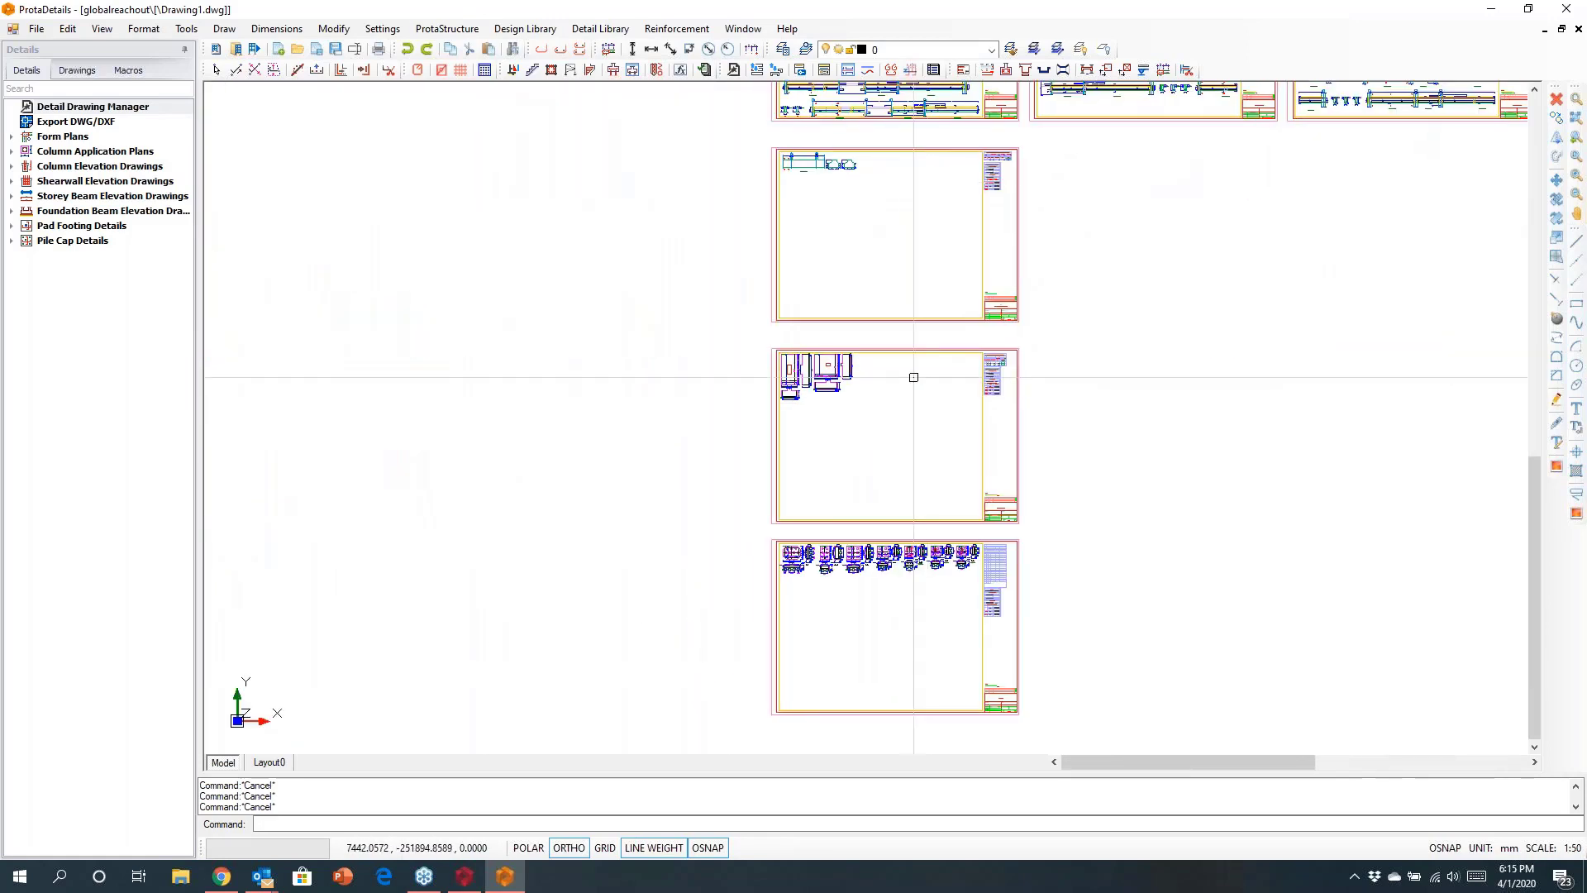
scroll(823, 380, "up", 4)
scroll(823, 379, "down", 2)
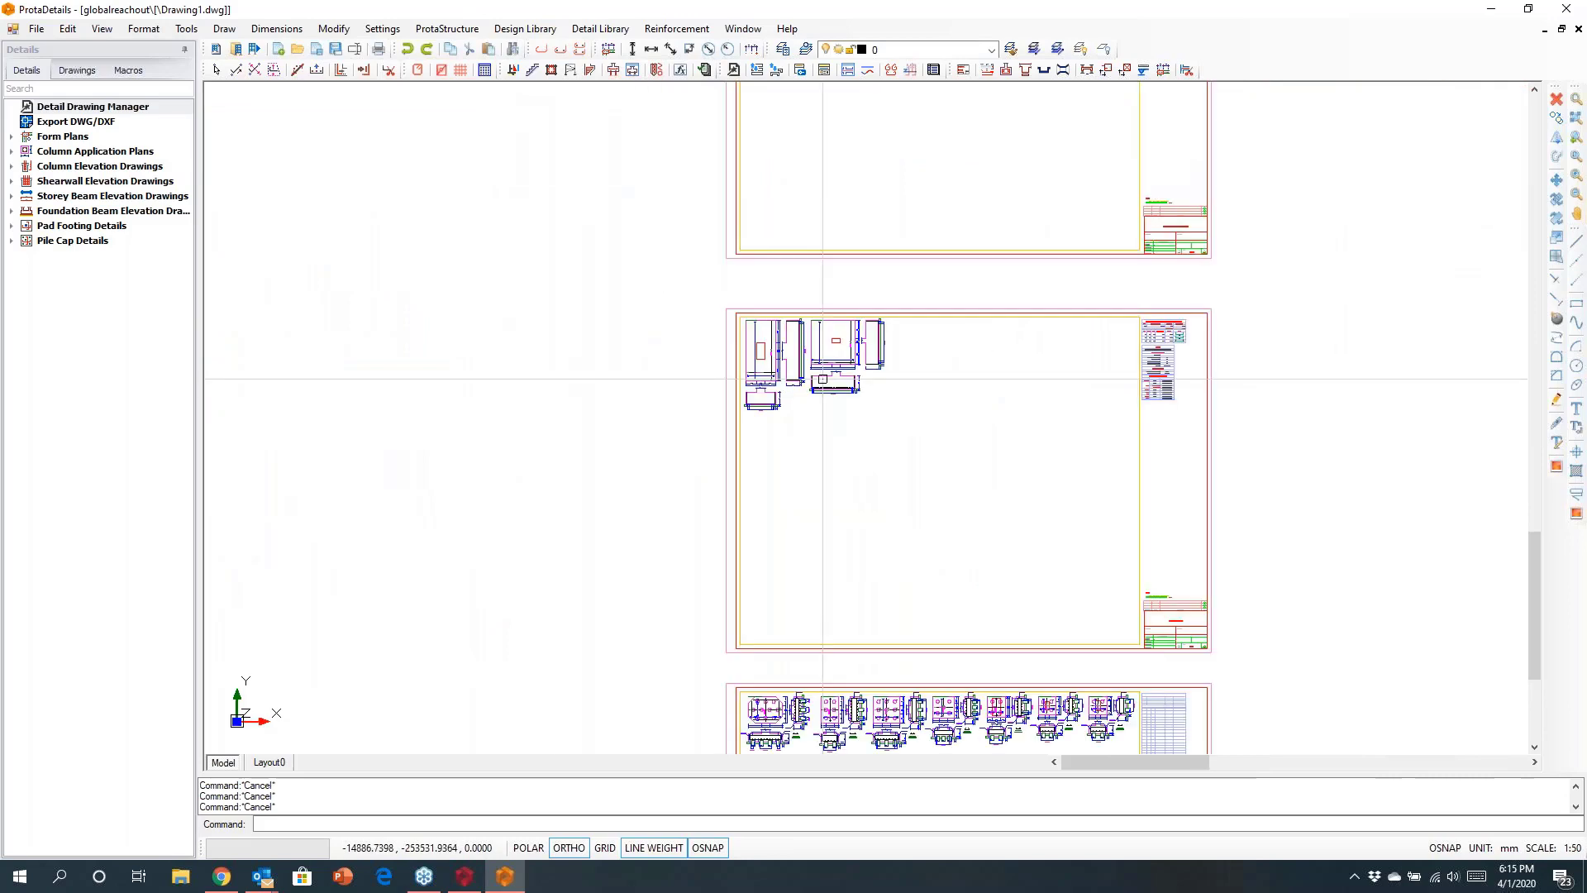
Examine the pile cap plans and sections on the lowest detail sheet.
mouse_move(865, 437)
middle_mouse_down()
mouse_move(861, 240)
mouse_move(832, 162)
middle_mouse_up()
scroll(917, 457, "up", 5)
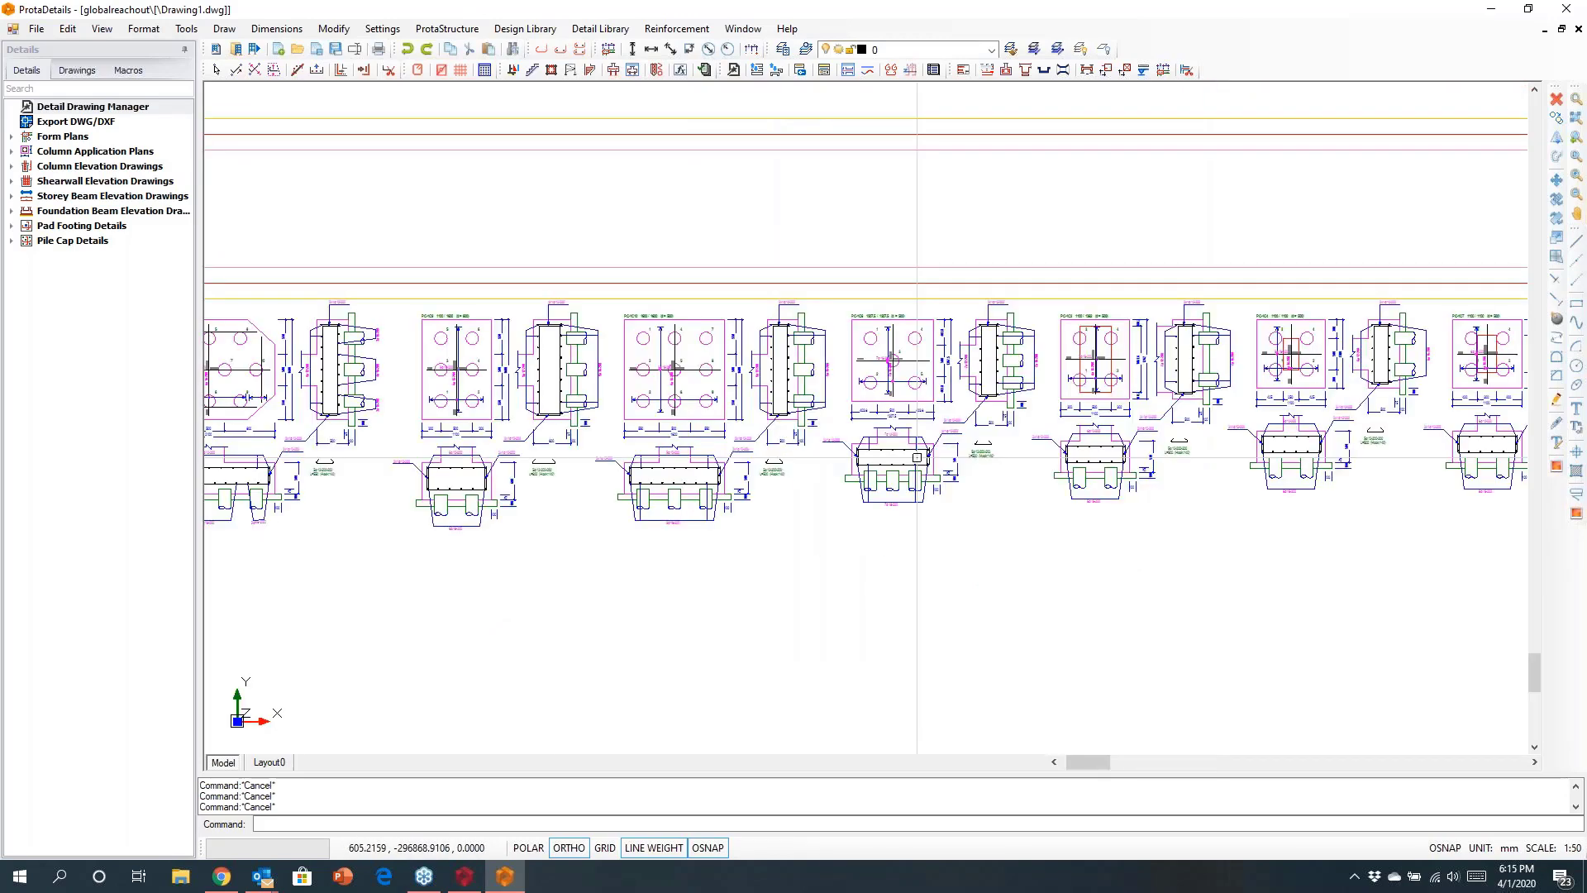
scroll(916, 458, "down", 6)
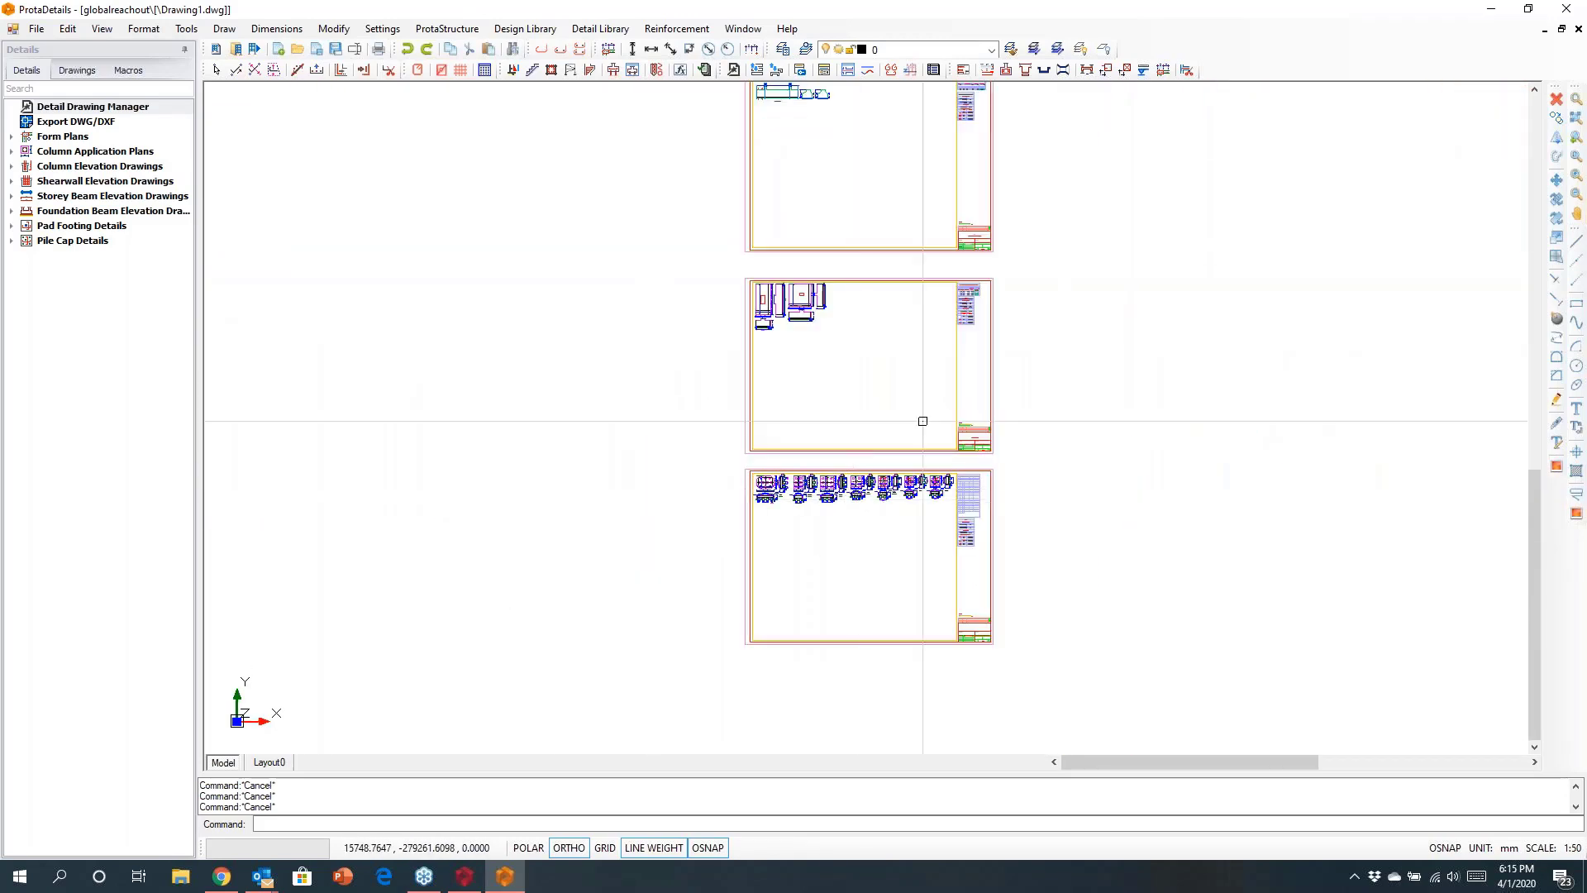
middle_click_drag(922, 421, 613, 567)
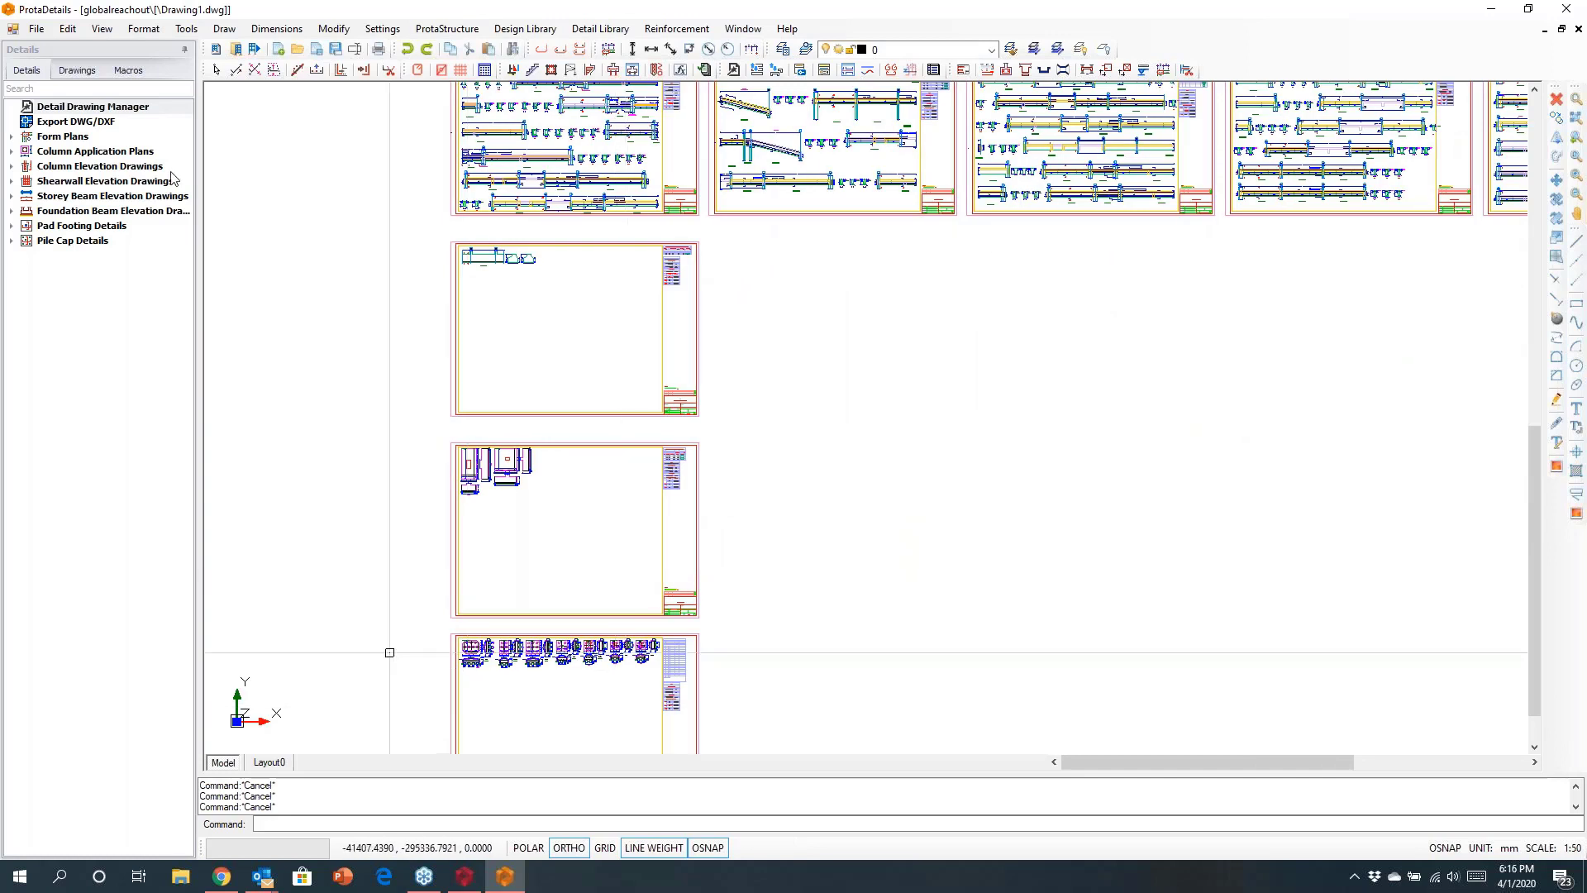
Create a new drawing and place the through-storeys elevation of column 1C1 in it, covering storeys St: 1 to St: 5.
left_click(279, 49)
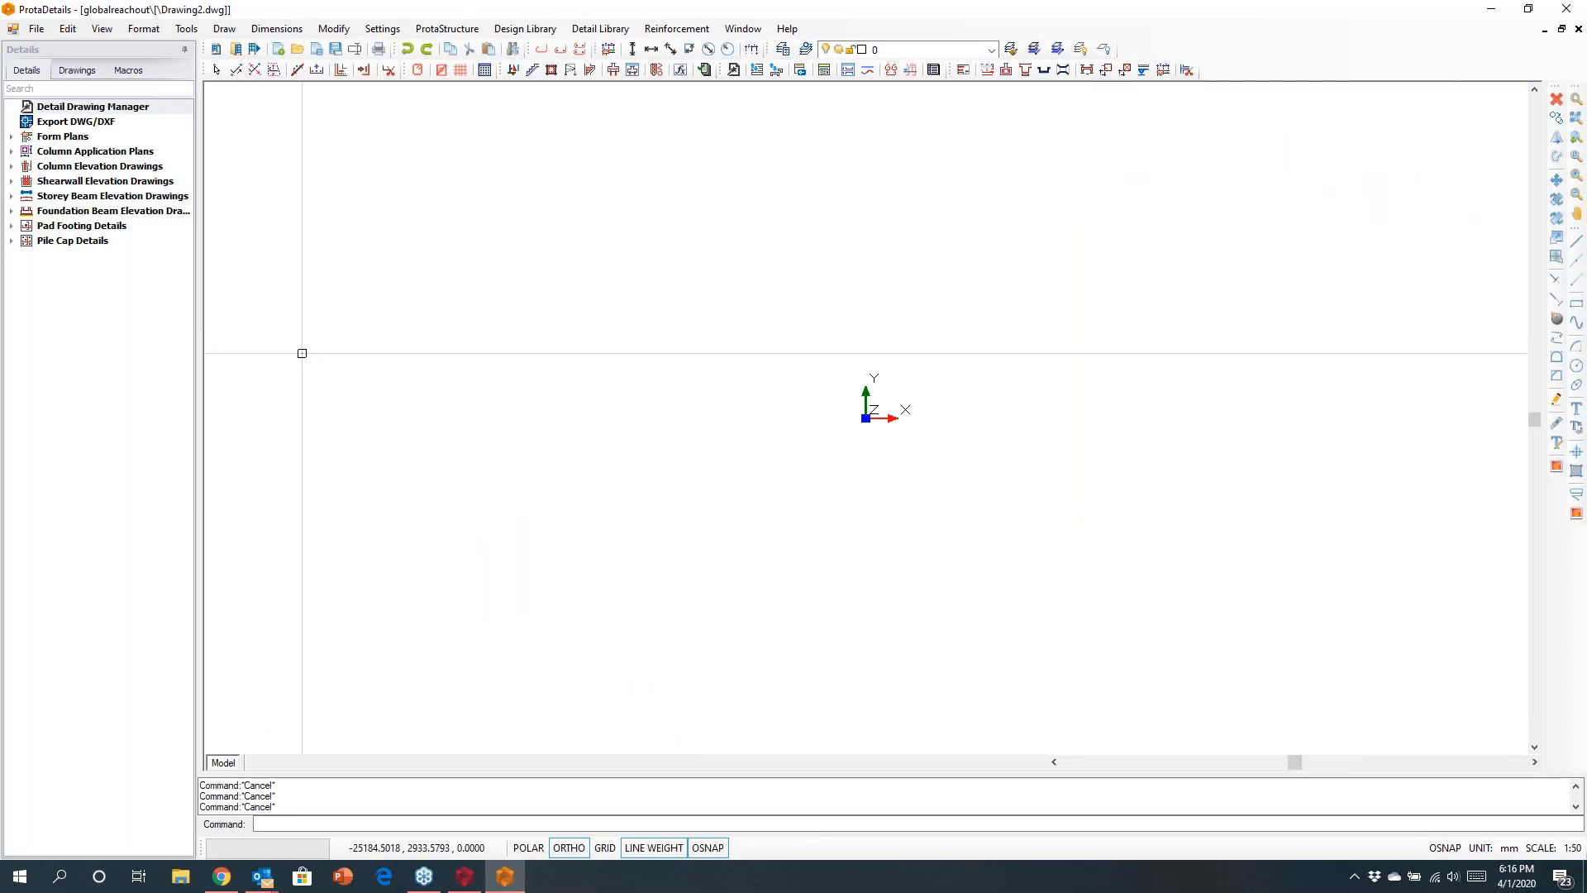
left_click(10, 182)
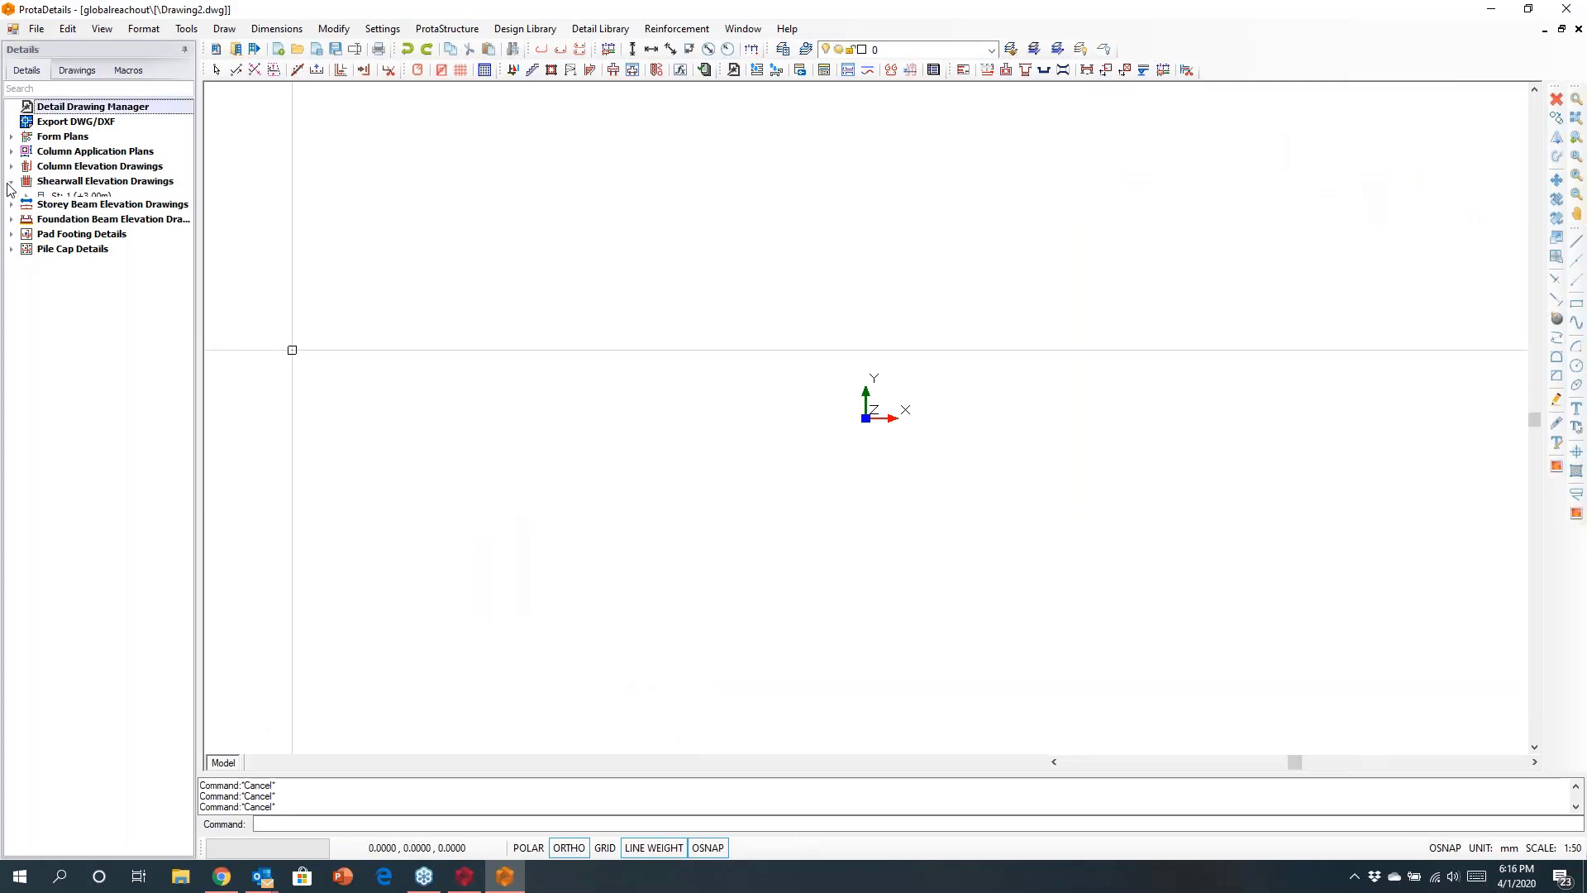
left_click(11, 167)
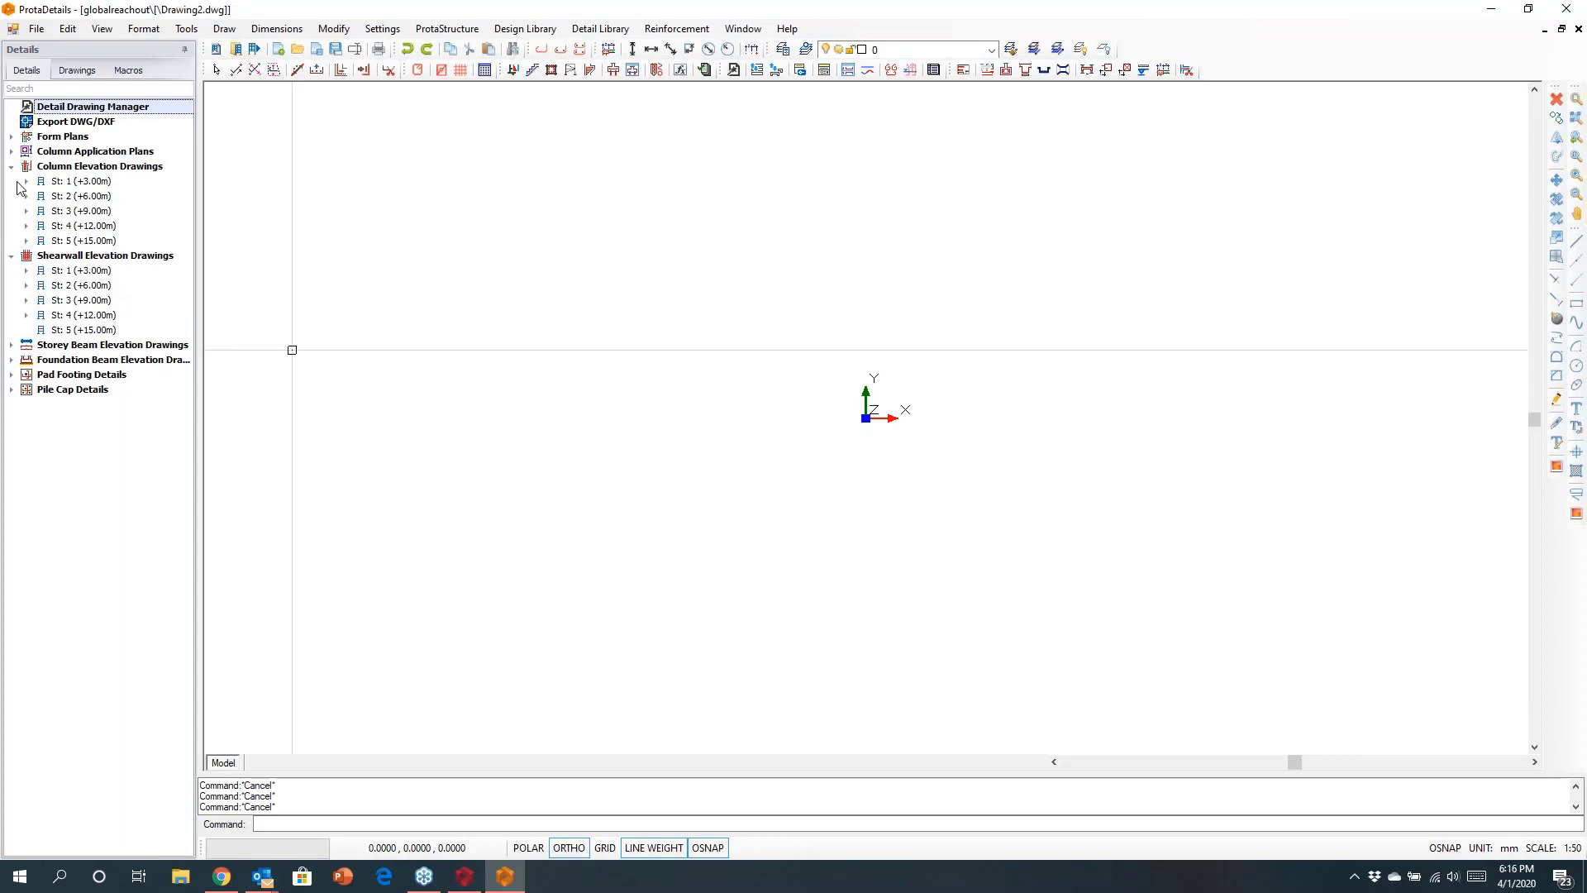
left_click(26, 181)
right_click(73, 198)
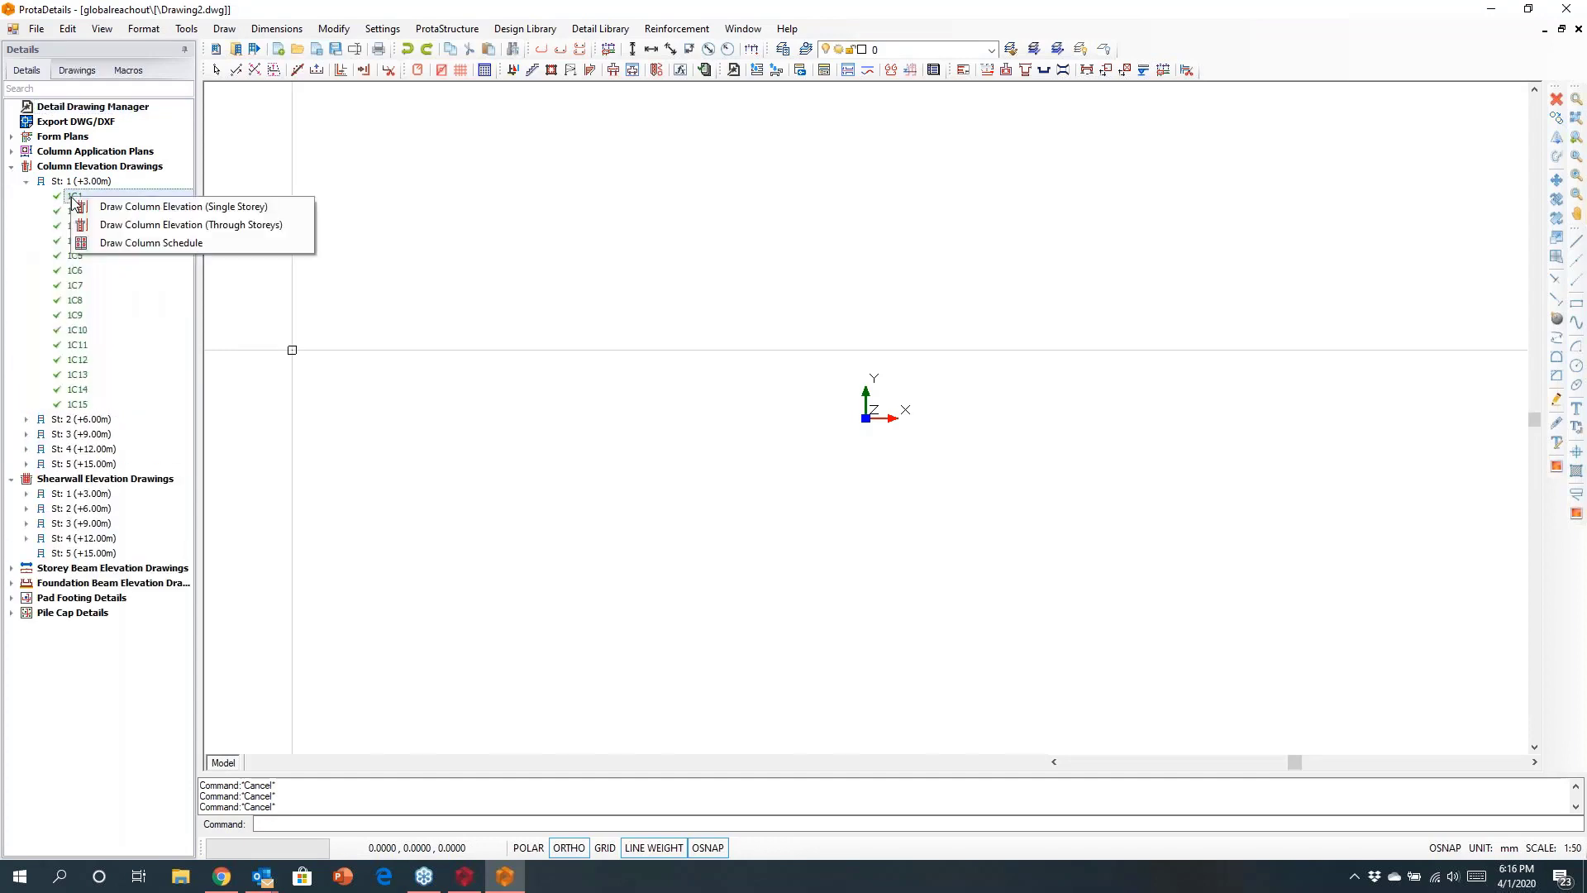
left_click(110, 225)
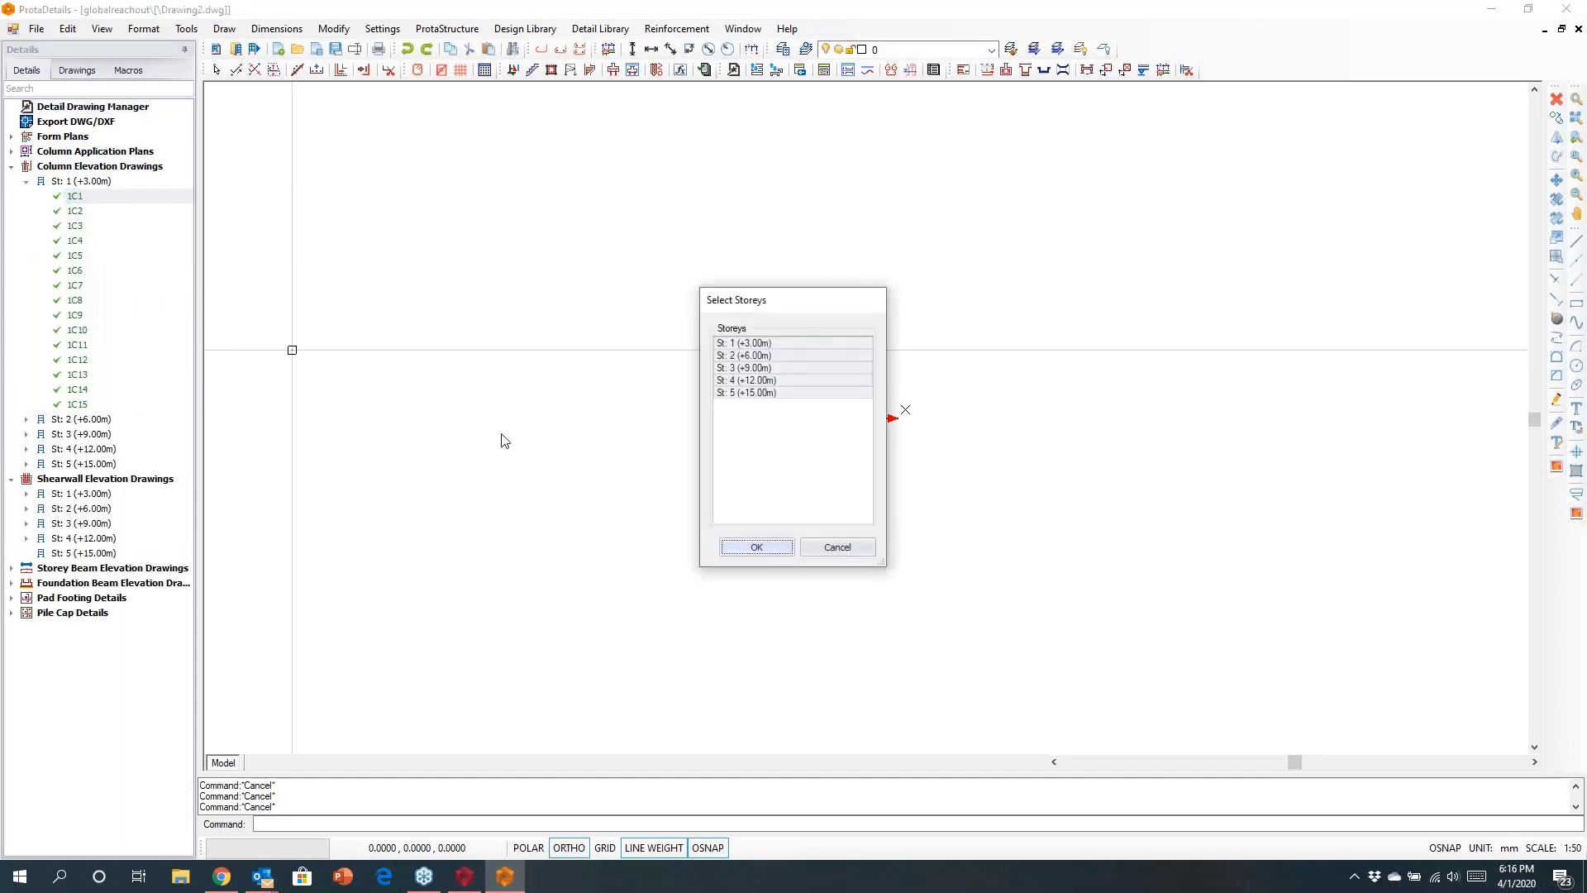
left_click(732, 548)
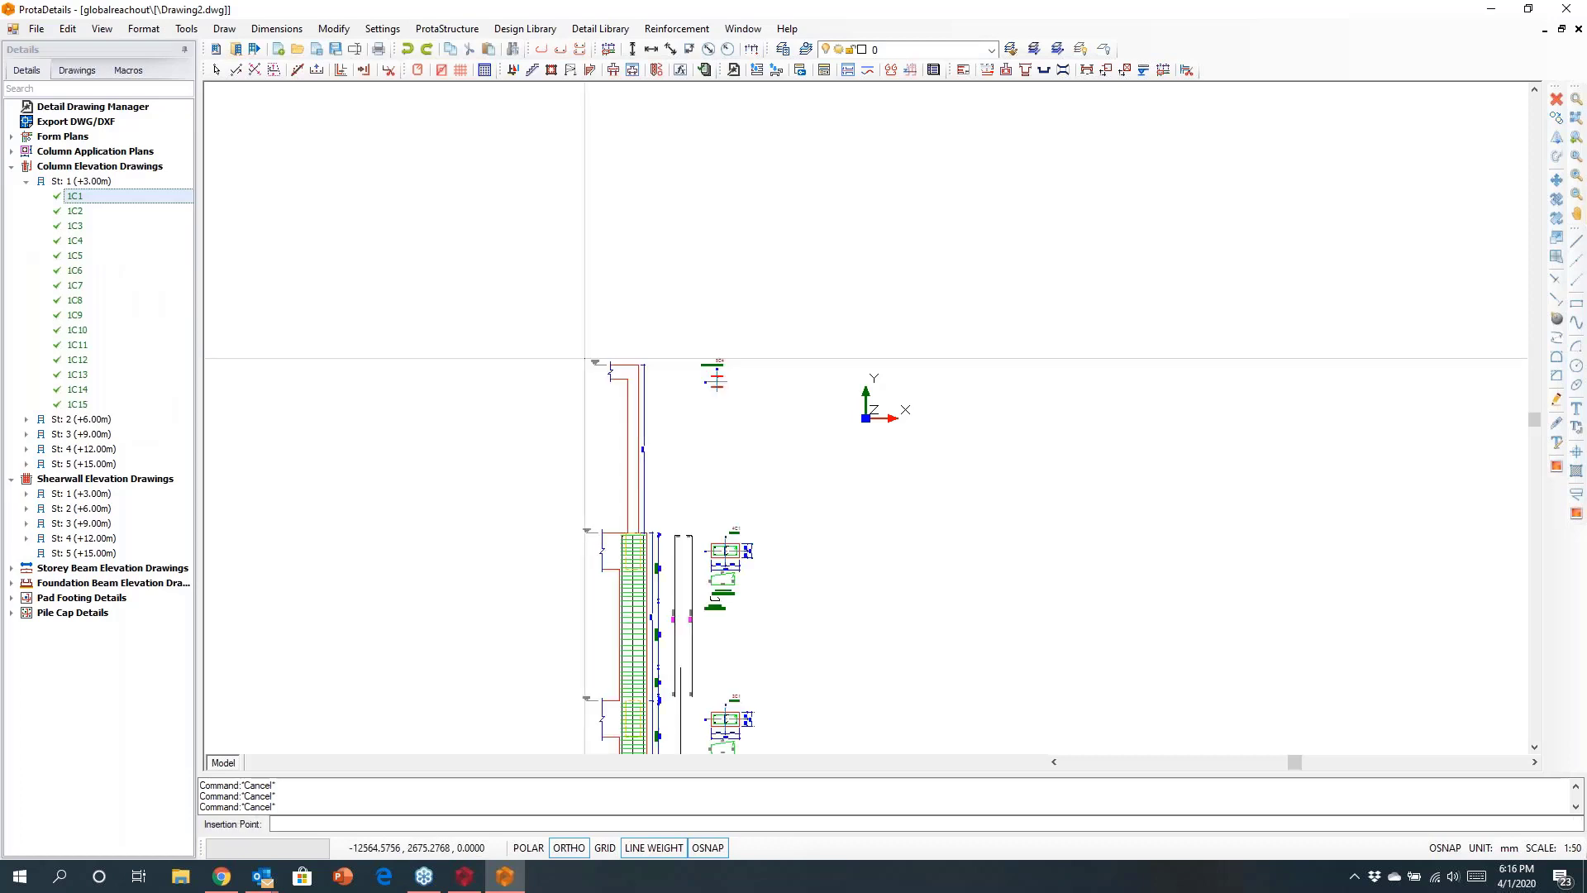
scroll(400, 381, "down", 2)
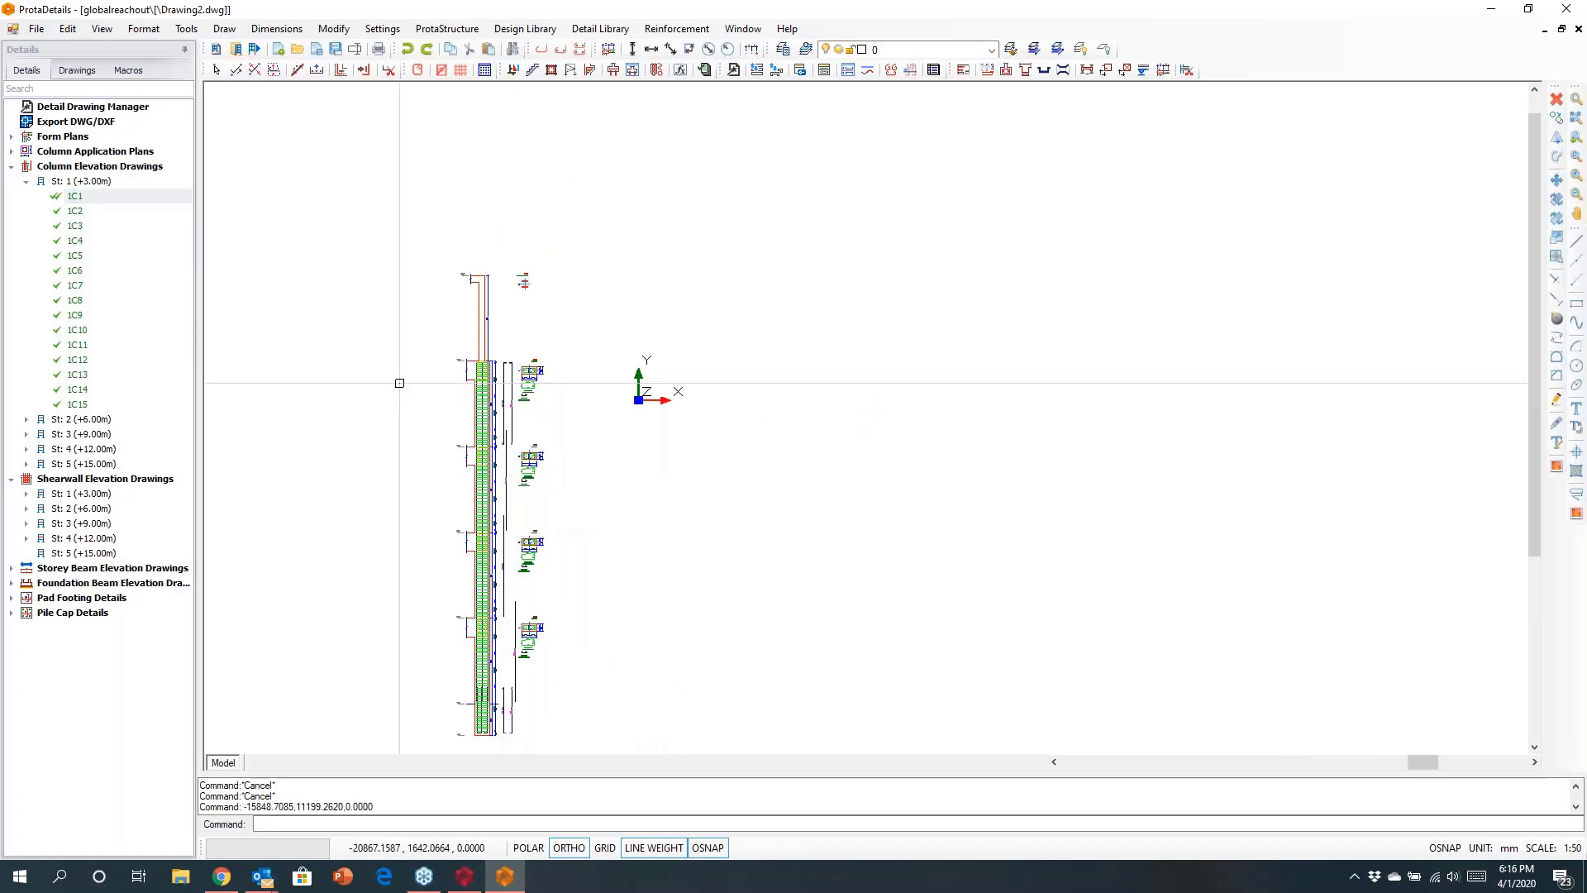
middle_click_drag(397, 433, 362, 355)
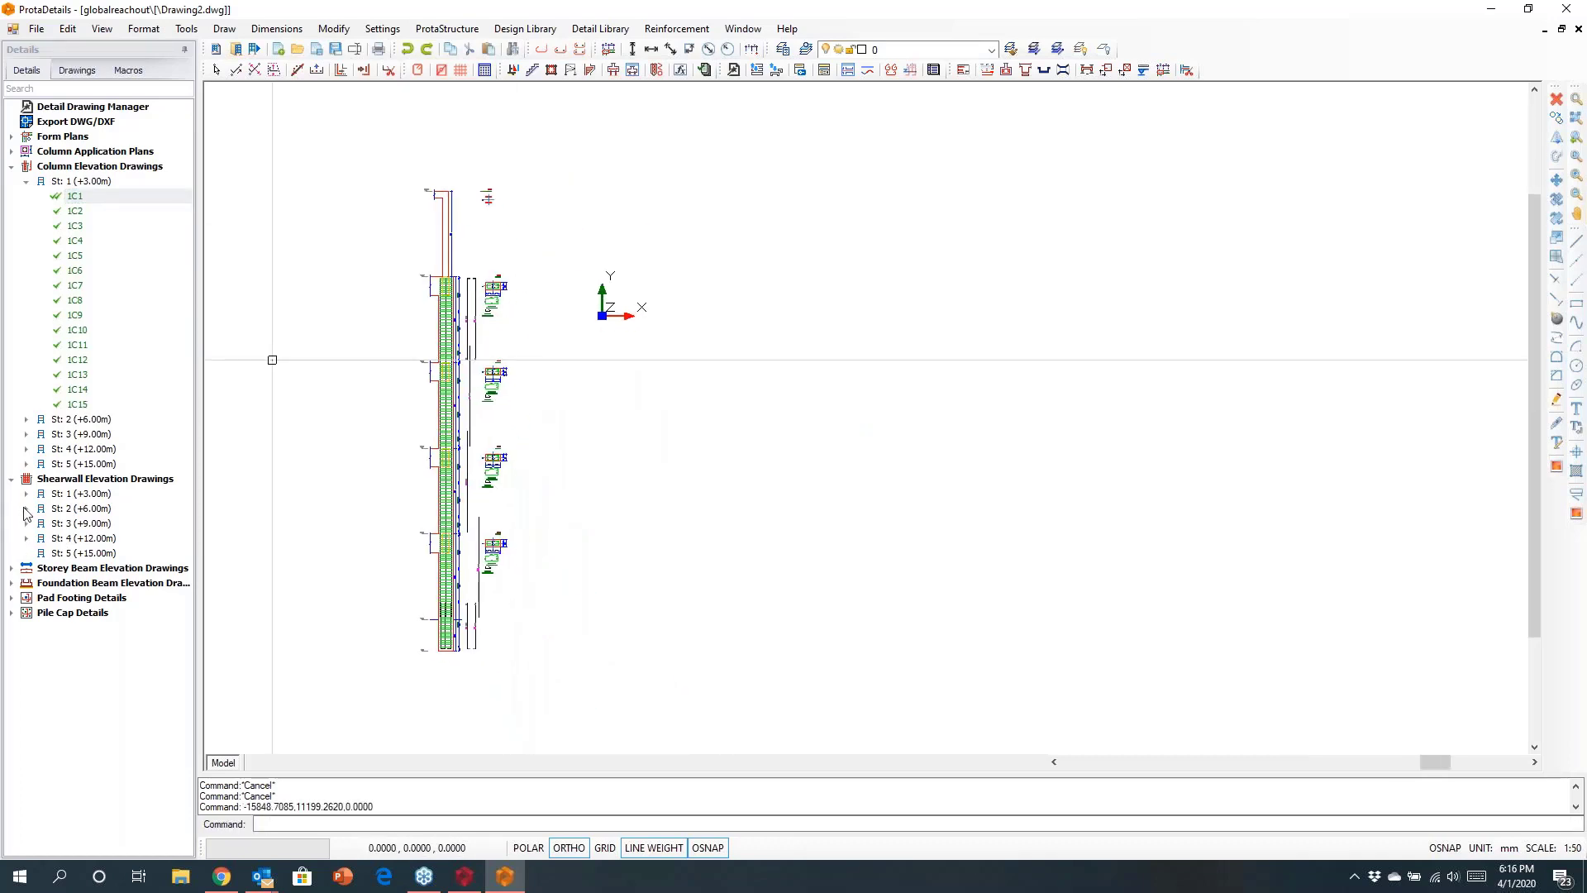
Place the storey 1 elevation of beams 1B1 - 1B2 - 1B3 beside the column elevation.
left_click(11, 569)
left_click(27, 583)
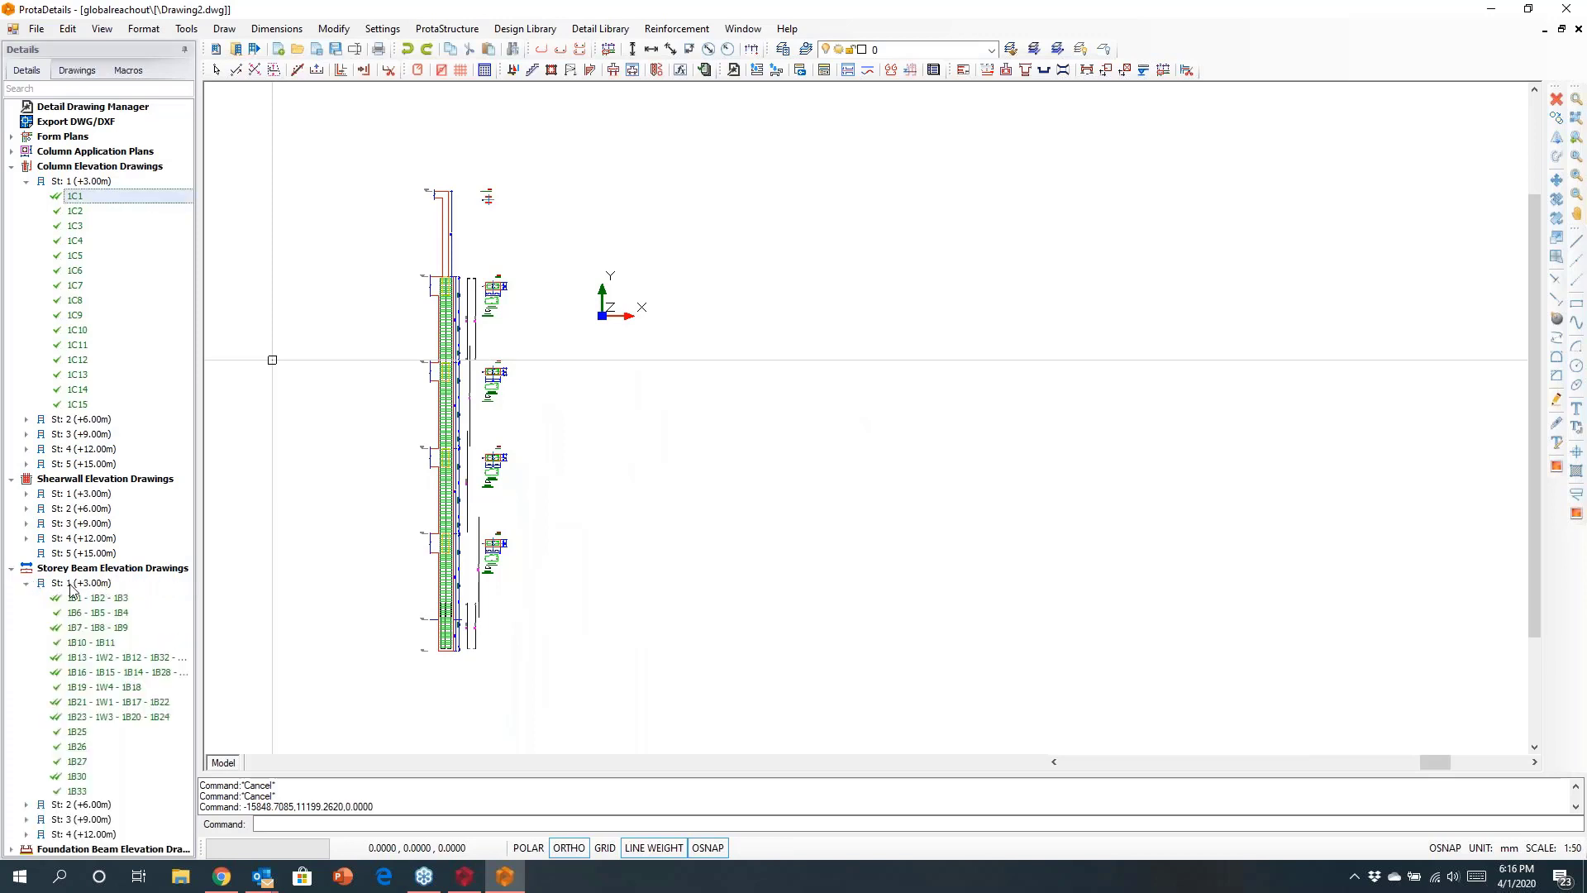
right_click(87, 597)
left_click(118, 606)
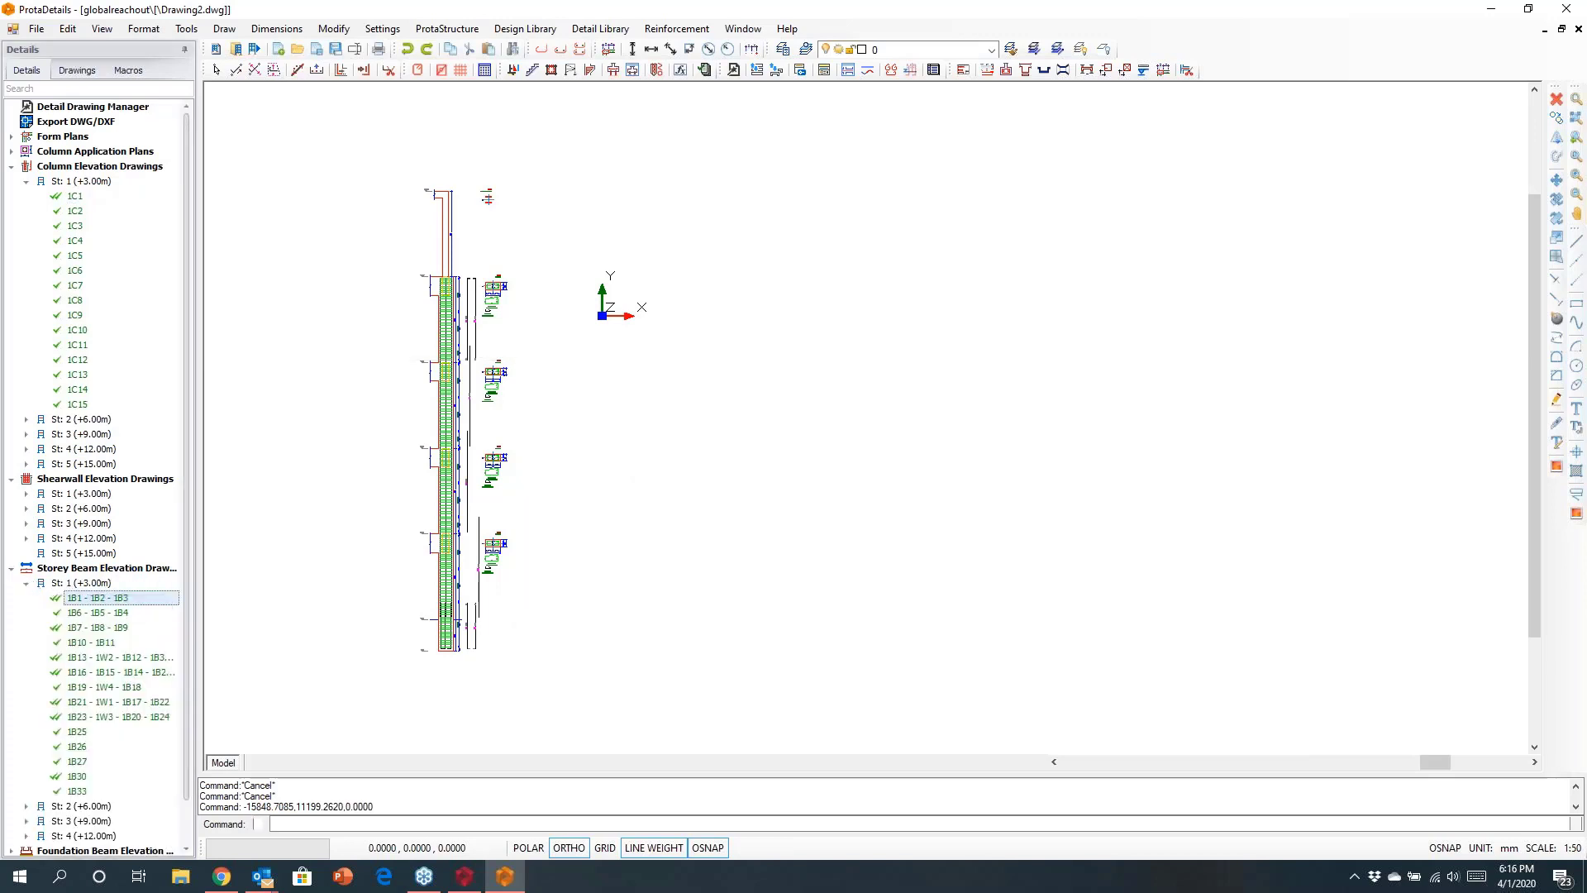
left_click(678, 278)
scroll(914, 339, "up", 3)
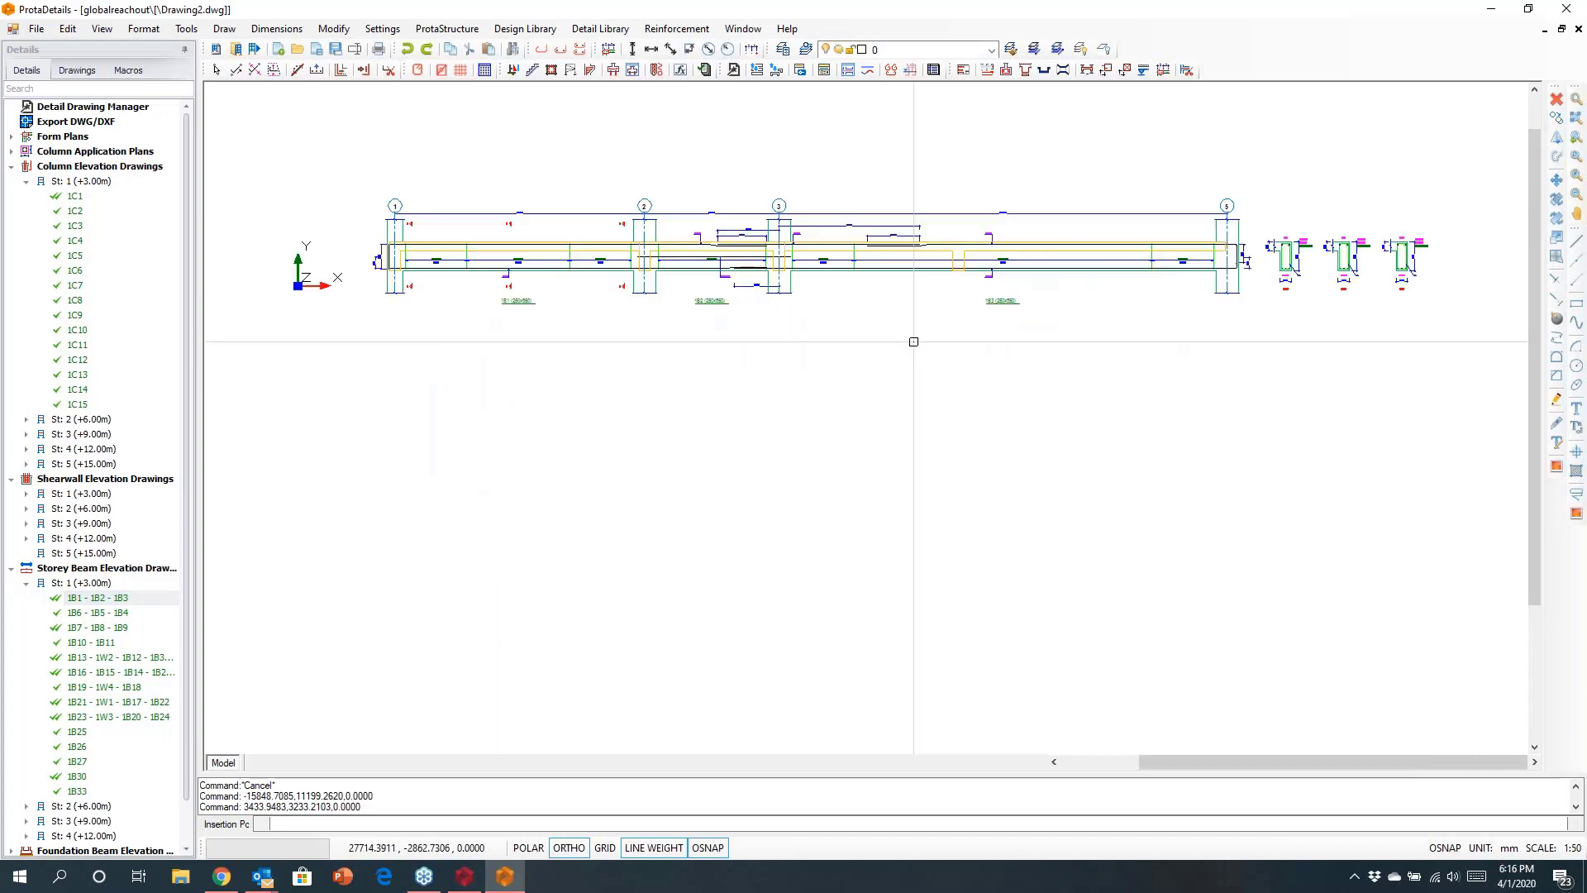
Draw a rectangle about 5018 by 3321 mm below the 1B1 span of the beam elevation.
left_click(224, 28)
left_click(257, 105)
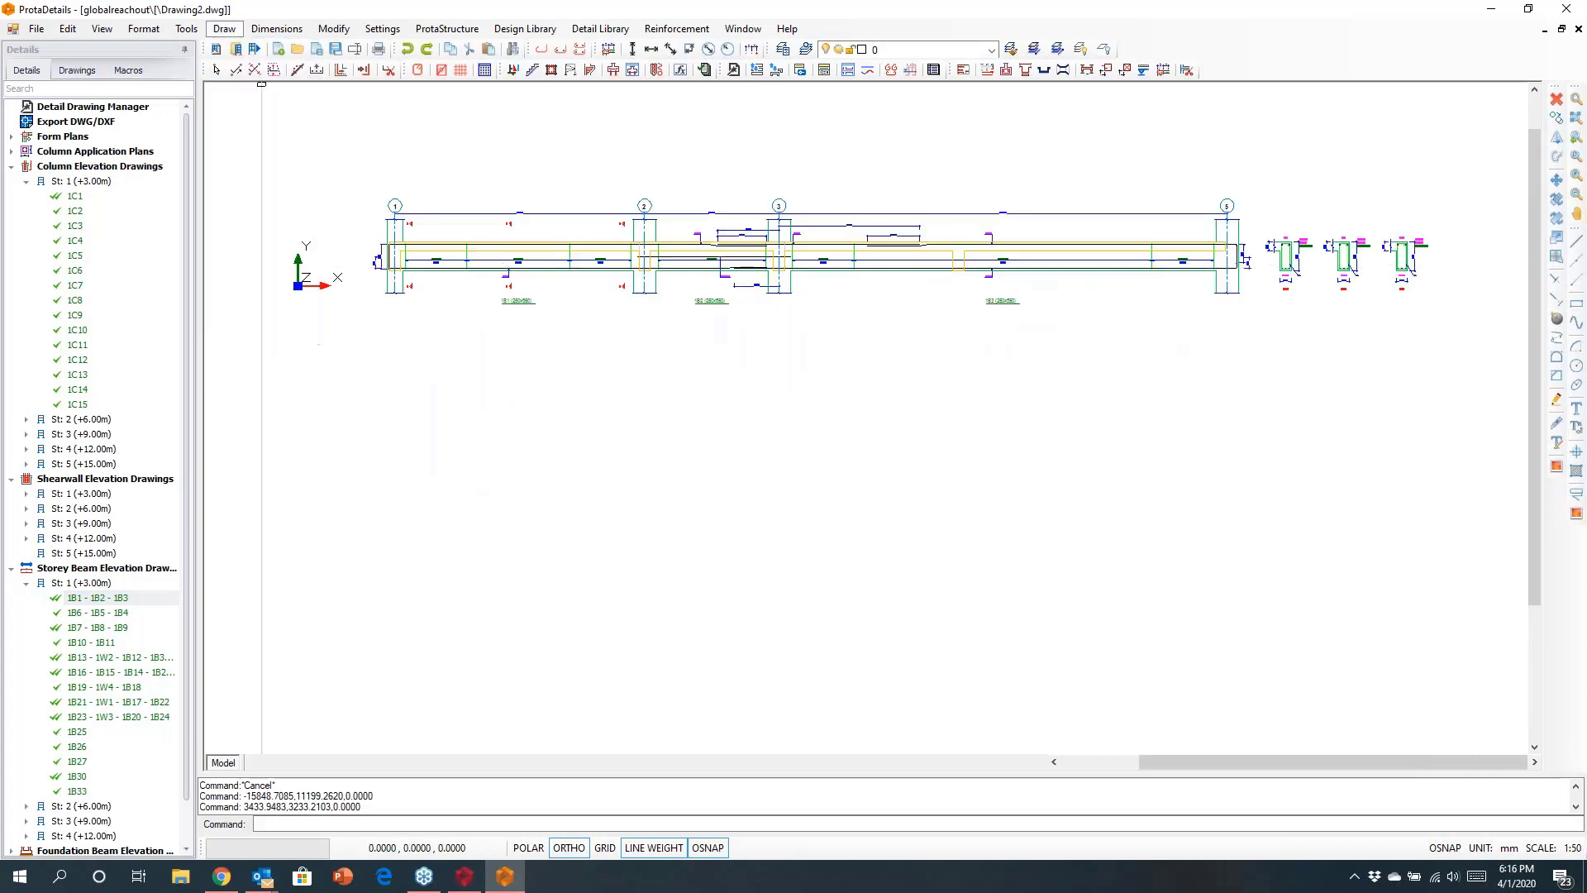
left_click(318, 281)
left_click(524, 425)
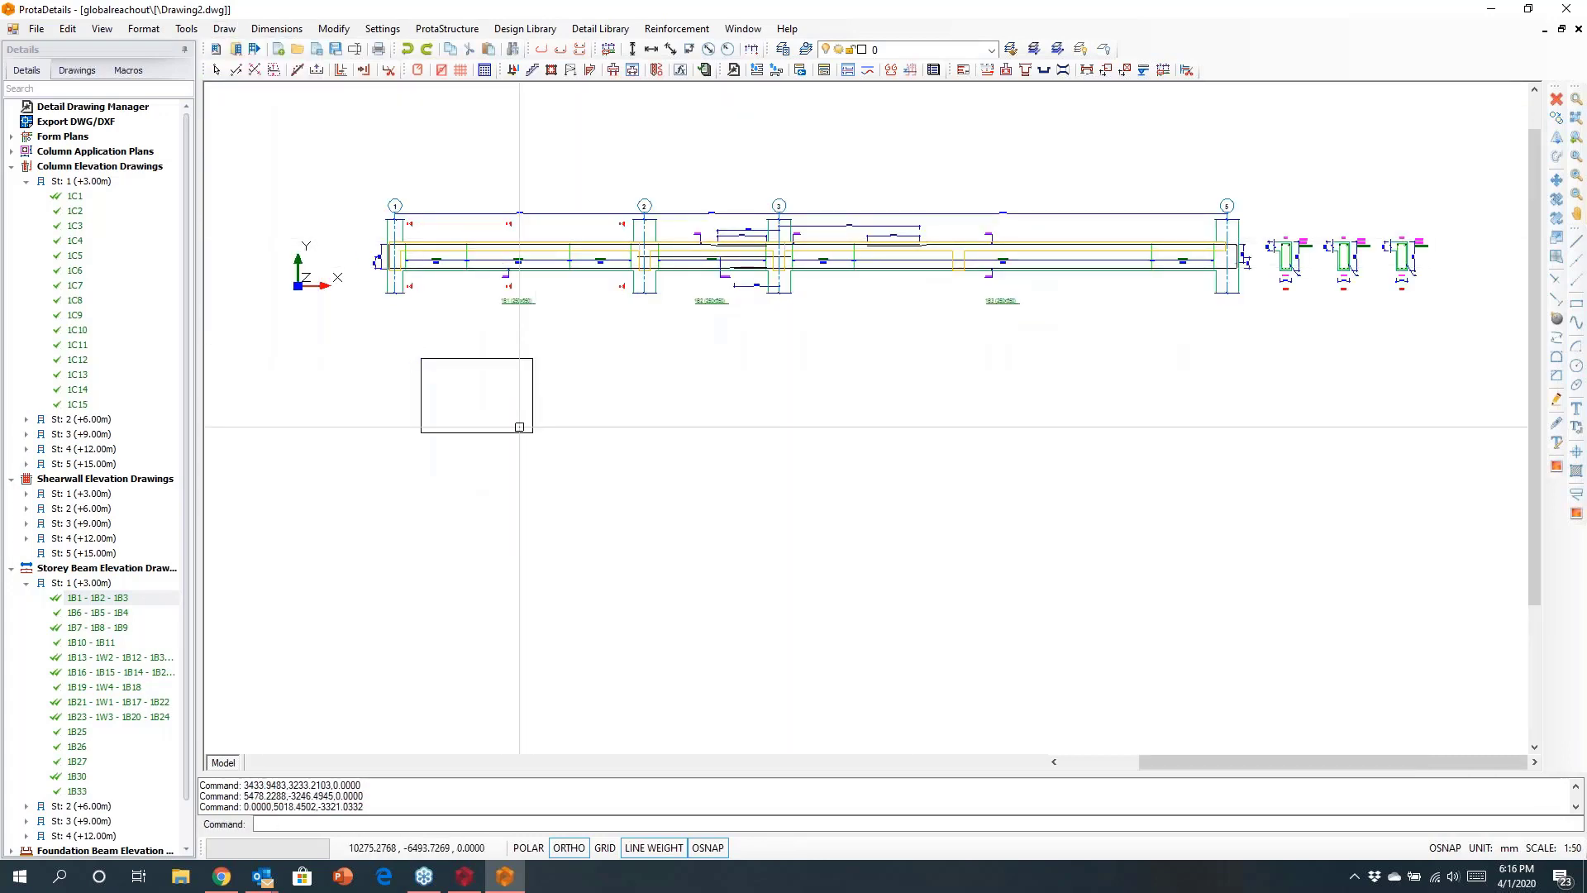
scroll(463, 395, "up", 3)
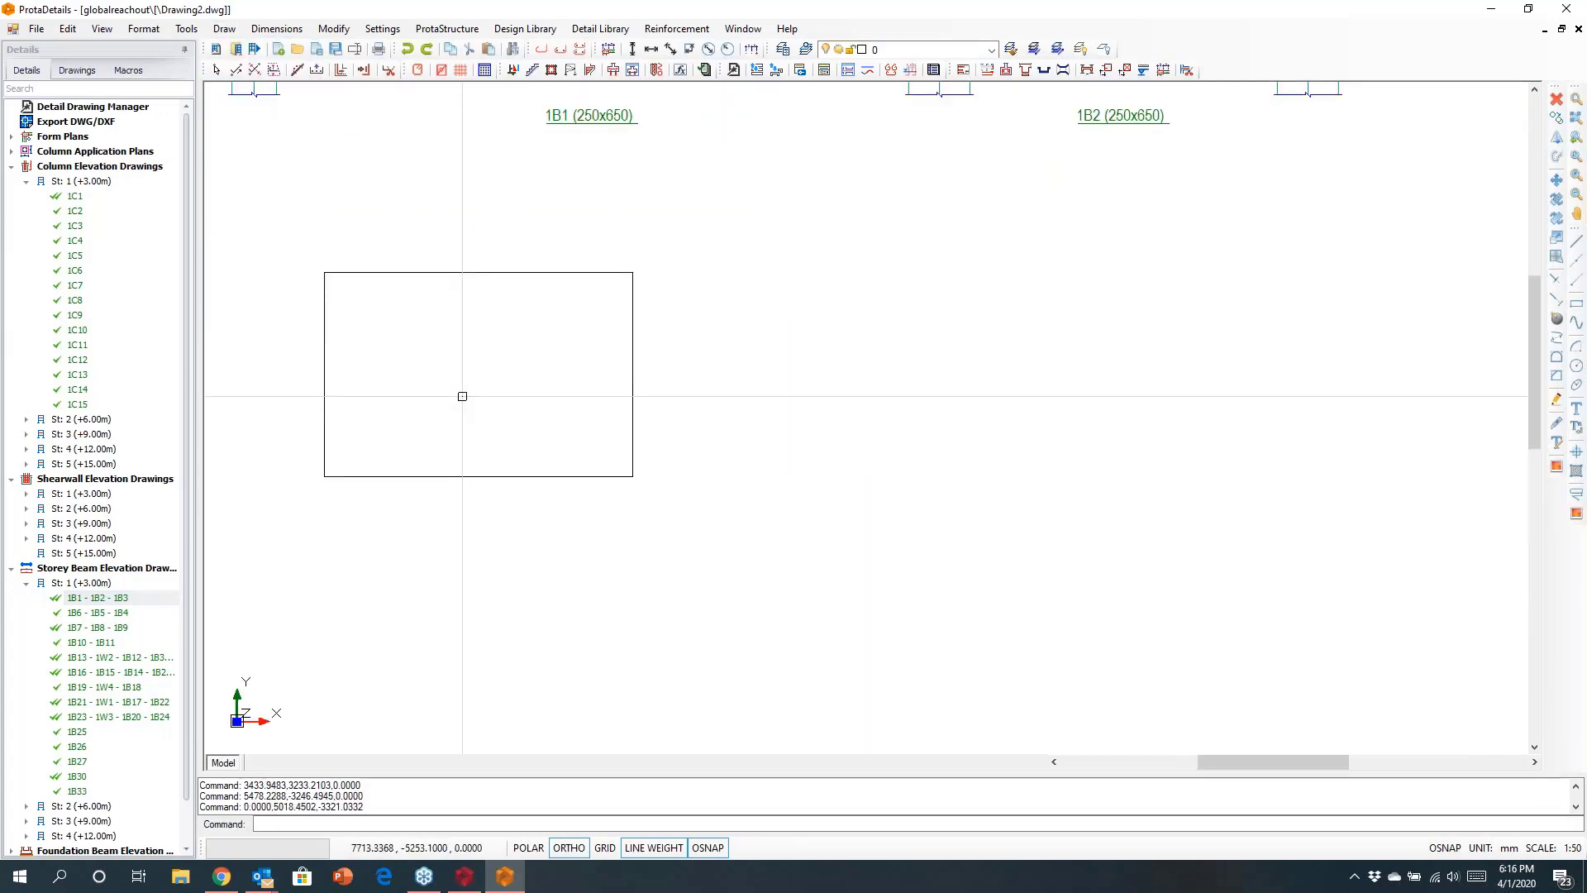
Add an upward-opening U-shaped rebar, diameter 10 at 200 spacing, across the rectangle's width and distribute it over its full height.
left_click(254, 70)
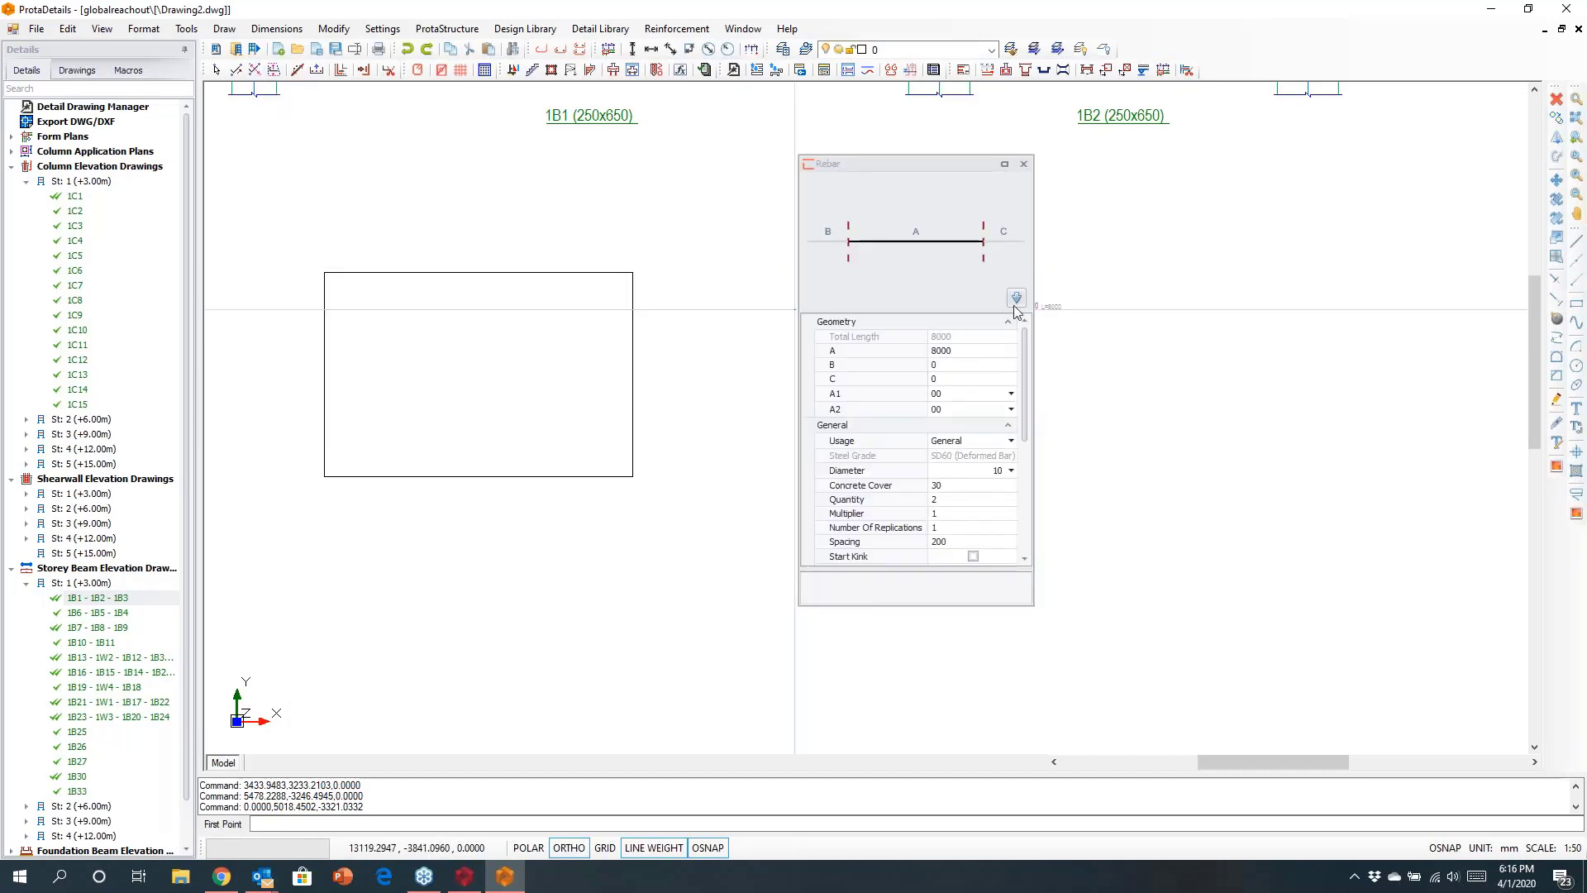
left_click(1015, 299)
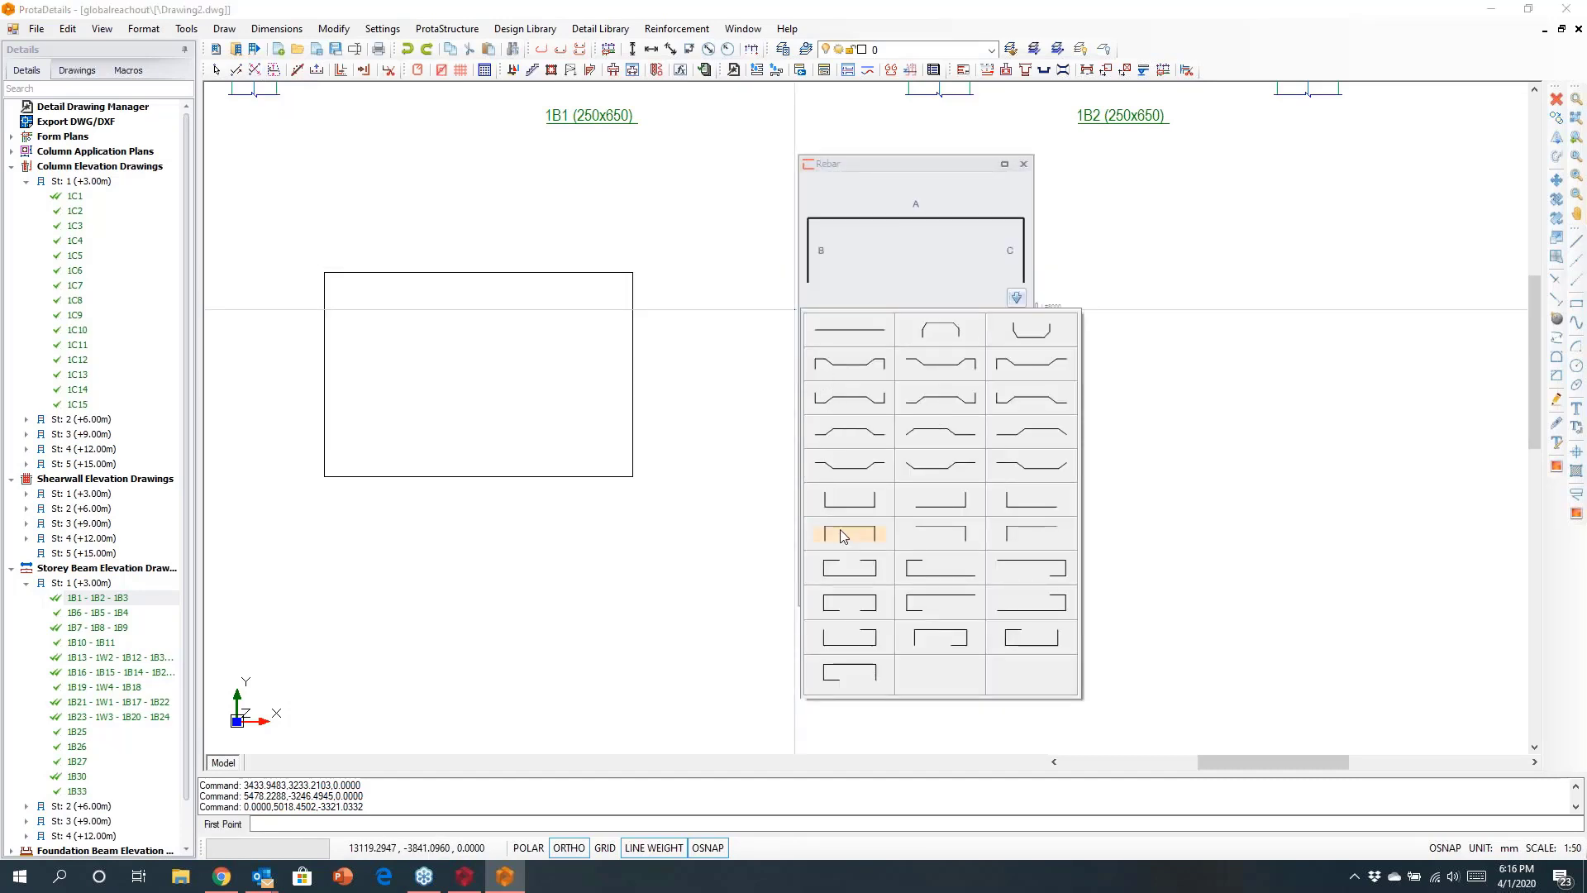
left_click(886, 204)
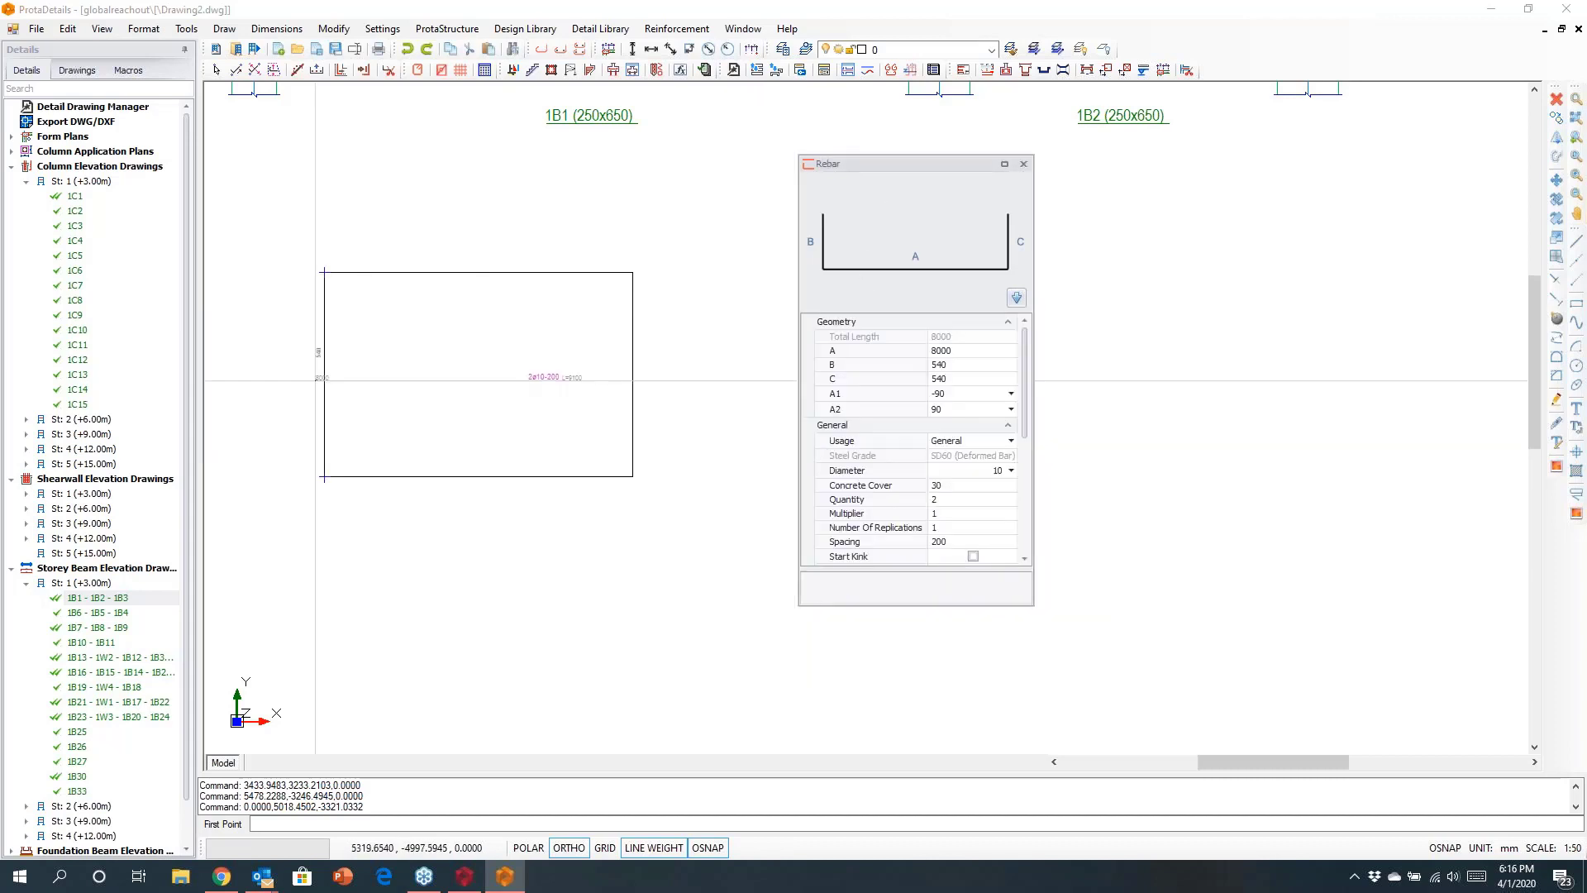
left_click(324, 374)
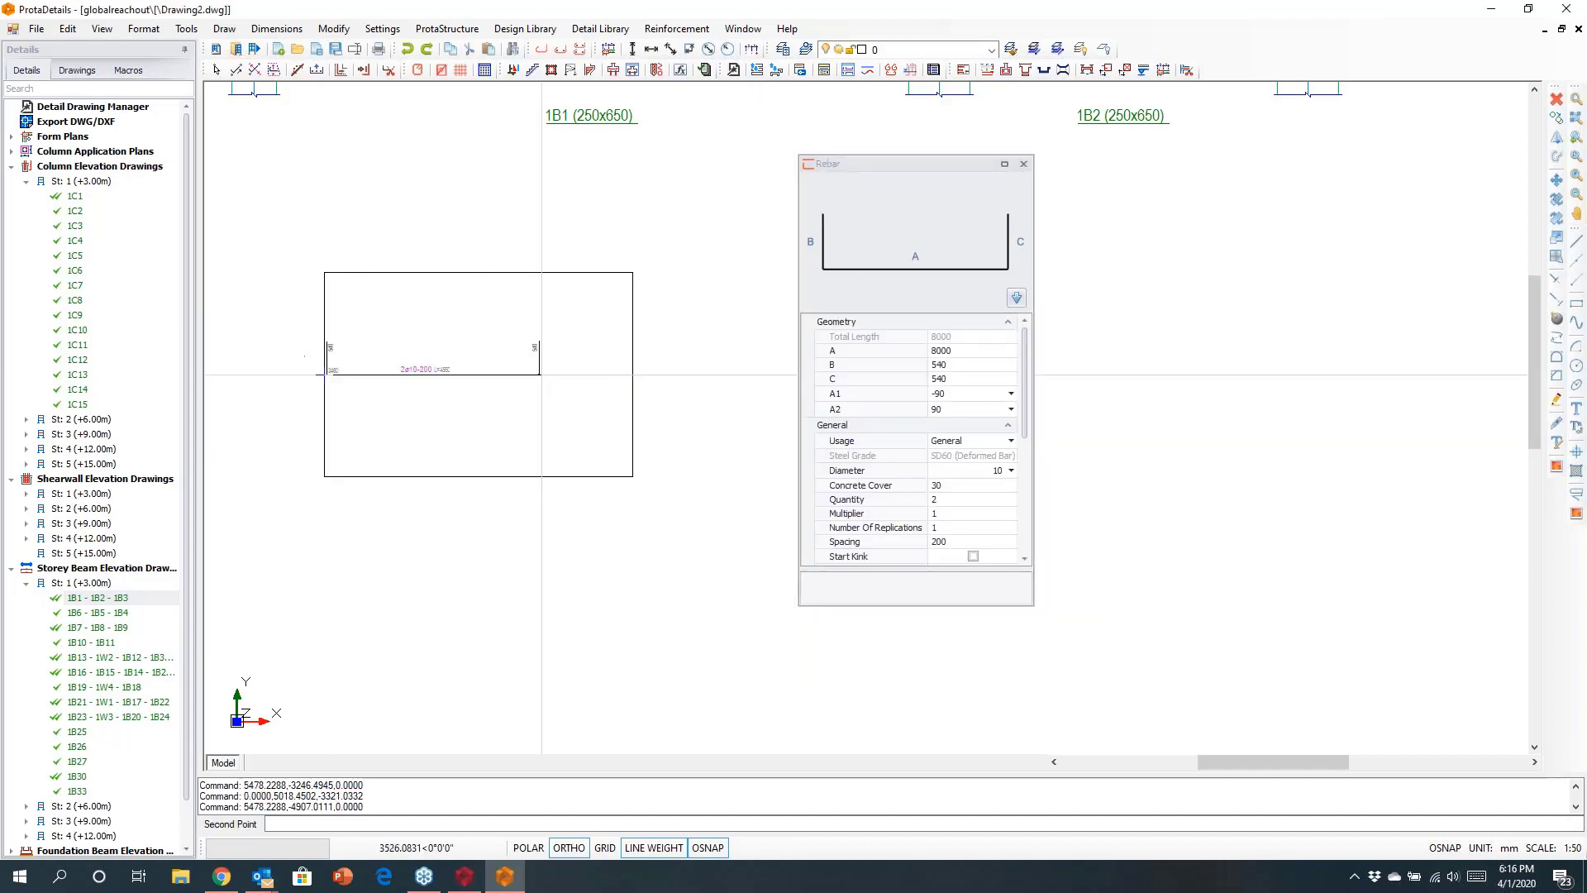
left_click(632, 374)
left_click(477, 273)
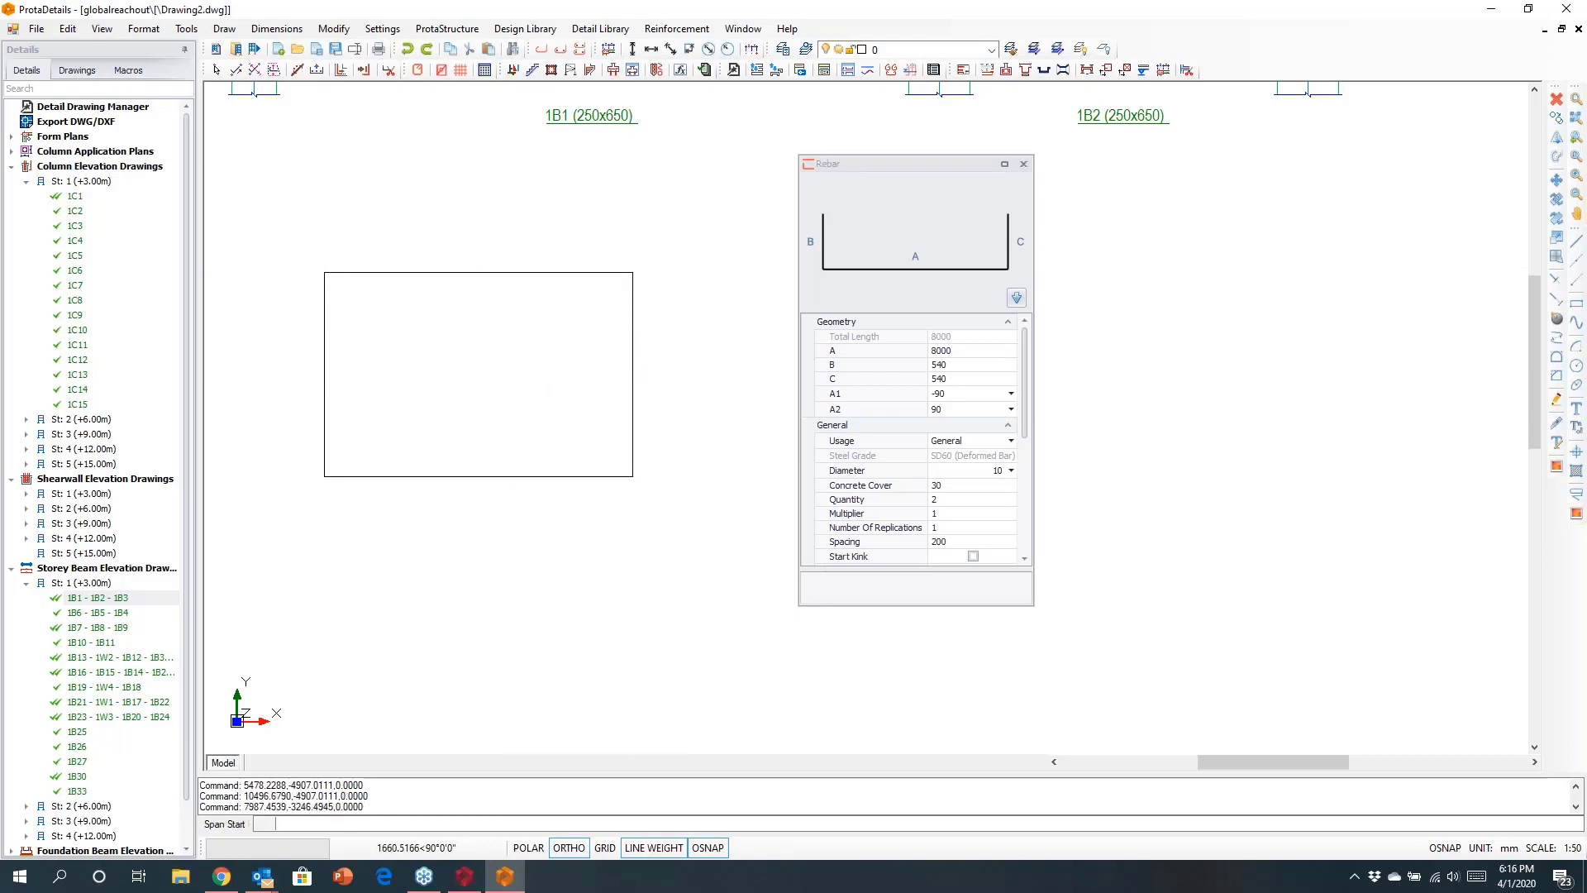
left_click(491, 473)
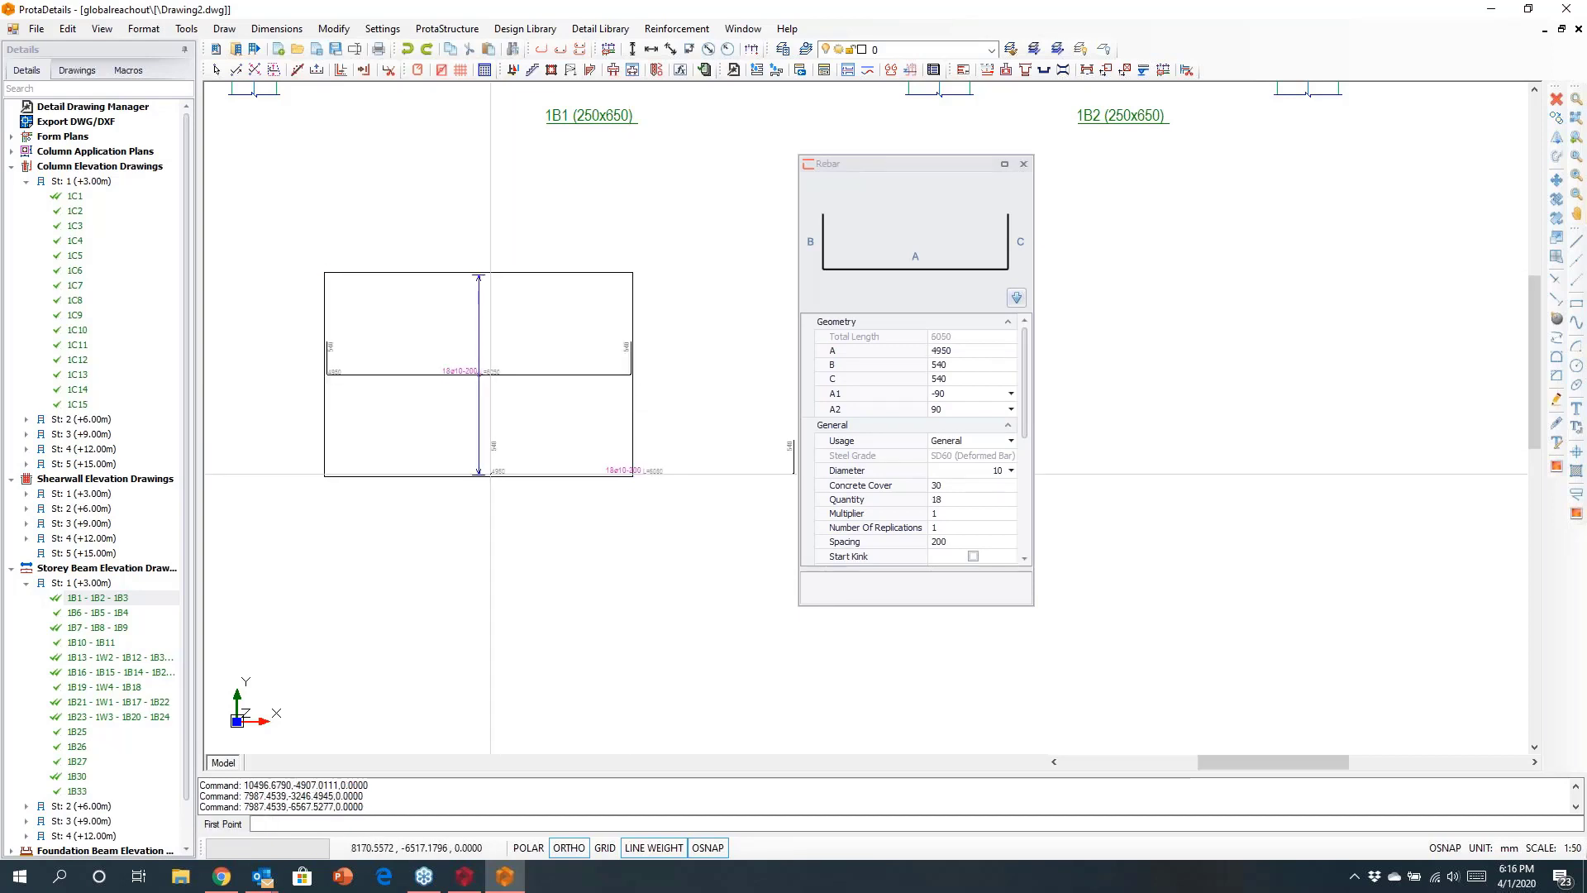
key("Escape")
key("Escape")
Generate a landscape Quantity Table for the beam elevation and the rectangle's rebar, and place it below the beam beside the rectangle.
scroll(637, 460, "down", 5)
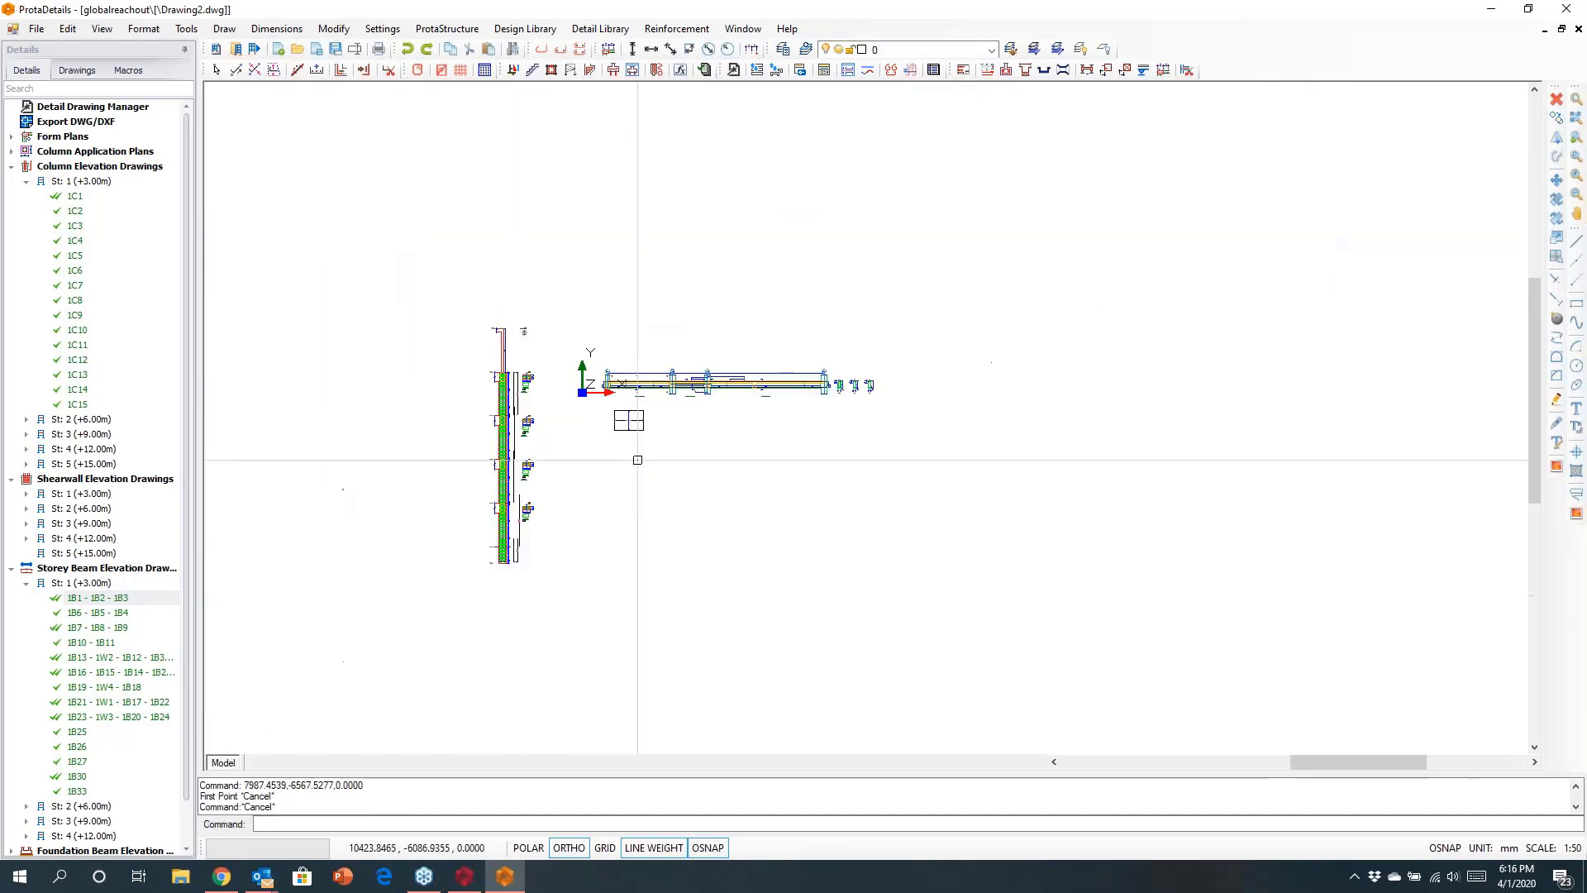
scroll(637, 460, "up", 3)
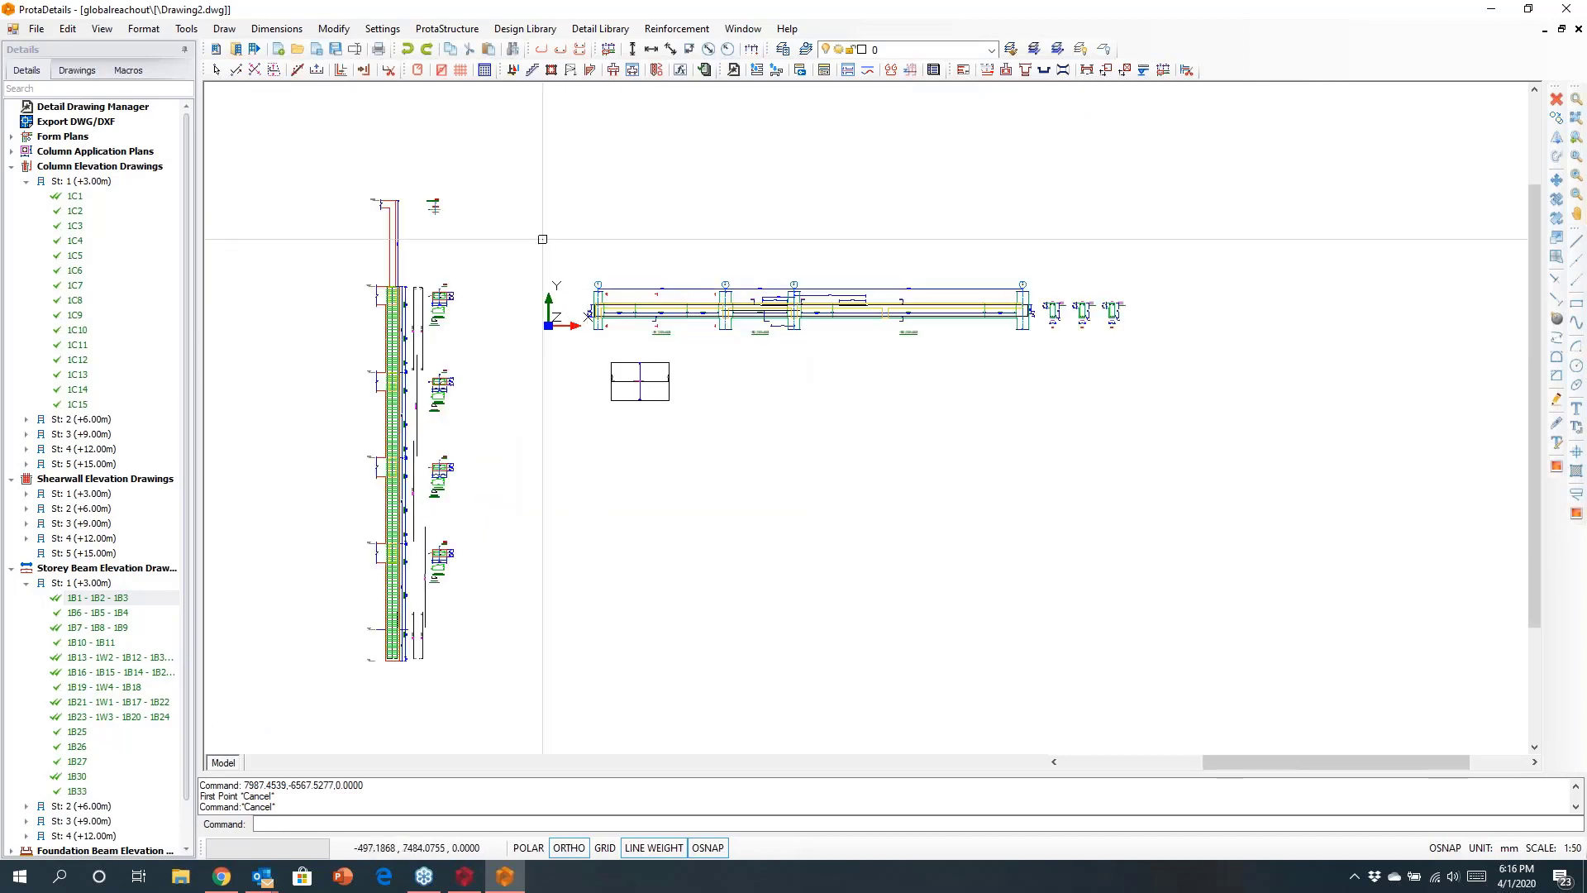
left_click_drag(542, 238, 1235, 500)
right_click(932, 418)
left_click(982, 429)
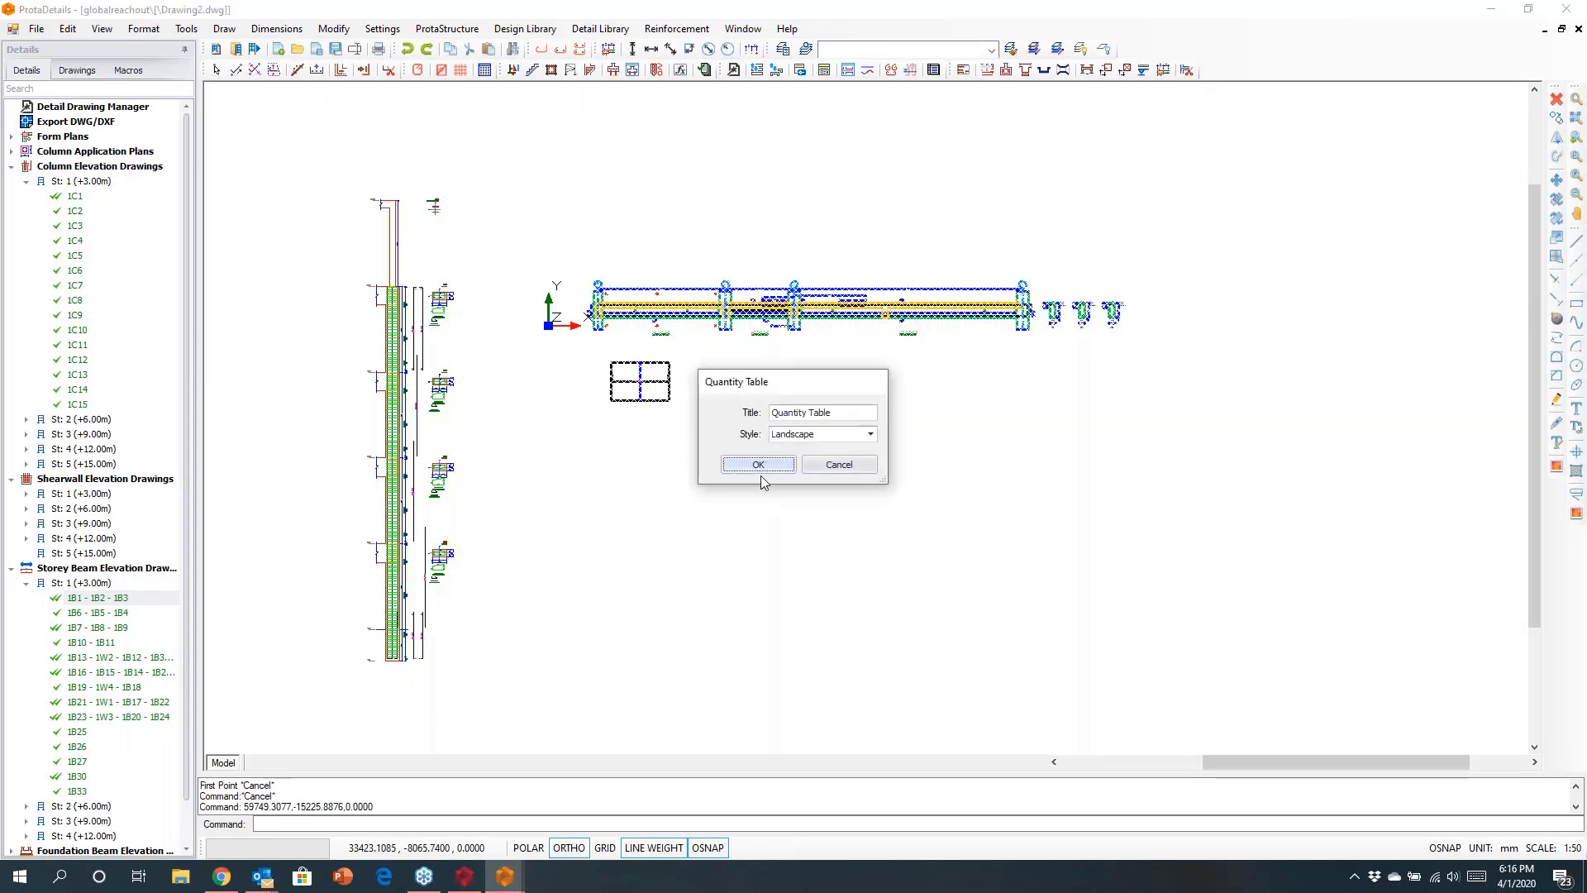
left_click(758, 465)
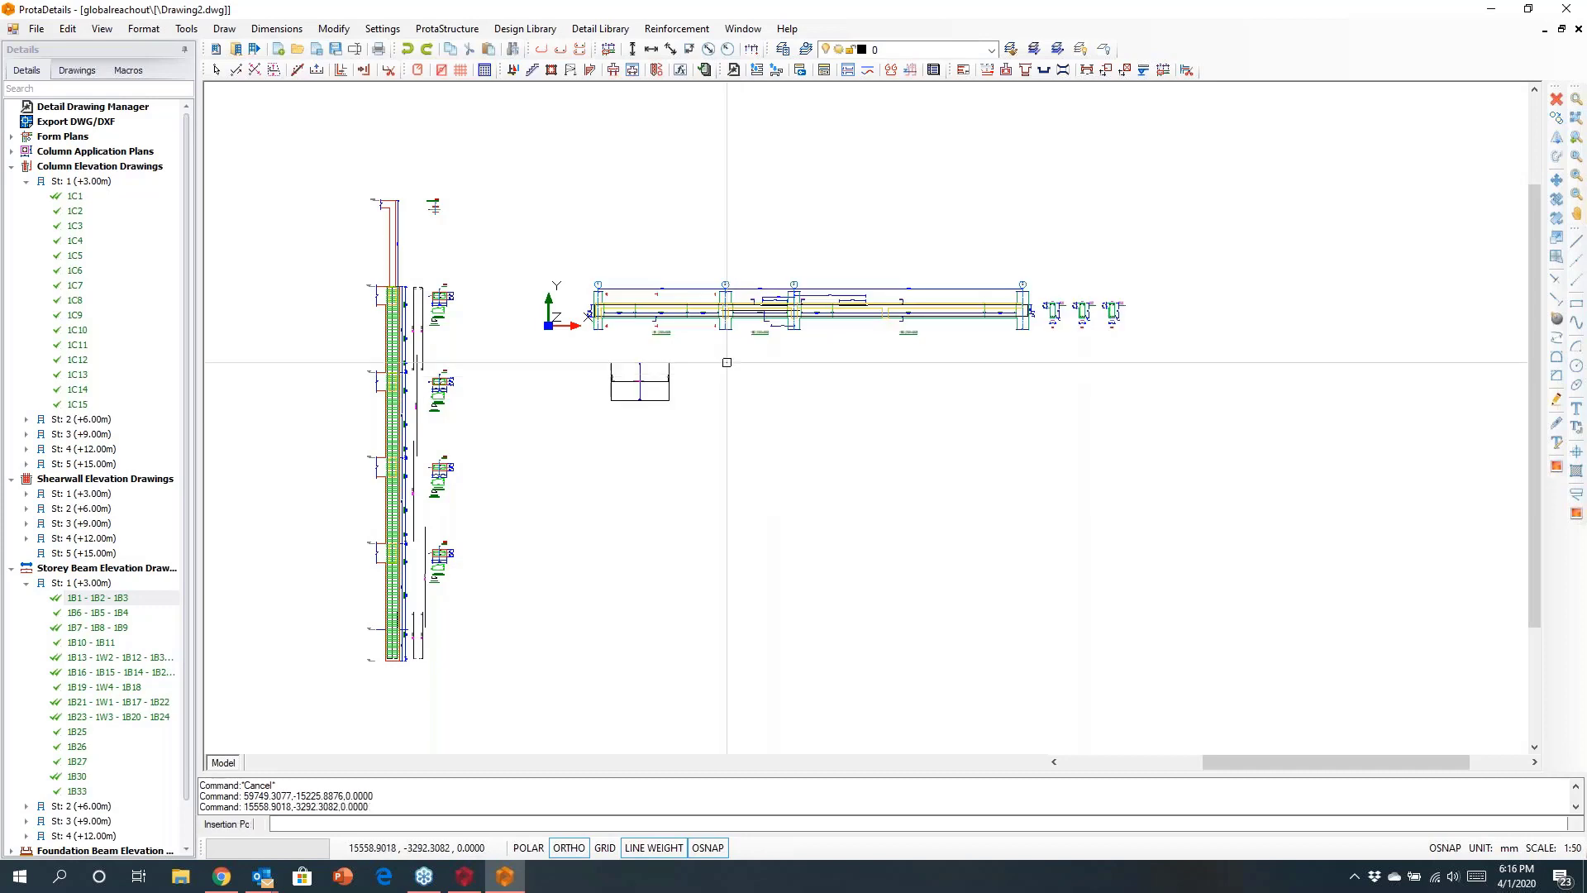
scroll(794, 405, "up", 10)
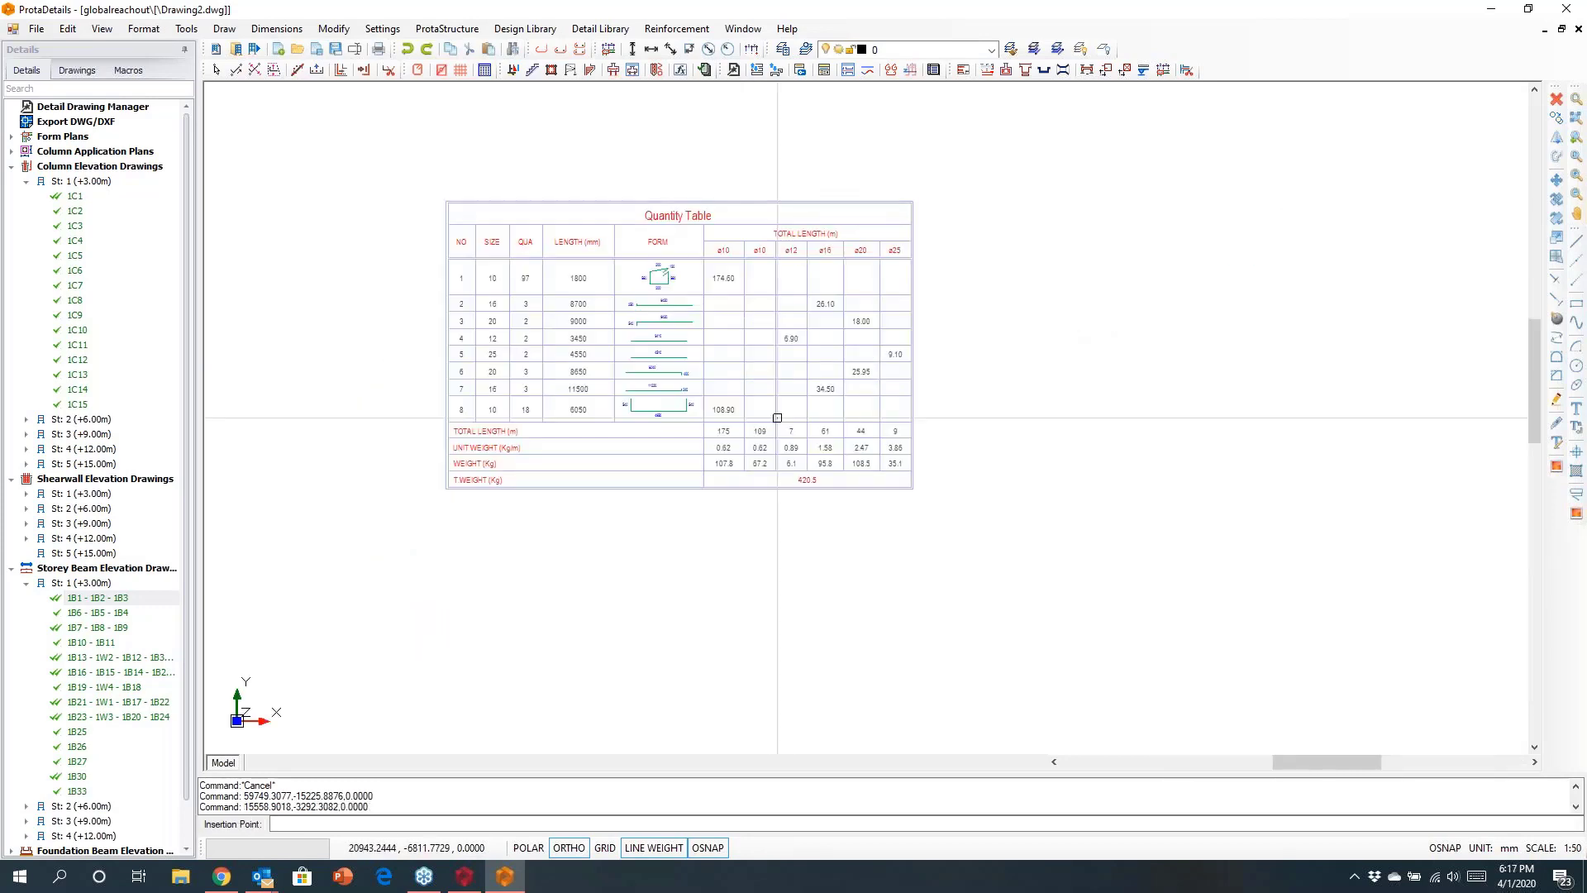
scroll(780, 483, "up", 4)
scroll(377, 454, "down", 10)
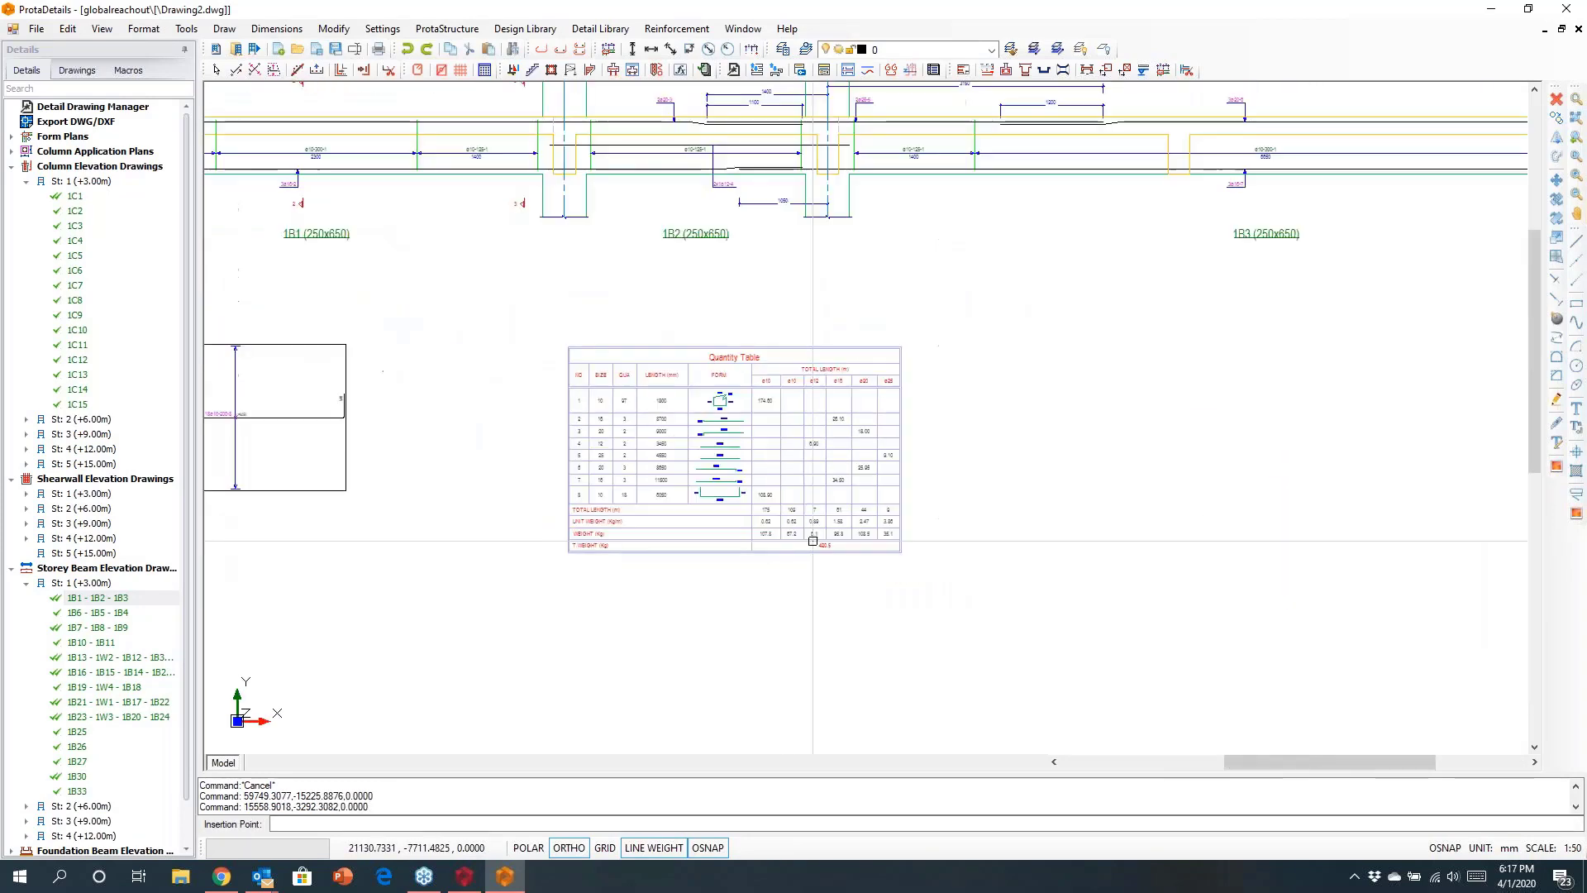
middle_click_drag(377, 454, 556, 475)
left_click(556, 475)
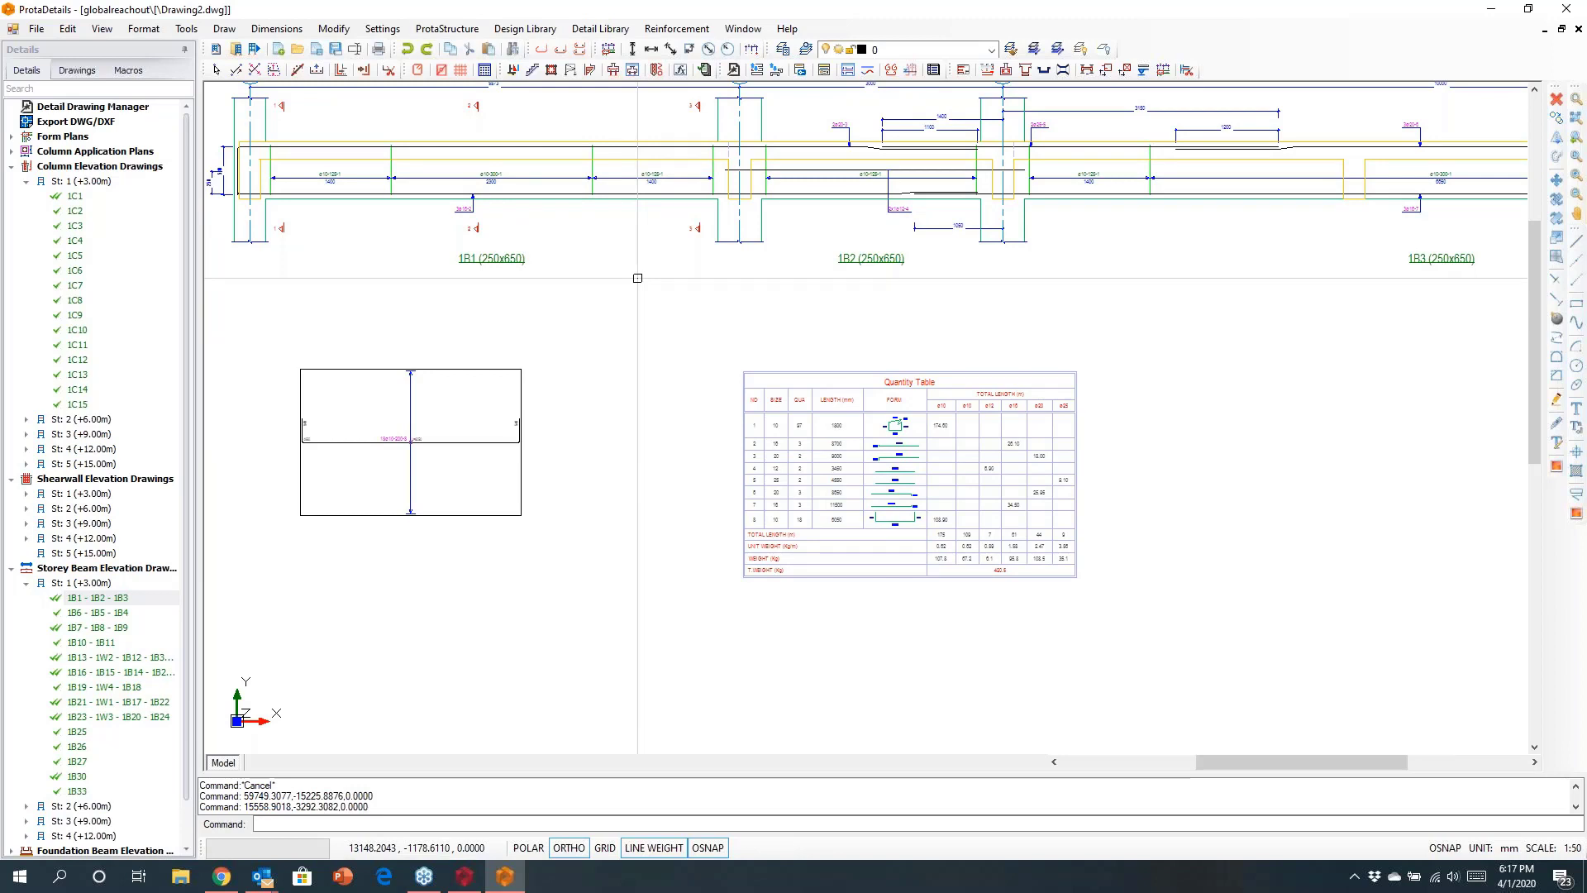
scroll(479, 210, "down", 5)
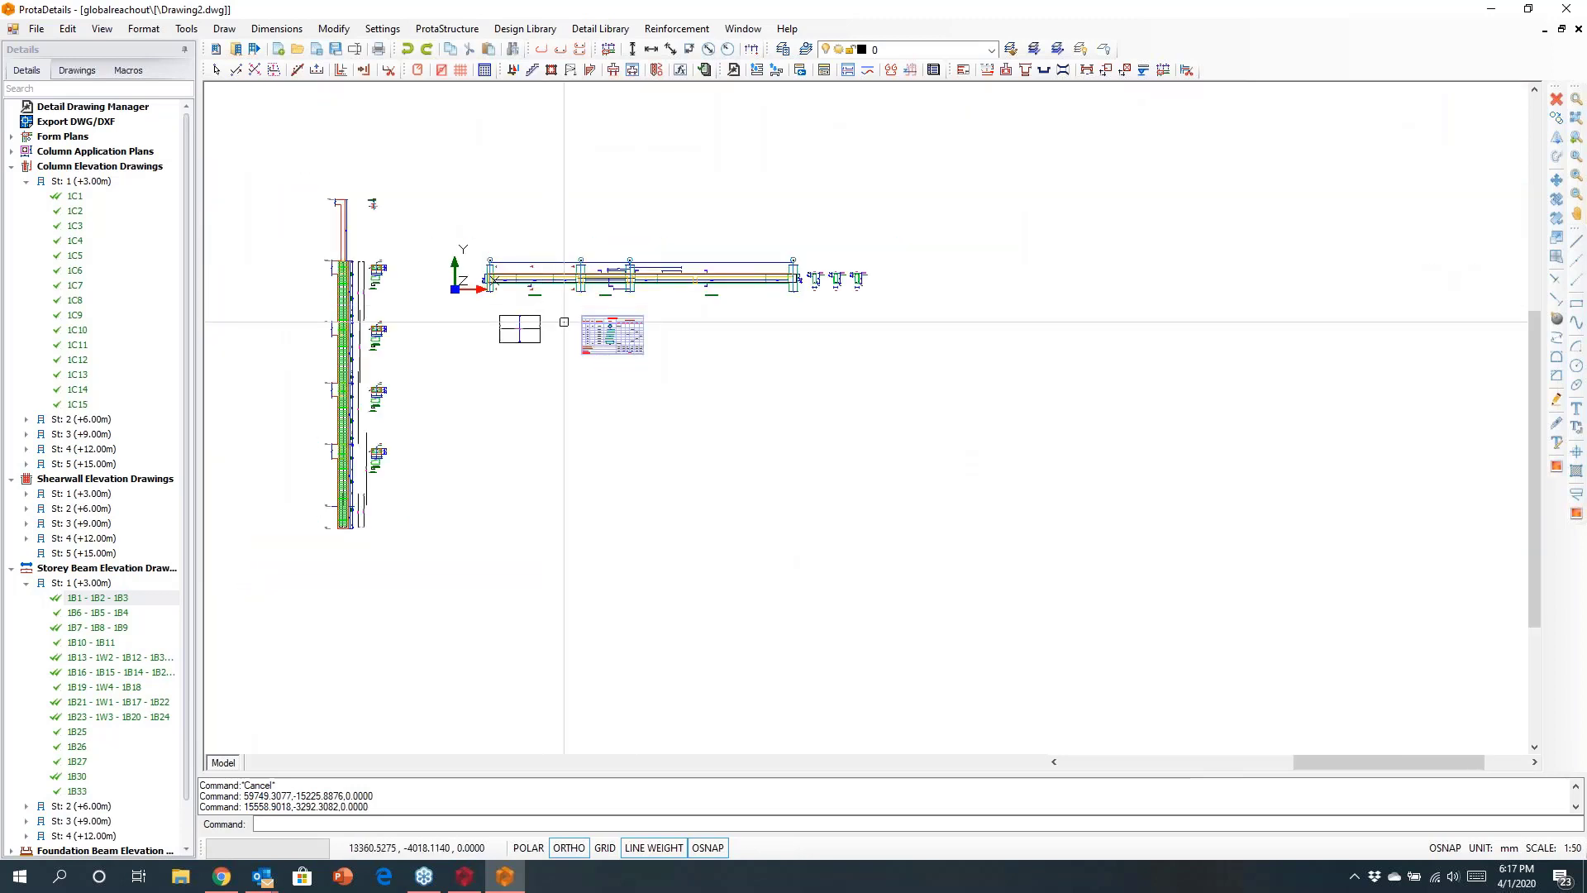
left_click(525, 29)
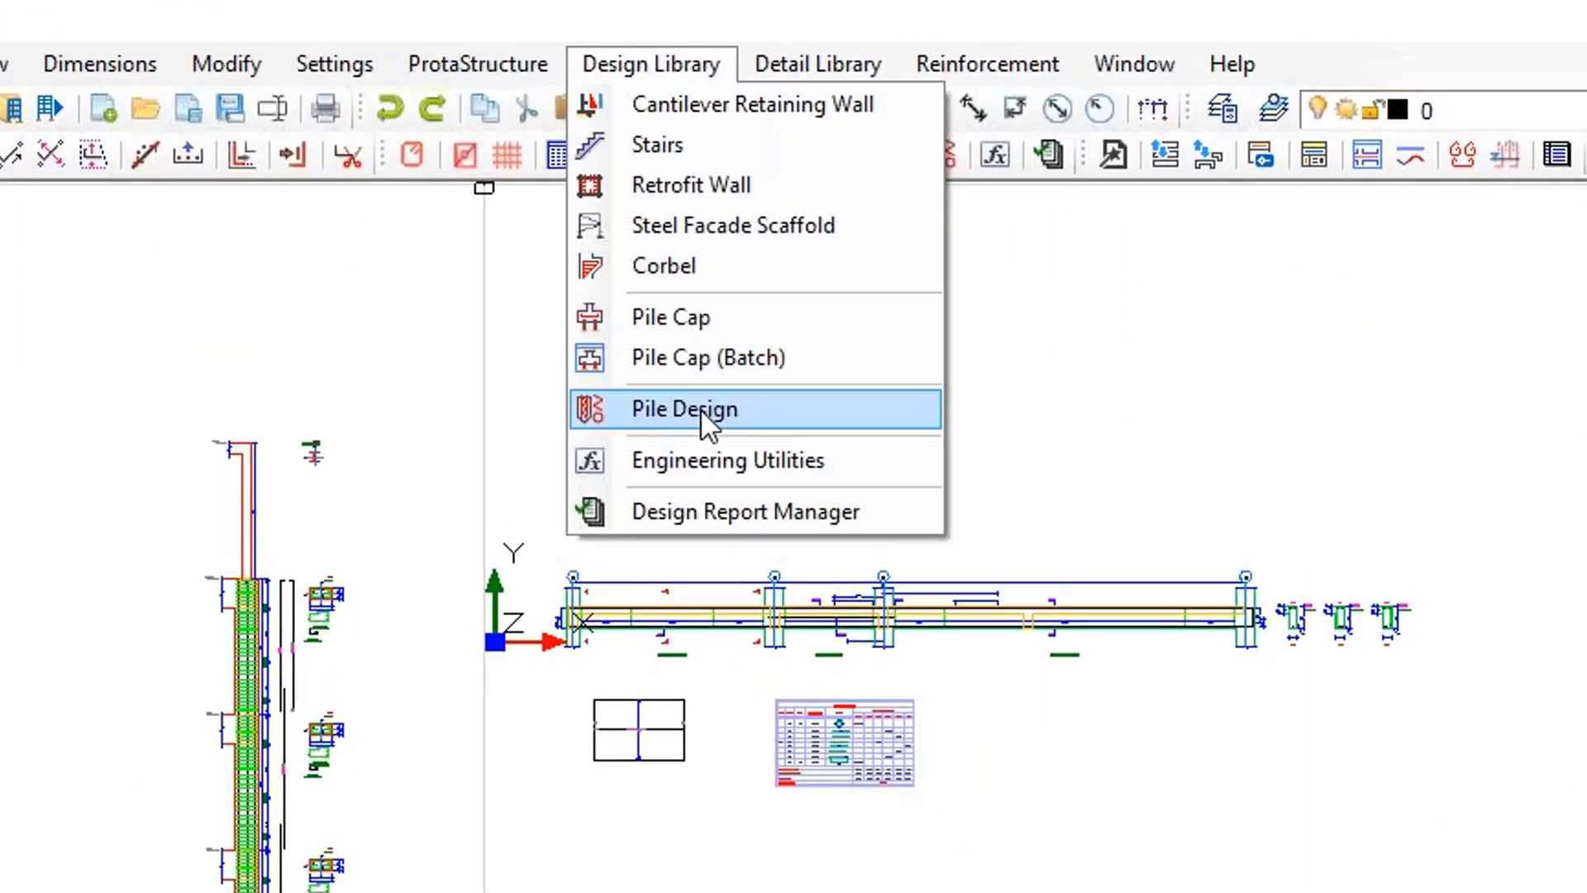
mouse_move(777, 68)
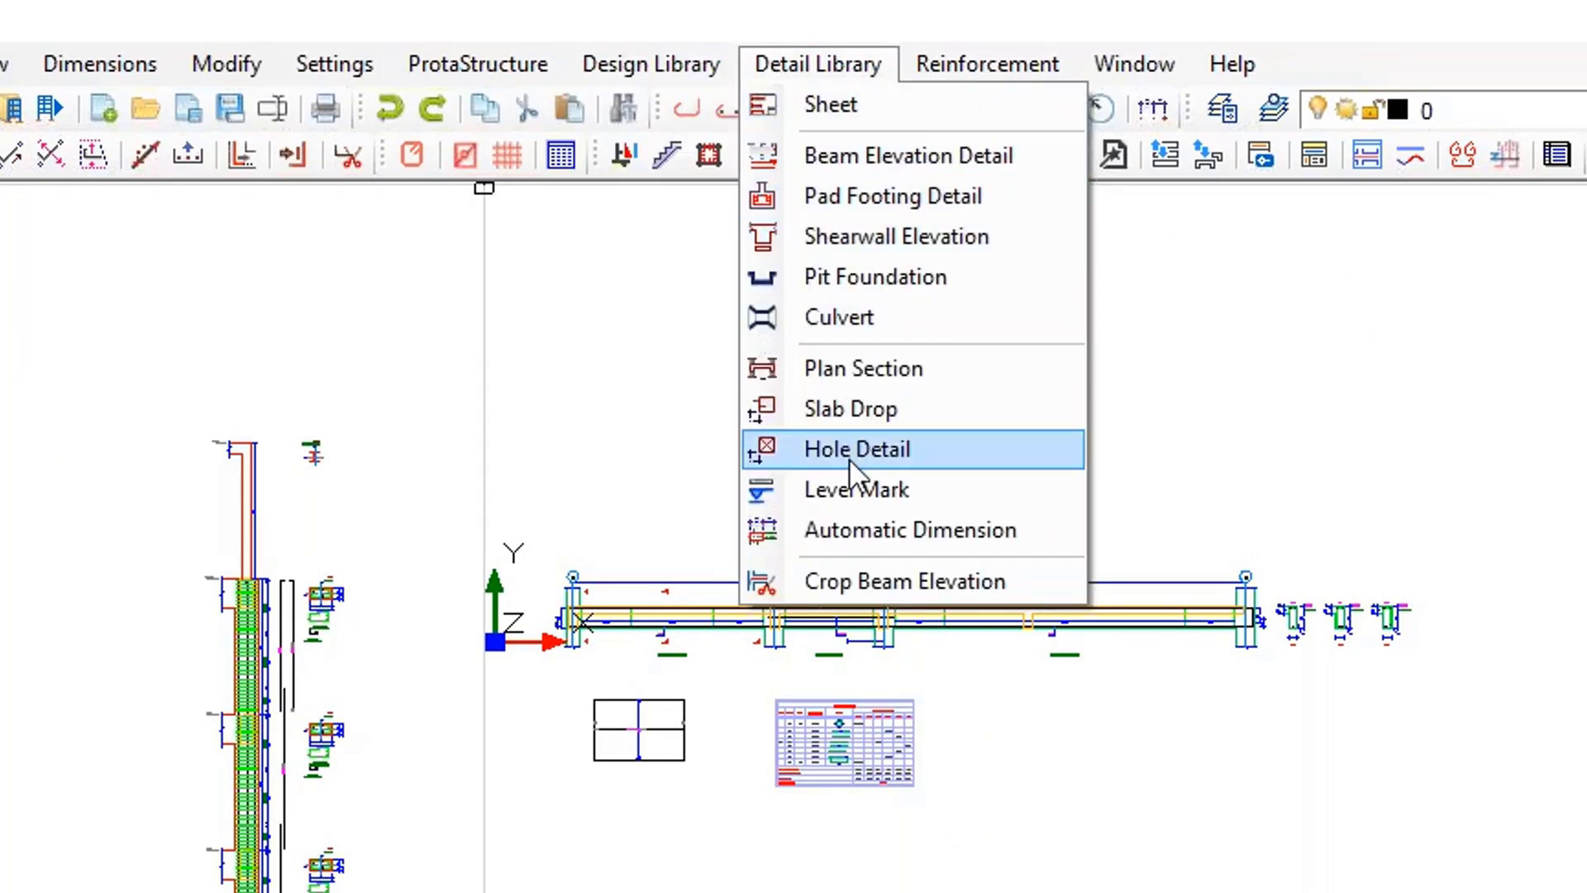
mouse_move(649, 66)
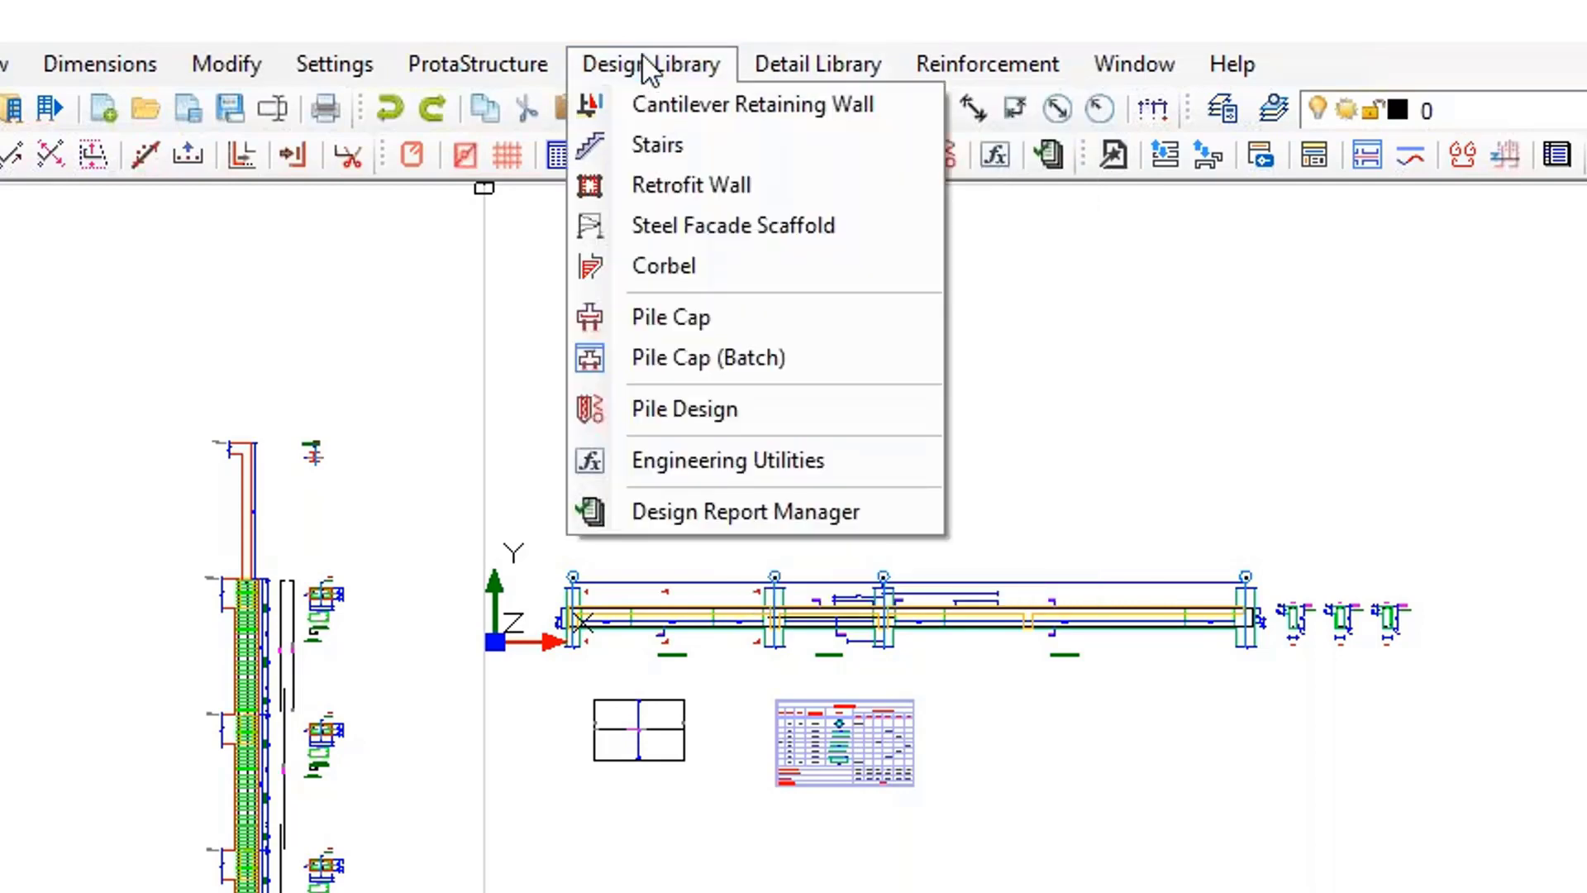